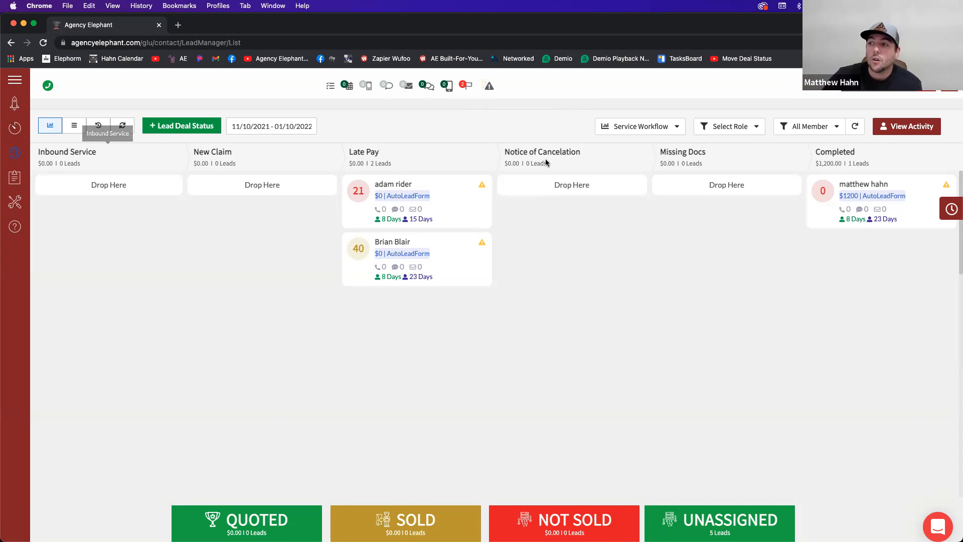
- Open the Deal Status page of the account settings
{"action": "left_click", "coordinate": [953, 96]}
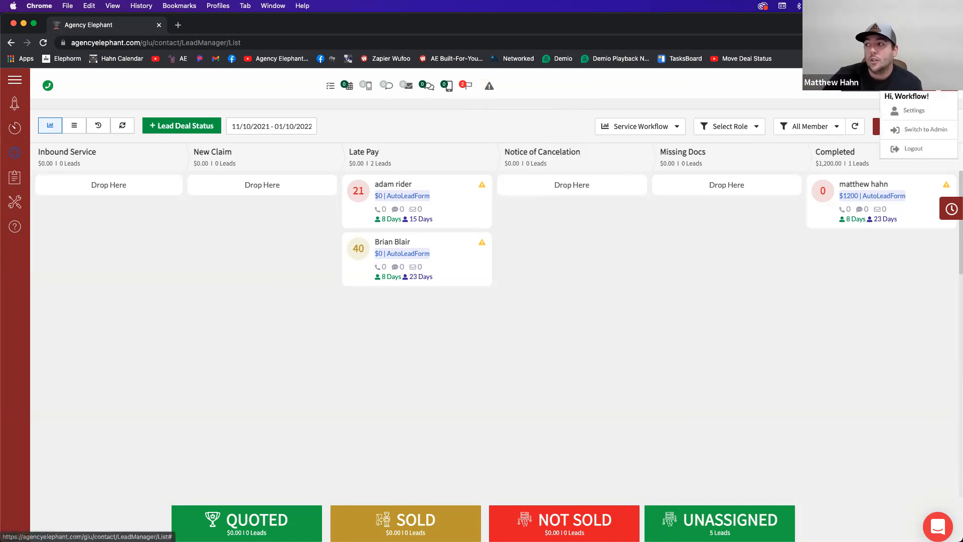
{"action": "left_click", "coordinate": [920, 111]}
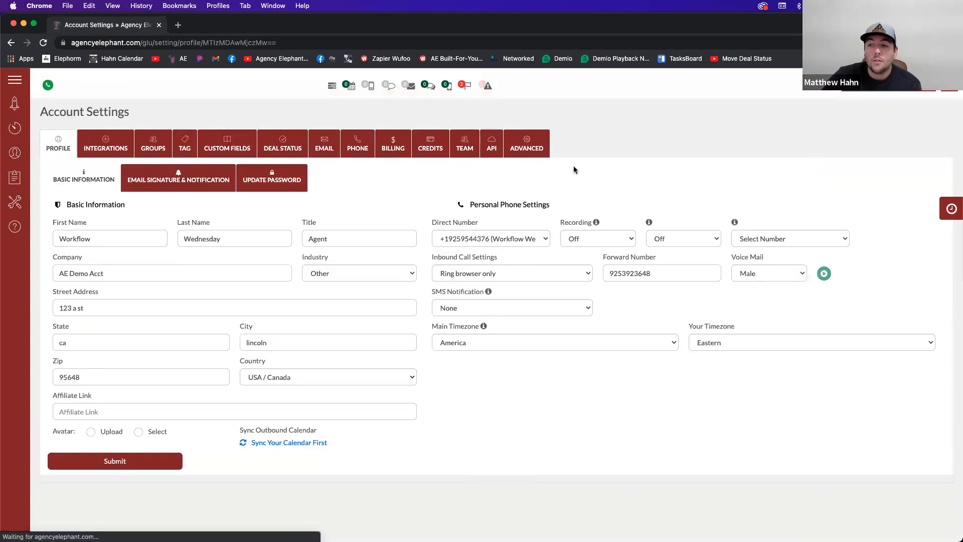
{"action": "left_click", "coordinate": [283, 148]}
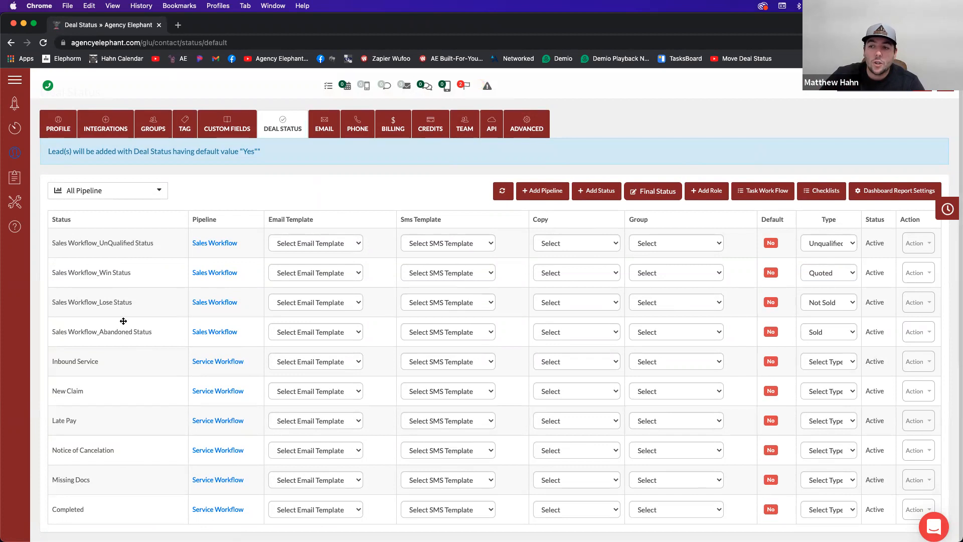
- Reset the type of Sales Workflow_UnQualified Status and Sales Workflow_Win Status to Select Type, confirming the changes
{"action": "left_click", "coordinate": [808, 243]}
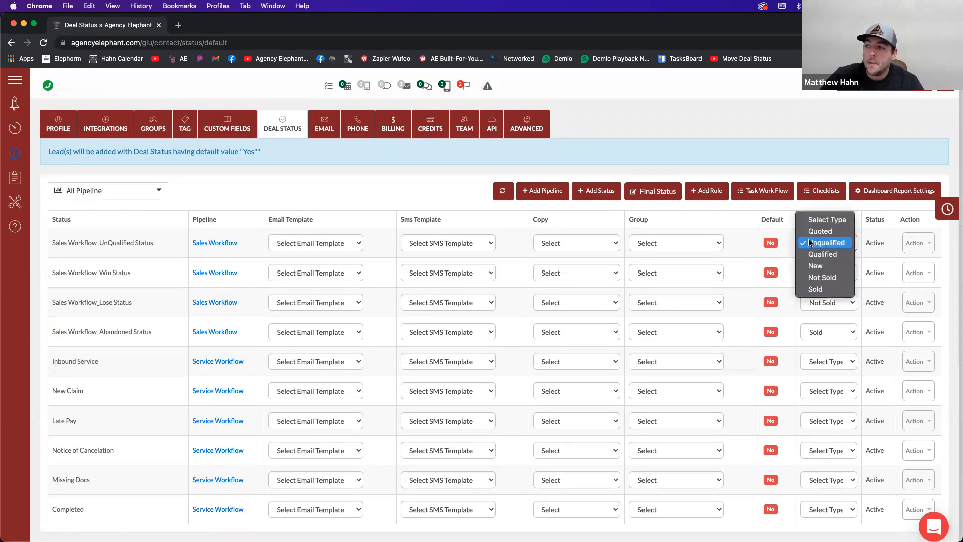
{"action": "left_click", "coordinate": [820, 231]}
{"action": "left_click", "coordinate": [818, 260]}
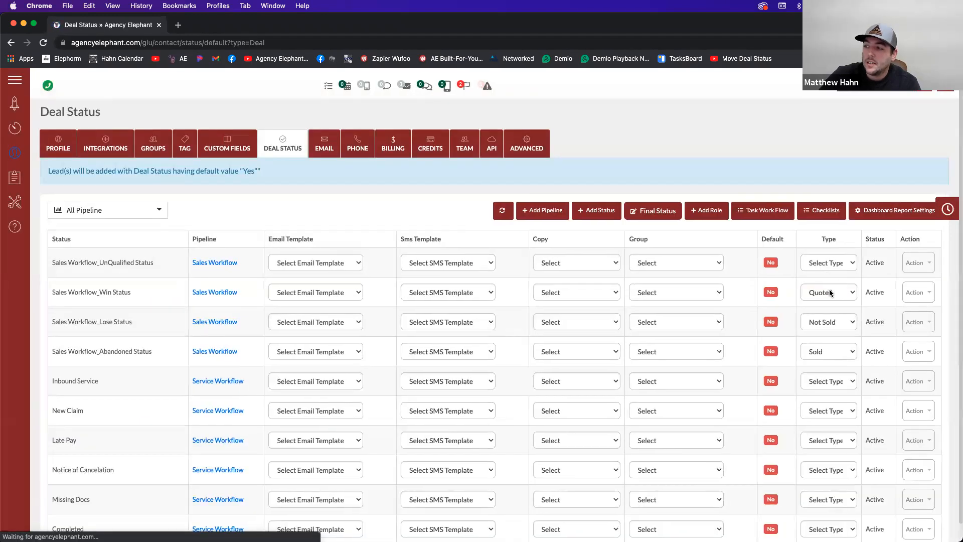
{"action": "left_click", "coordinate": [830, 291]}
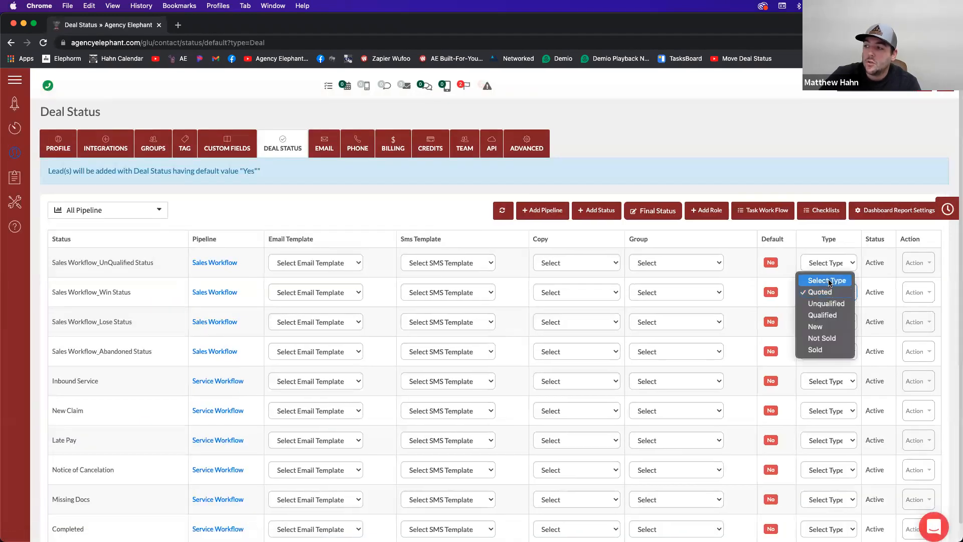
{"action": "left_click", "coordinate": [826, 280]}
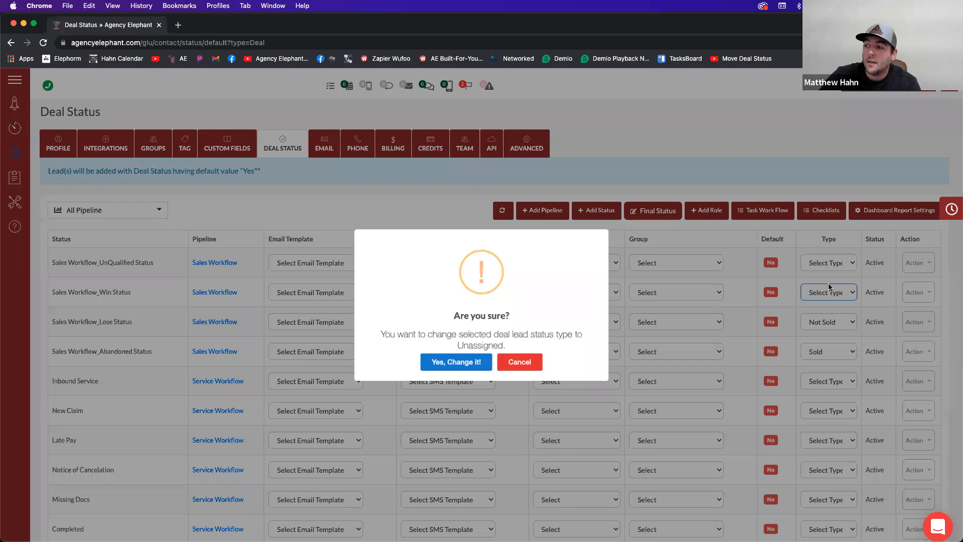
{"action": "key", "text": "Return"}
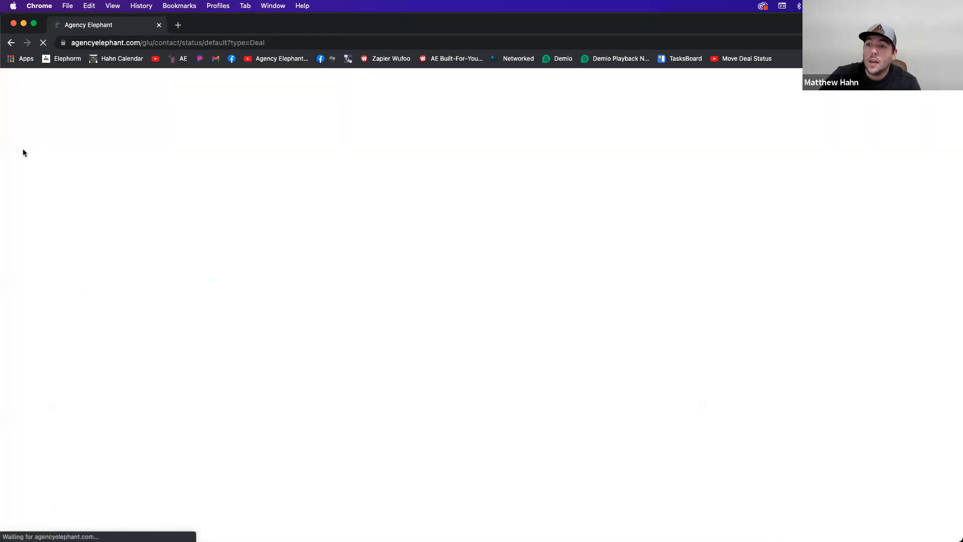
- Open the lead pipeline board in a second tab and examine its Quoted, Sold, Not Sold and Unassigned buckets
{"action": "right_click", "coordinate": [20, 149]}
{"action": "left_click", "coordinate": [36, 155]}
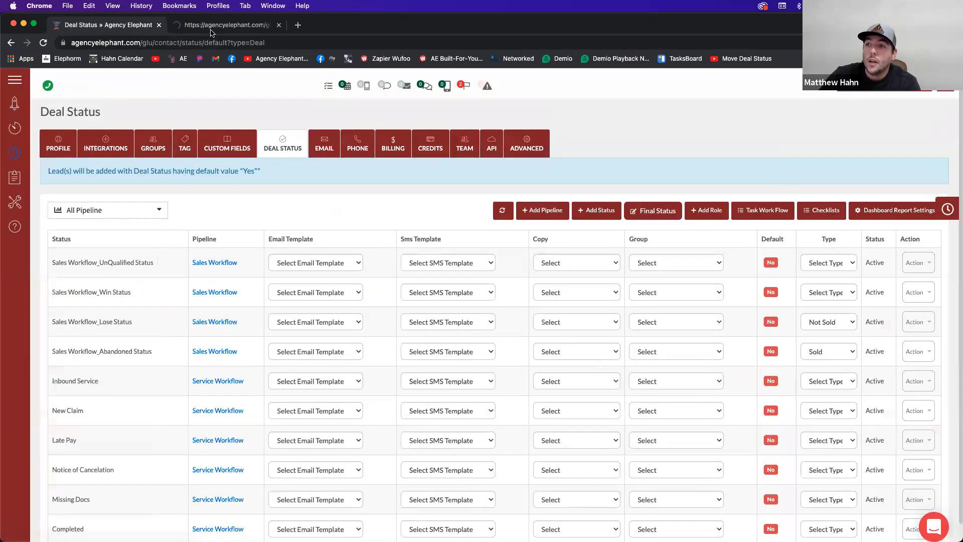
{"action": "left_click", "coordinate": [210, 29]}
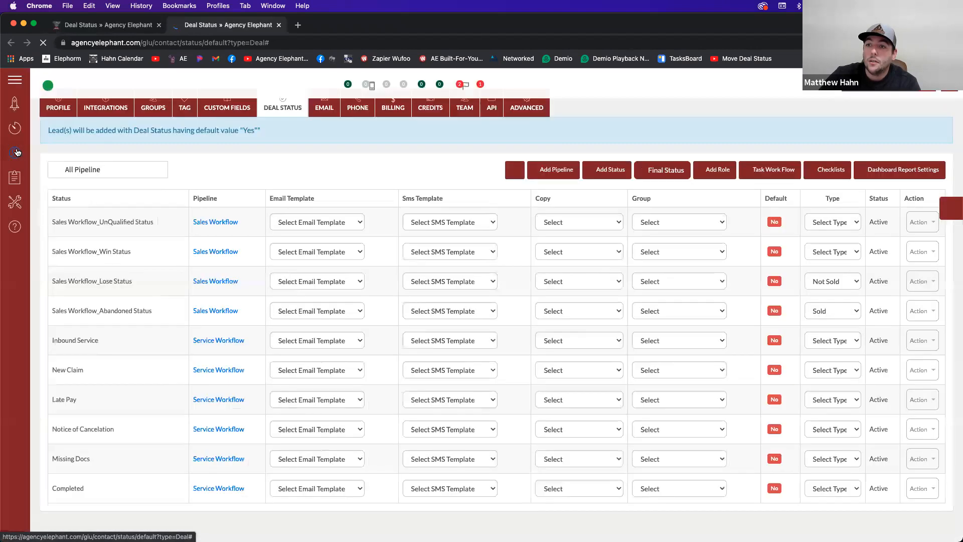
{"action": "mouse_move", "coordinate": [80, 147]}
{"action": "left_click", "coordinate": [36, 153]}
{"action": "left_click", "coordinate": [34, 173]}
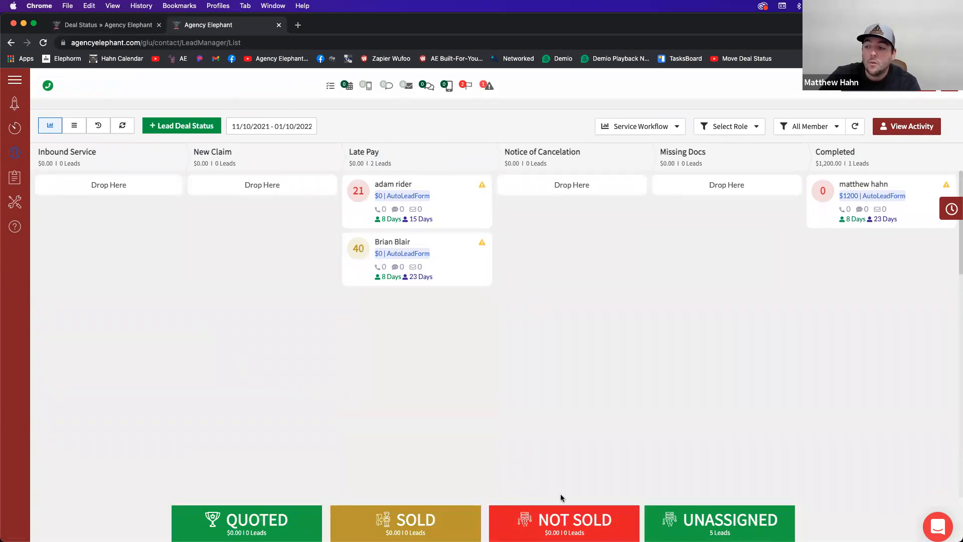
- Back in the deal status list, reset the type of Sales Workflow_Lose Status and Sales Workflow_Abandoned Status to Select Type
{"action": "left_click", "coordinate": [91, 26]}
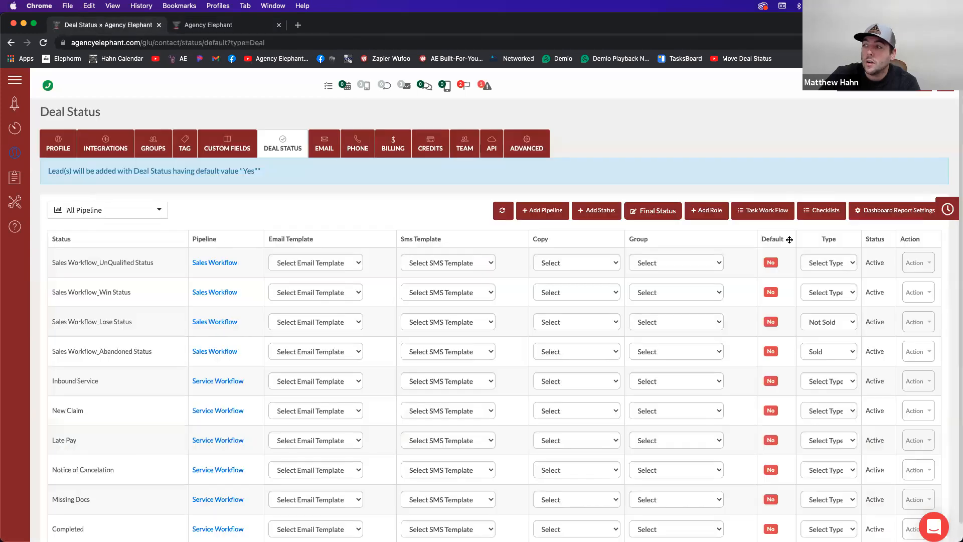
{"action": "left_click", "coordinate": [832, 325]}
{"action": "left_click", "coordinate": [824, 263]}
{"action": "key", "text": "Return"}
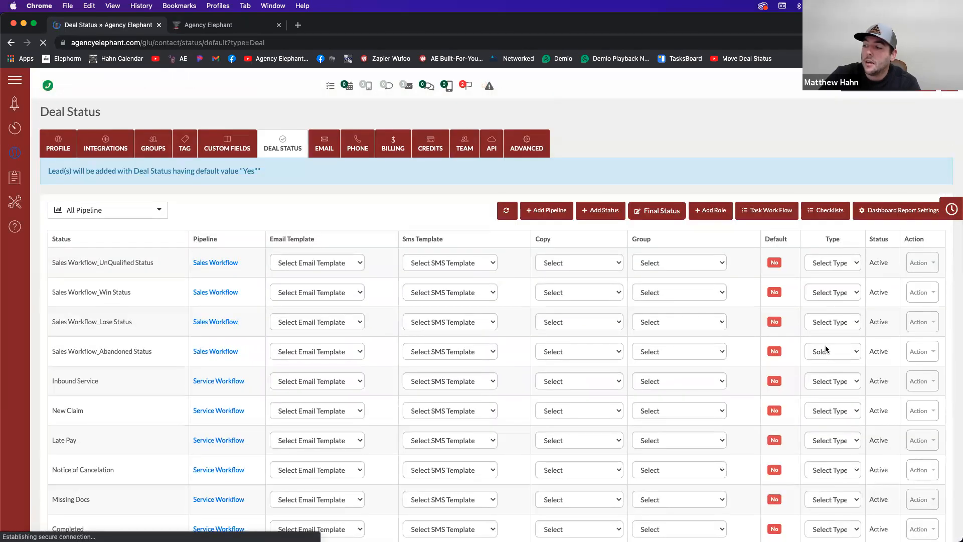
{"action": "left_click", "coordinate": [827, 350]}
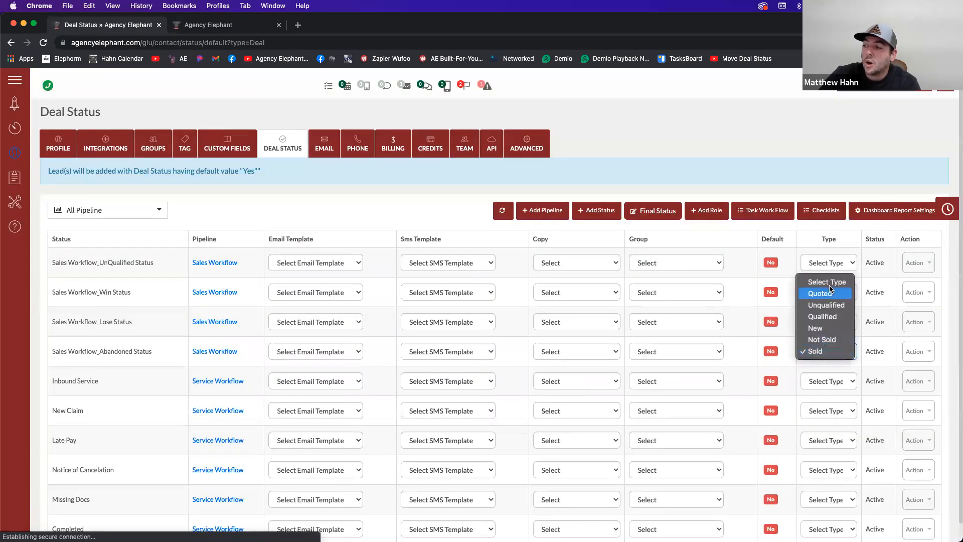
{"action": "left_click", "coordinate": [827, 281]}
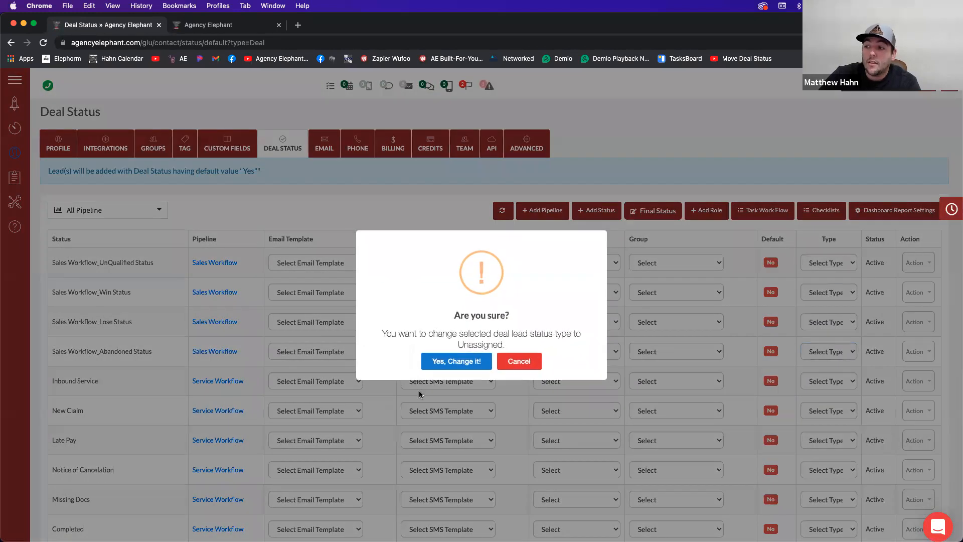
{"action": "left_click", "coordinate": [486, 357]}
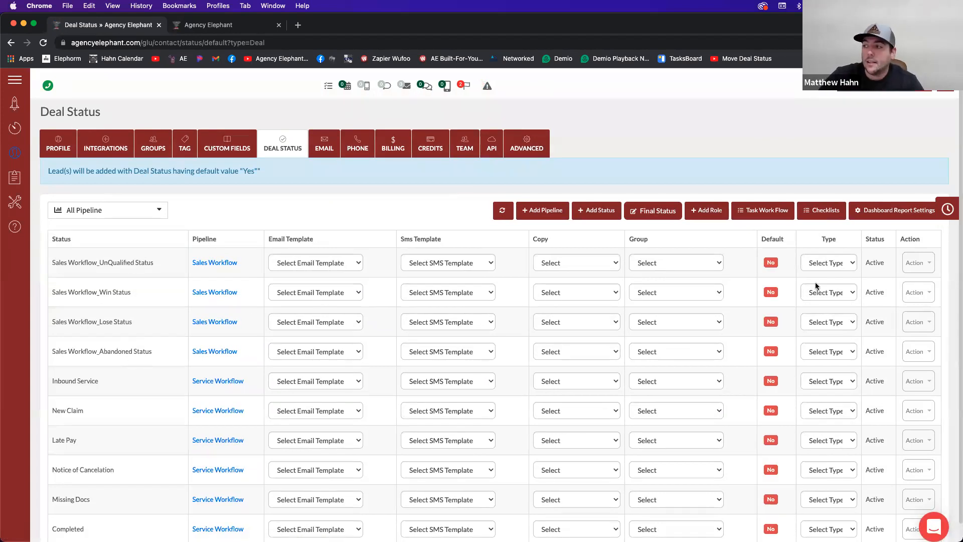
- Rename the Sales Workflow_UnQualified Status as Lead and save it
{"action": "left_click", "coordinate": [915, 263]}
{"action": "left_click", "coordinate": [891, 281]}
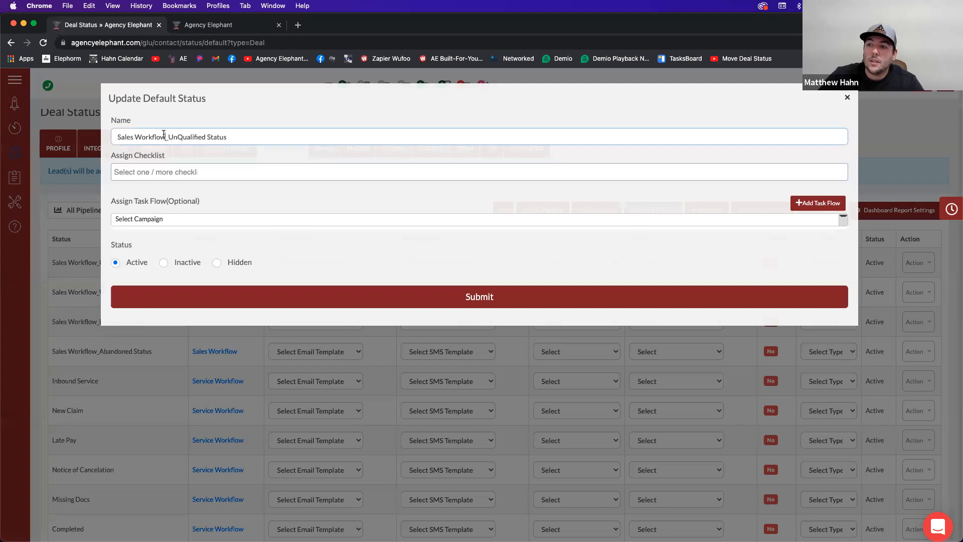
{"action": "triple_click", "coordinate": [164, 135]}
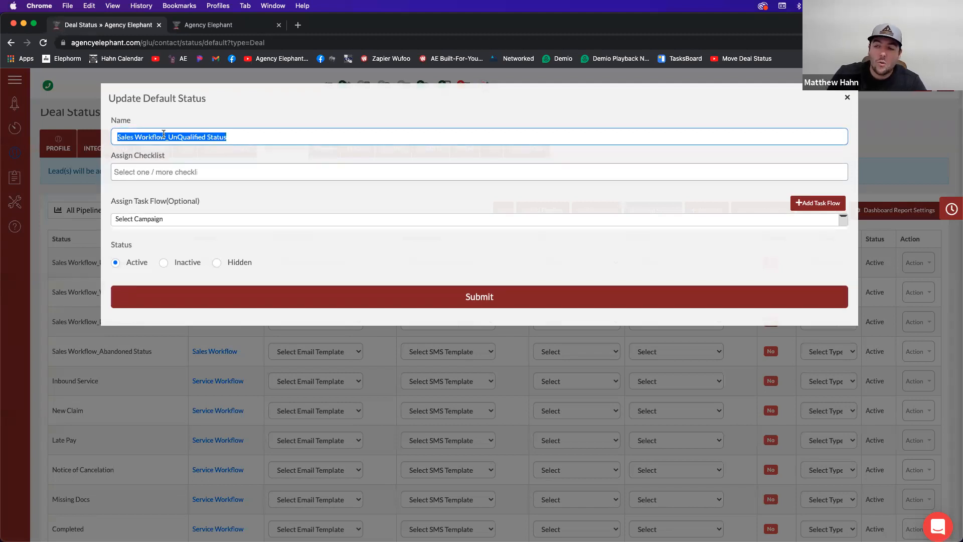
{"action": "type", "text": "Sal"}
{"action": "key", "text": "BackSpace"}
{"action": "key", "text": "BackSpace"}
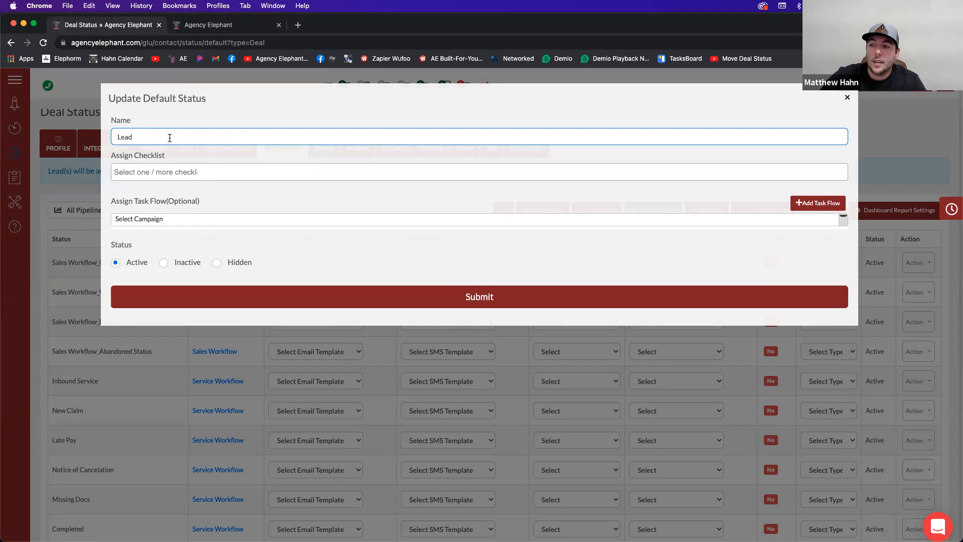
{"action": "left_click", "coordinate": [196, 290]}
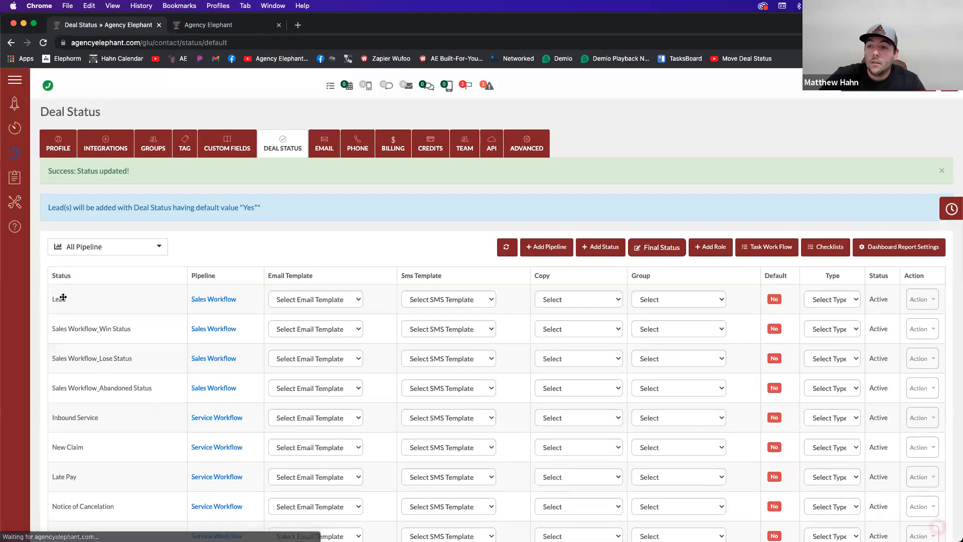
- Rename the Sales Workflow_Win Status as Prospect and save it
{"action": "left_click", "coordinate": [919, 300]}
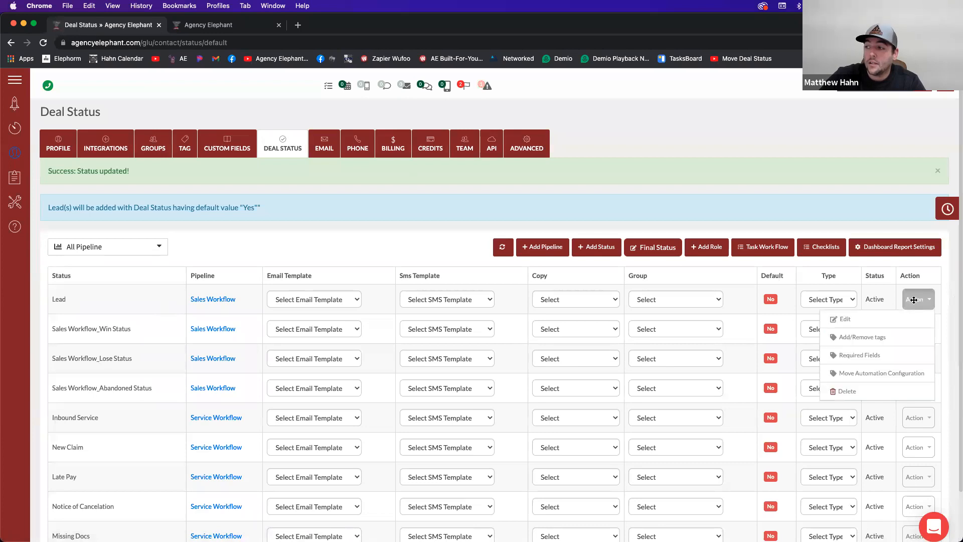
{"action": "left_click", "coordinate": [919, 305]}
{"action": "left_click", "coordinate": [919, 329]}
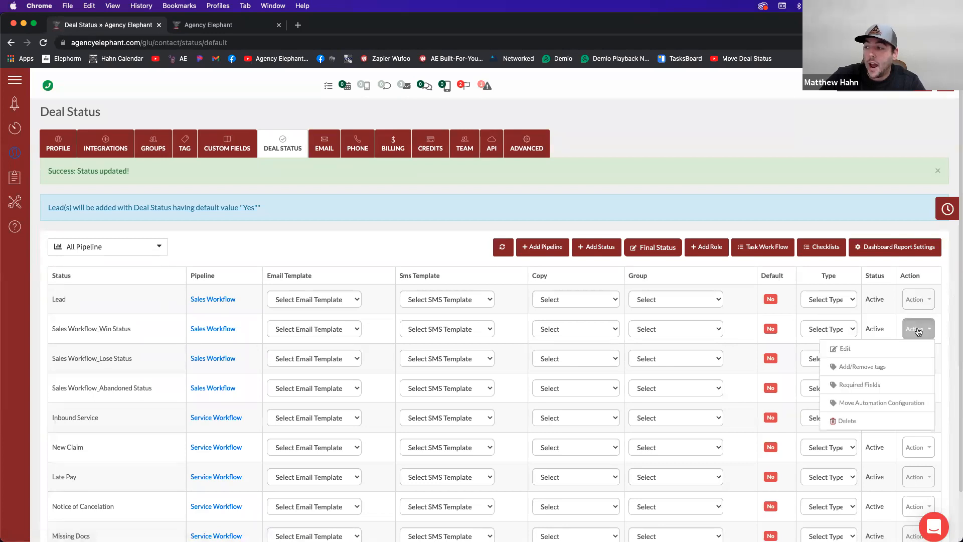
{"action": "left_click", "coordinate": [886, 348]}
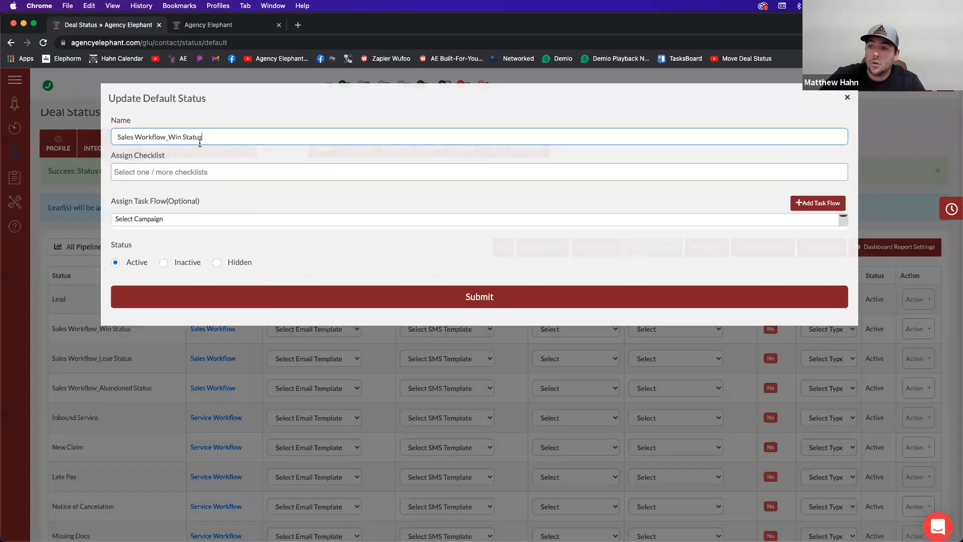
{"action": "triple_click", "coordinate": [200, 142]}
{"action": "type", "text": "Prospect"}
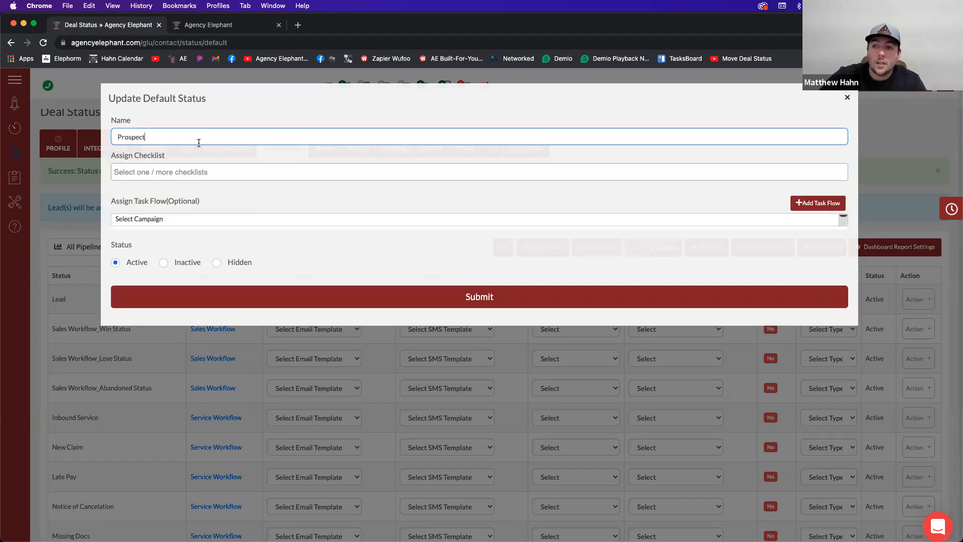
{"action": "left_click", "coordinate": [198, 297]}
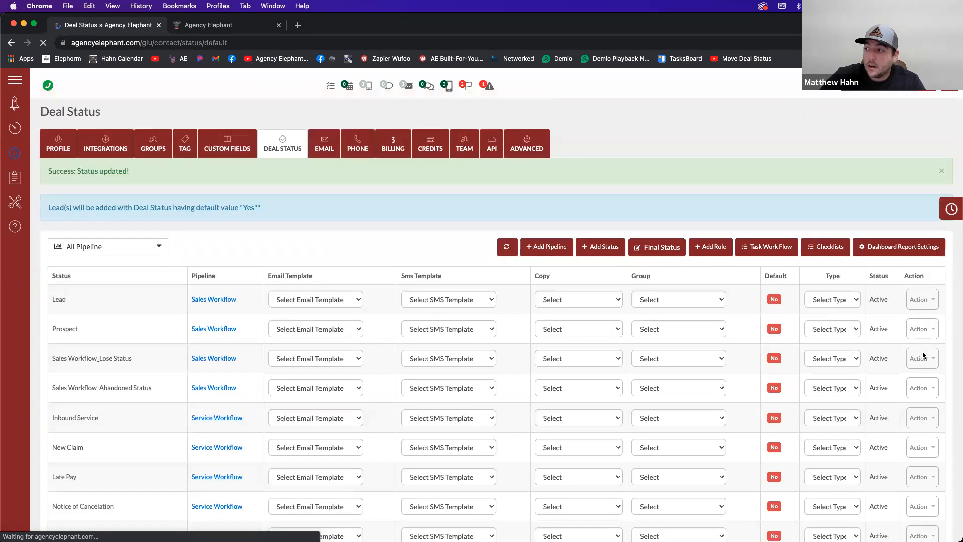
- Rename the Sales Workflow_Lose Status as Proposal and save it
{"action": "left_click", "coordinate": [924, 359]}
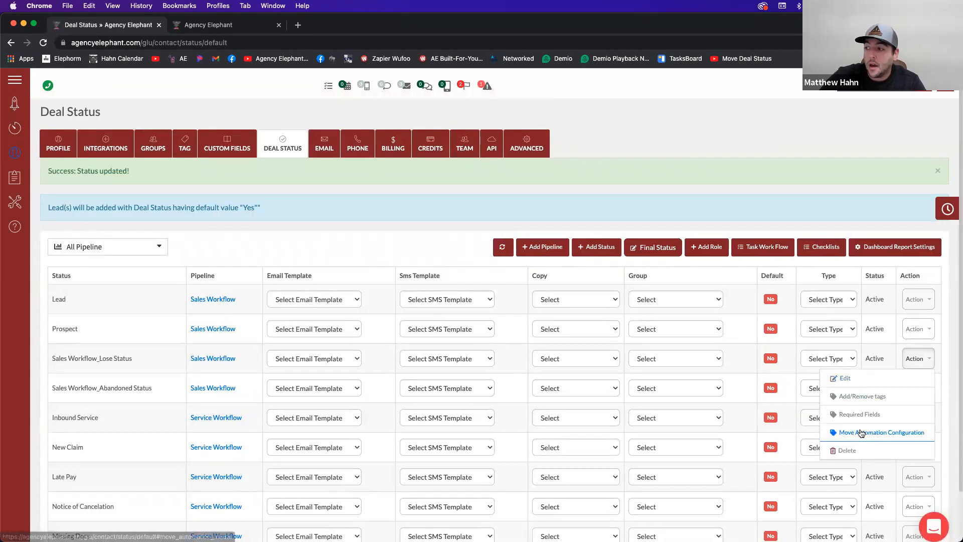
{"action": "left_click", "coordinate": [846, 379]}
{"action": "triple_click", "coordinate": [129, 141]}
{"action": "type", "text": "Proposal"}
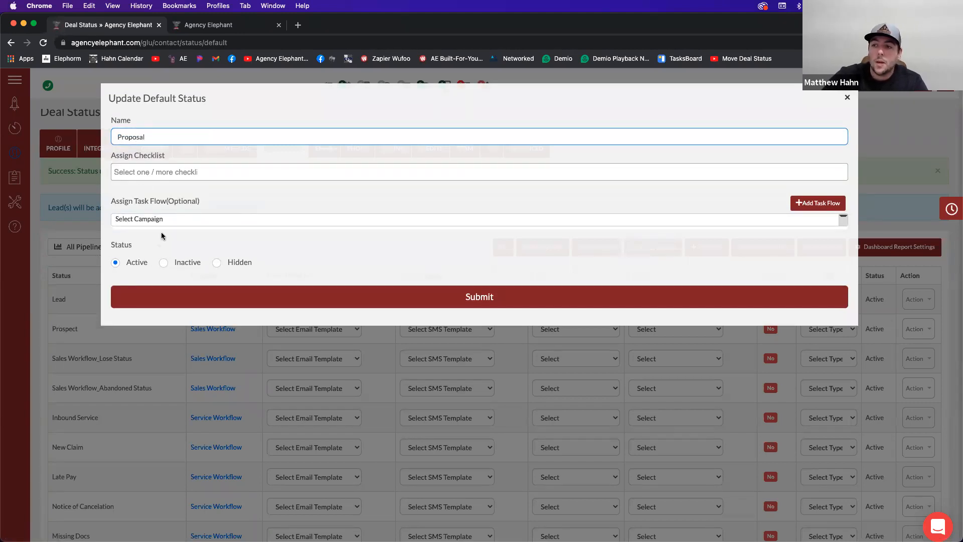
{"action": "left_click", "coordinate": [169, 295]}
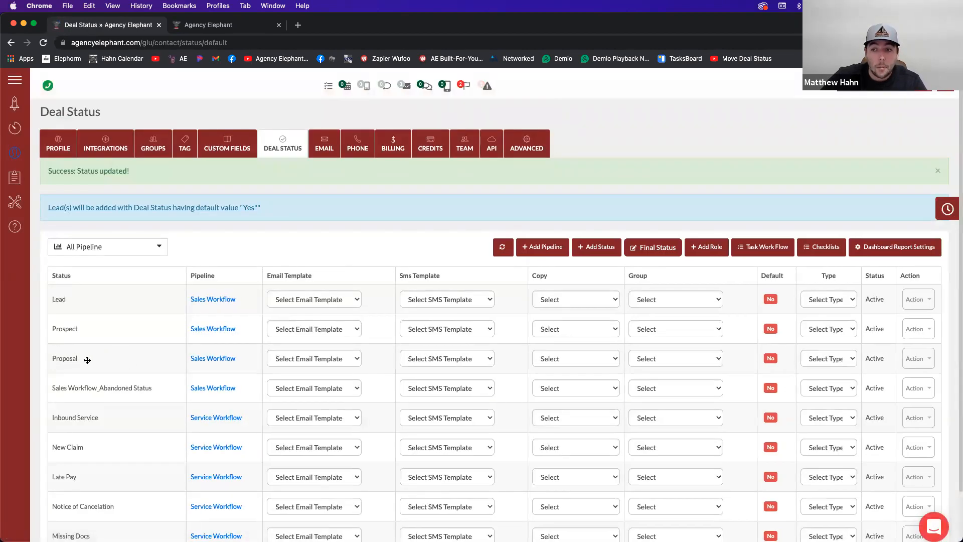
- Rename the Sales Workflow_Abandoned Status as Sale and save it
{"action": "left_click", "coordinate": [918, 393]}
{"action": "left_click", "coordinate": [873, 411]}
{"action": "triple_click", "coordinate": [165, 136]}
{"action": "type", "text": "Sale"}
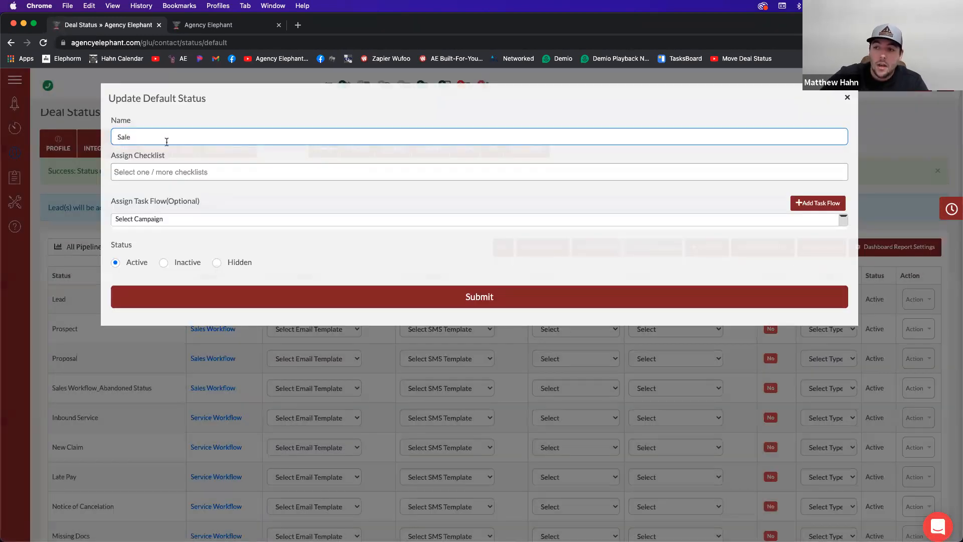
{"action": "left_click", "coordinate": [213, 302]}
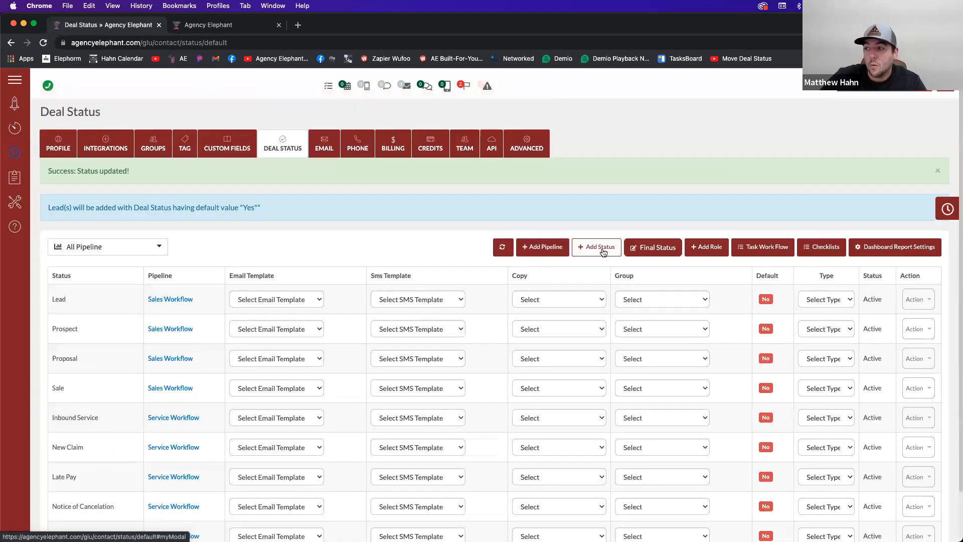
- Start a new default status and name it Not Sold
{"action": "left_click", "coordinate": [603, 251]}
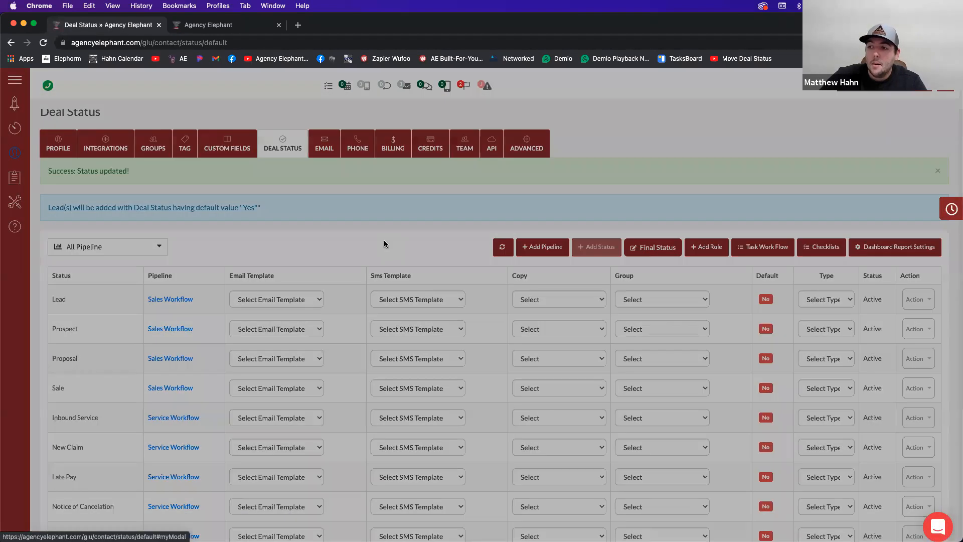
{"action": "left_click", "coordinate": [180, 138]}
{"action": "type", "text": "Not Sold"}
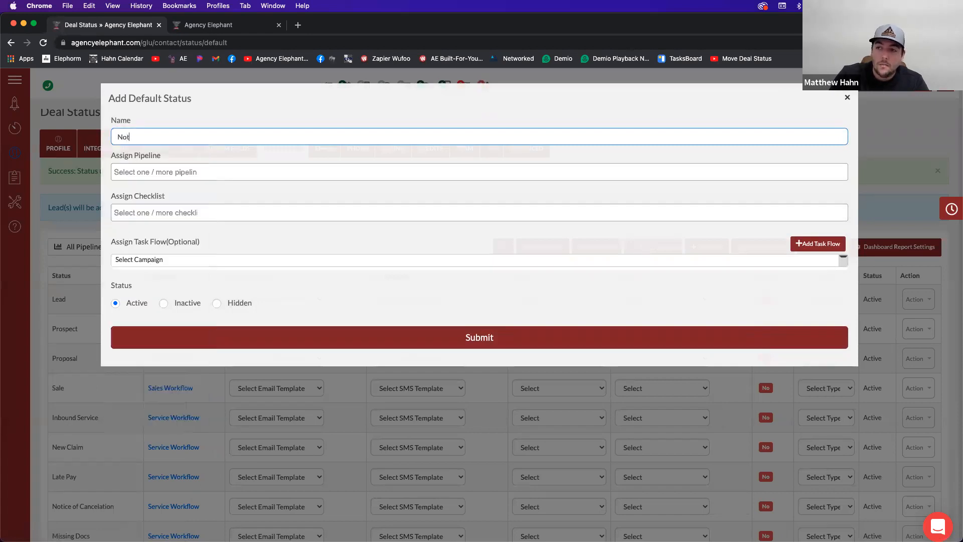
- Assign the Not Sold status to a Sales Workflow pipeline, removing the Select Pipeline placeholder entry
{"action": "left_click", "coordinate": [161, 172]}
{"action": "left_click", "coordinate": [297, 178]}
{"action": "left_click", "coordinate": [284, 173]}
{"action": "left_click", "coordinate": [283, 172]}
{"action": "left_click", "coordinate": [276, 188]}
{"action": "left_click", "coordinate": [258, 170]}
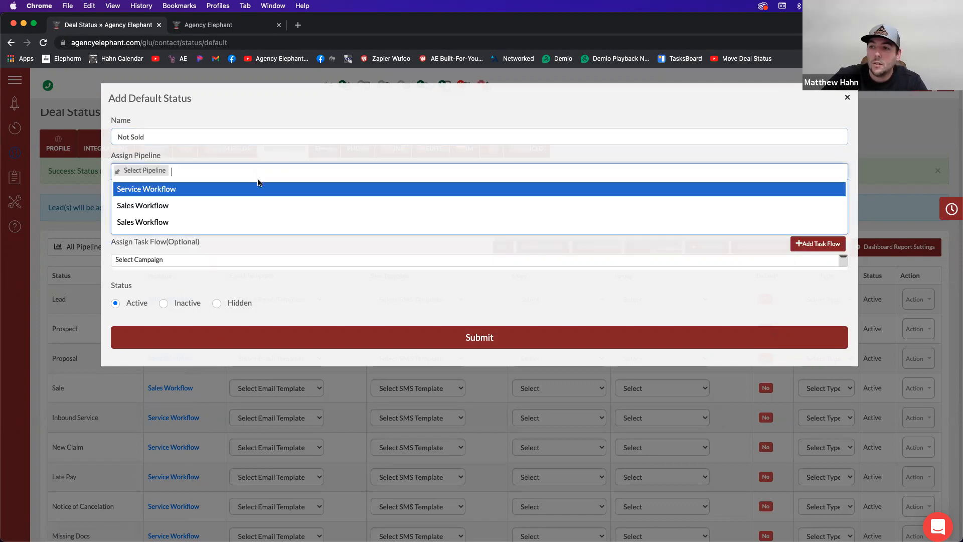
{"action": "left_click", "coordinate": [234, 208]}
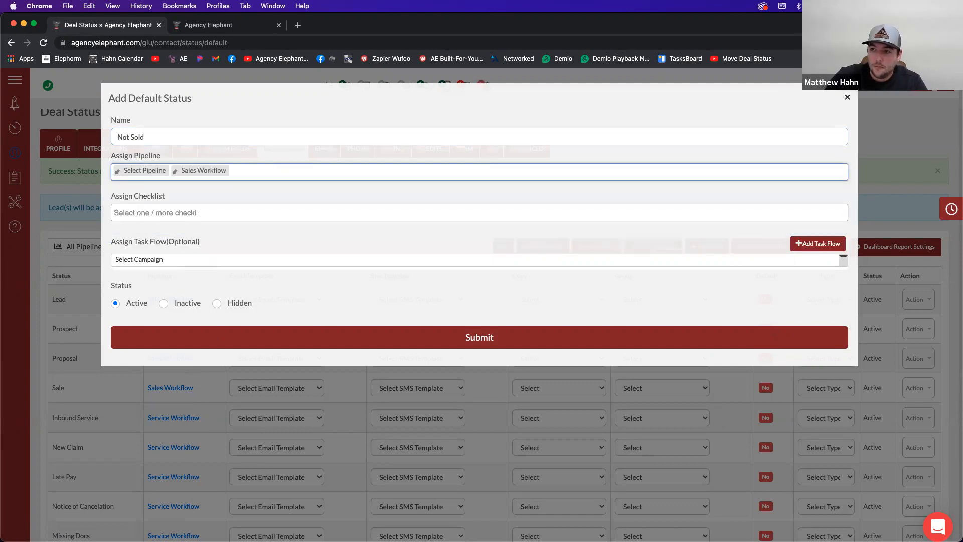
{"action": "key", "text": "BackSpace"}
{"action": "key", "text": "BackSpace"}
{"action": "left_click", "coordinate": [219, 223]}
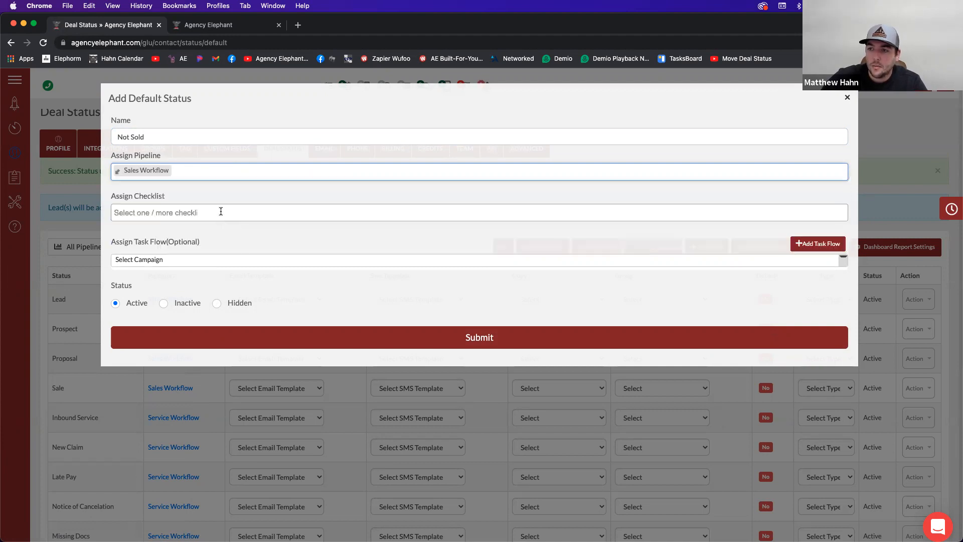
- Add the Service Workflow pipeline to the Not Sold status and submit the new status
{"action": "left_click", "coordinate": [204, 169]}
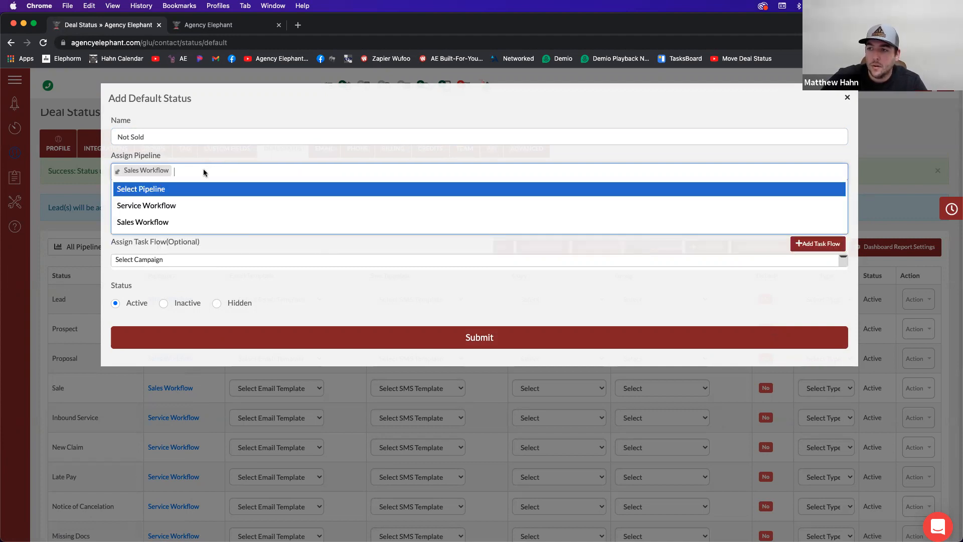
{"action": "left_click", "coordinate": [167, 210]}
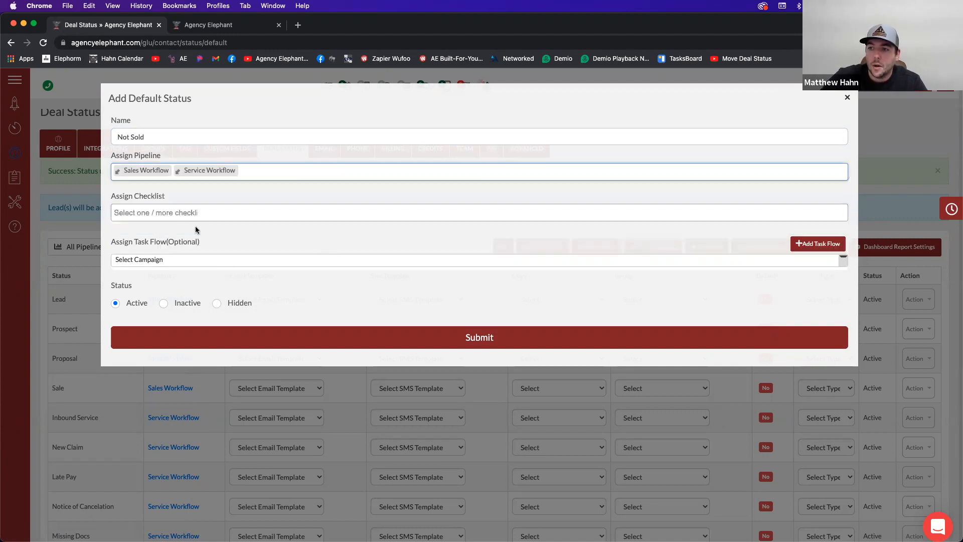
{"action": "left_click", "coordinate": [227, 335]}
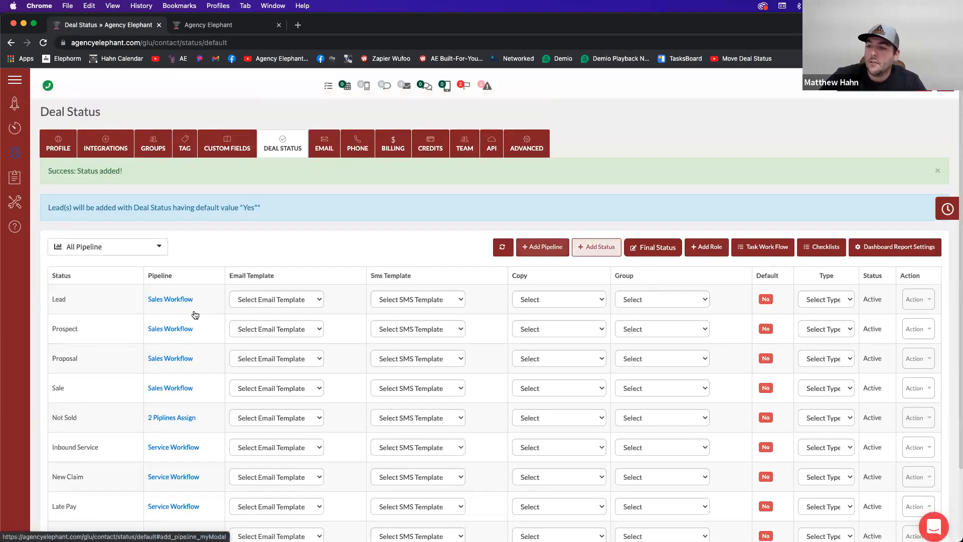
- Delete the Not Sold status from the deal status list
{"action": "left_click", "coordinate": [924, 417]}
{"action": "left_click", "coordinate": [851, 510]}
{"action": "key", "text": "Return"}
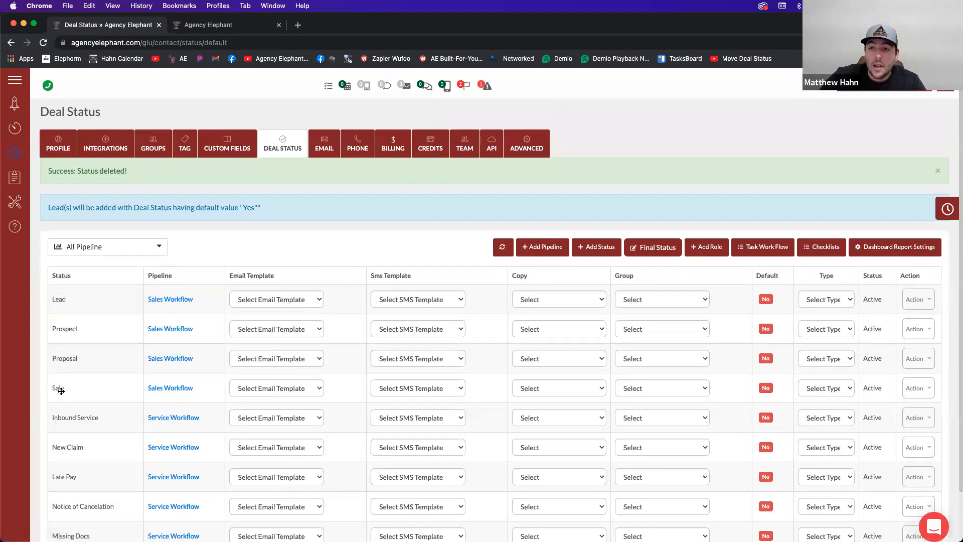
- Add a default status named No Sale, assign it to both Sales Workflow pipelines and submit it
{"action": "left_click", "coordinate": [607, 252]}
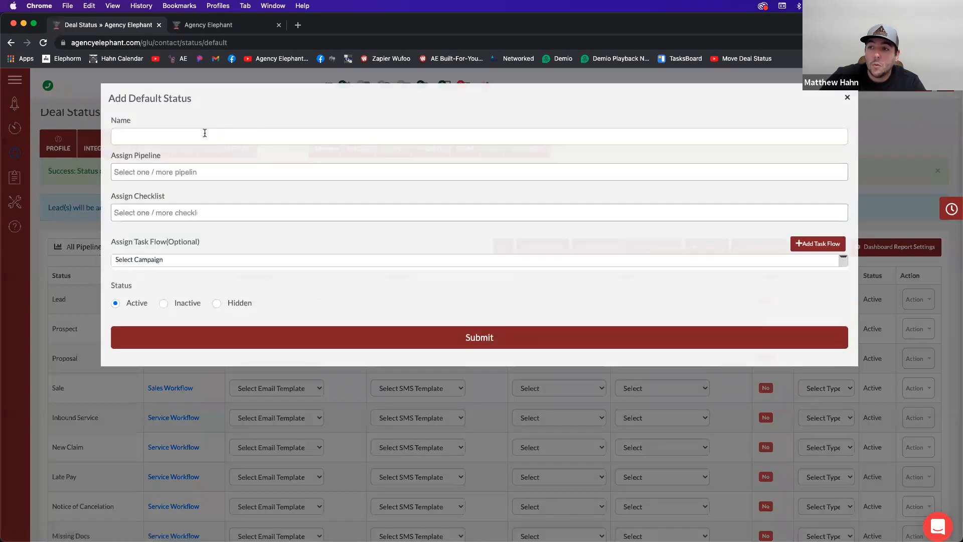
{"action": "left_click", "coordinate": [204, 133]}
{"action": "type", "text": "No Sale"}
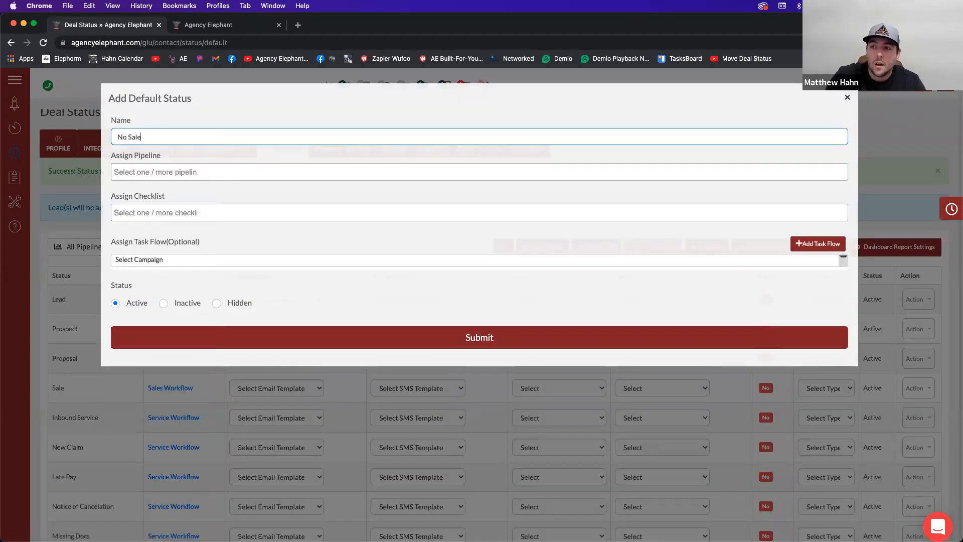
{"action": "key", "text": "Tab"}
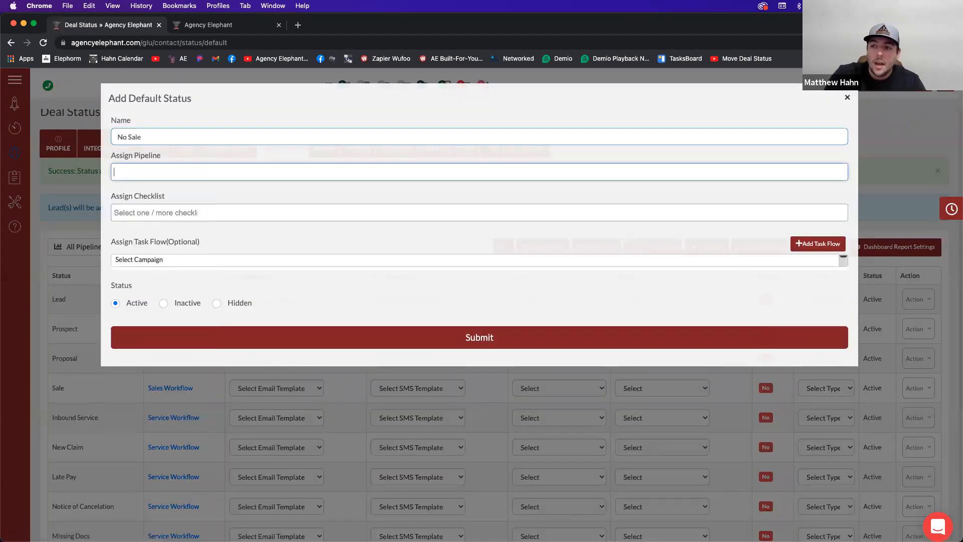
{"action": "type", "text": "sal"}
{"action": "key", "text": "Return"}
{"action": "type", "text": "sale"}
{"action": "key", "text": "Return"}
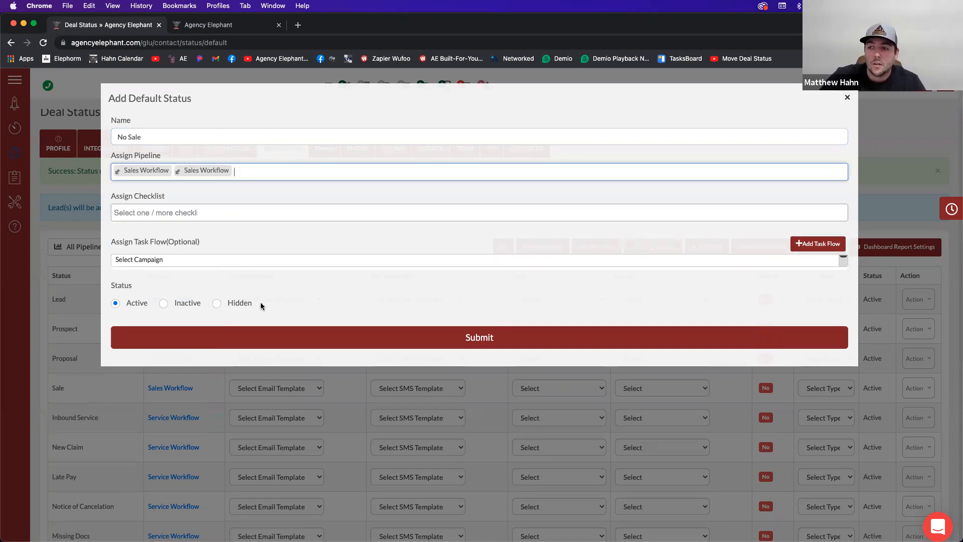
{"action": "left_click", "coordinate": [235, 332]}
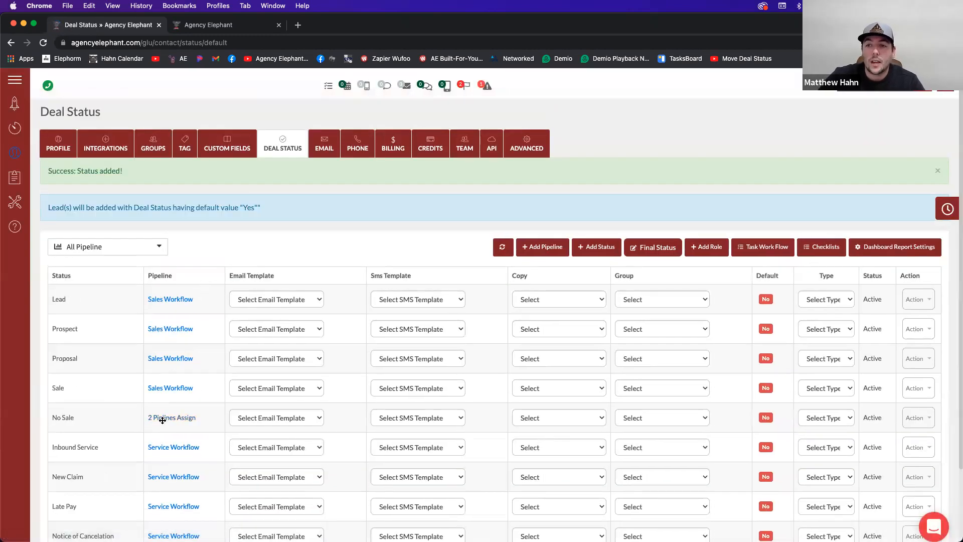
{"action": "mouse_move", "coordinate": [170, 414]}
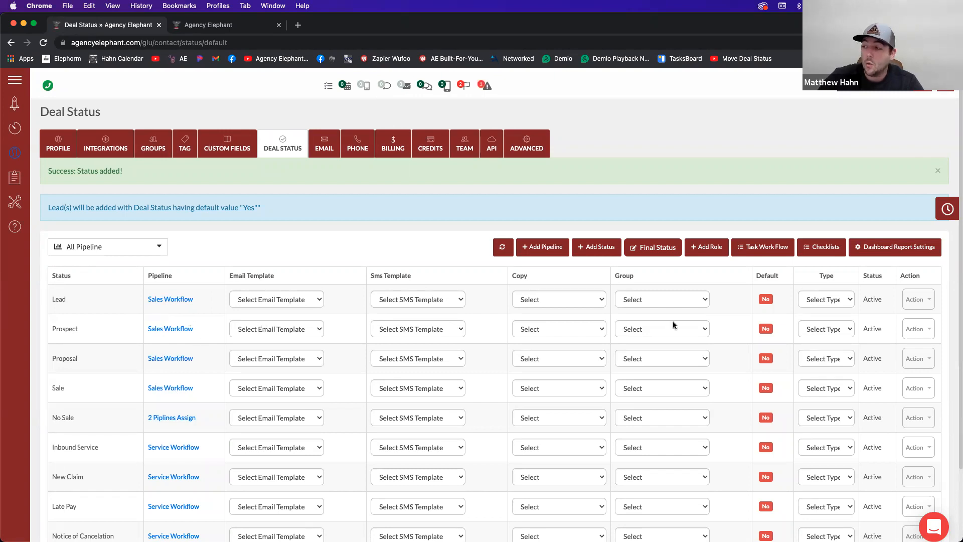
- In the move automation configuration, remove the Customers and Late Pay groups from the Late Pay status and set its On Update Move to None
{"action": "left_click", "coordinate": [917, 300]}
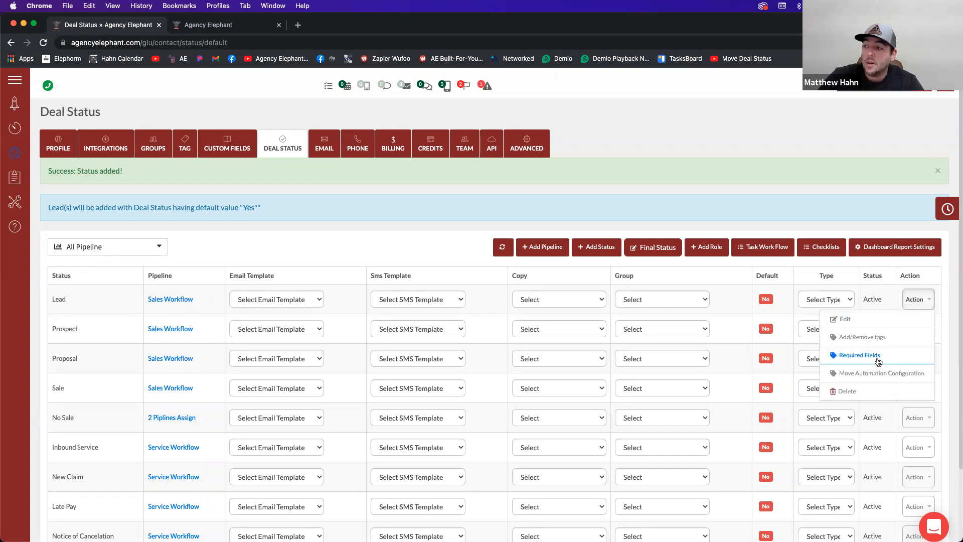
{"action": "left_click", "coordinate": [868, 373]}
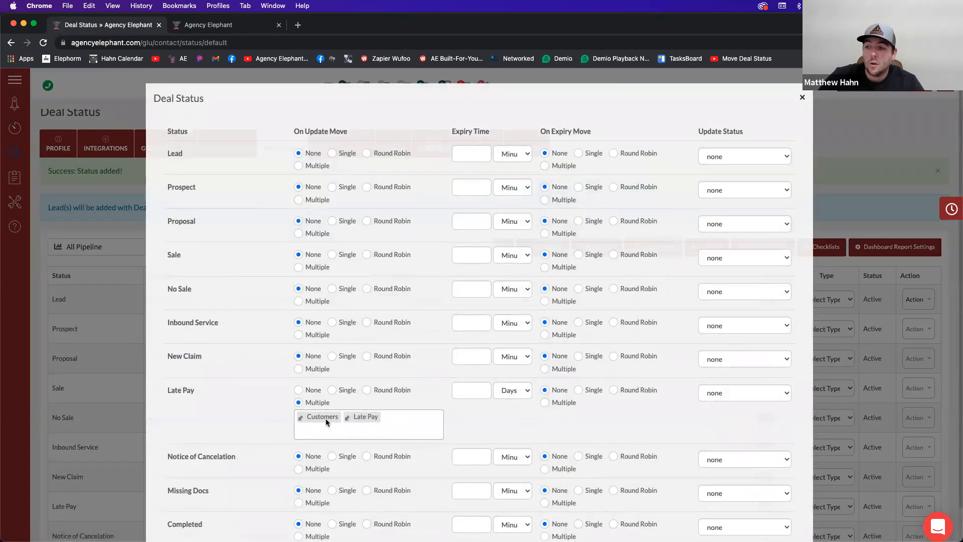
{"action": "left_click", "coordinate": [393, 420]}
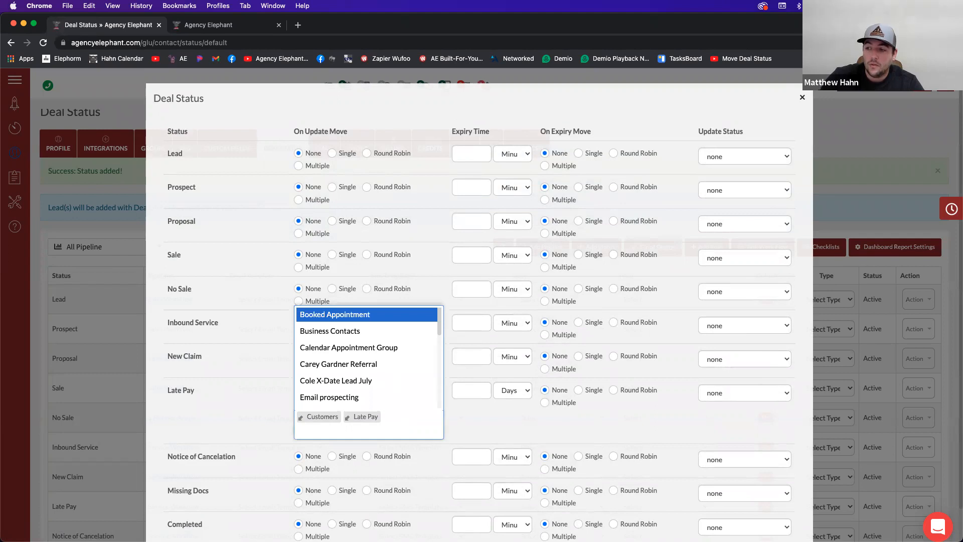
{"action": "key", "text": "BackSpace"}
{"action": "left_click", "coordinate": [396, 423]}
{"action": "key", "text": "BackSpace"}
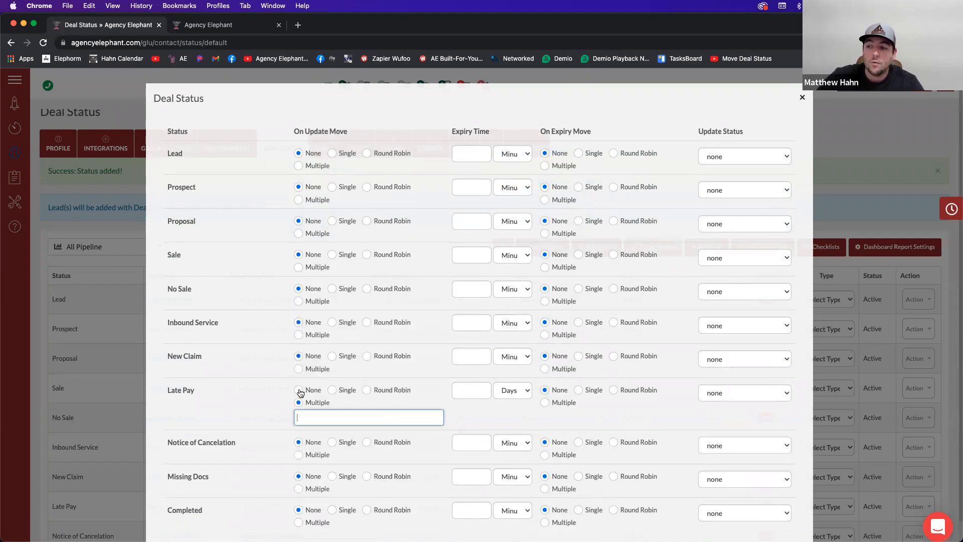
{"action": "double_click", "coordinate": [300, 393]}
{"action": "left_click", "coordinate": [253, 397]}
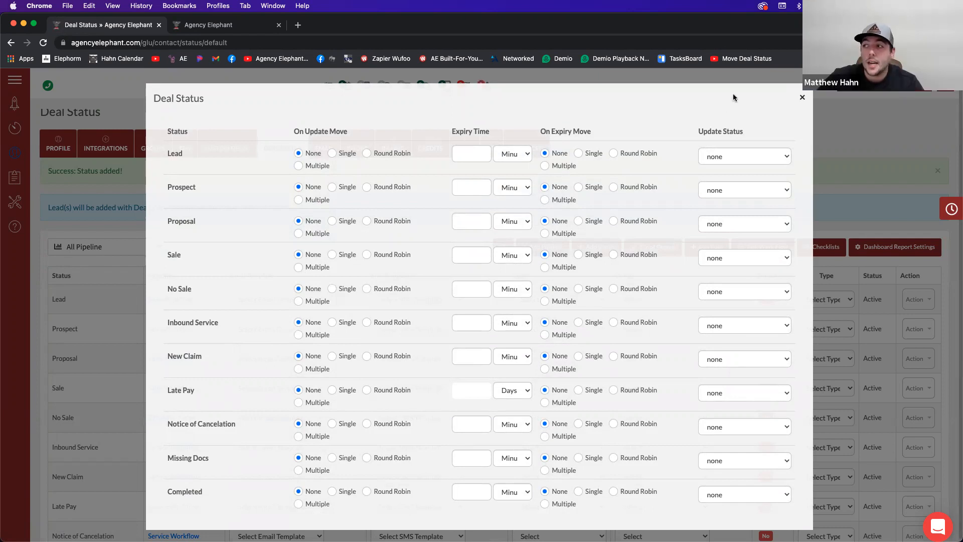
{"action": "left_click", "coordinate": [802, 98]}
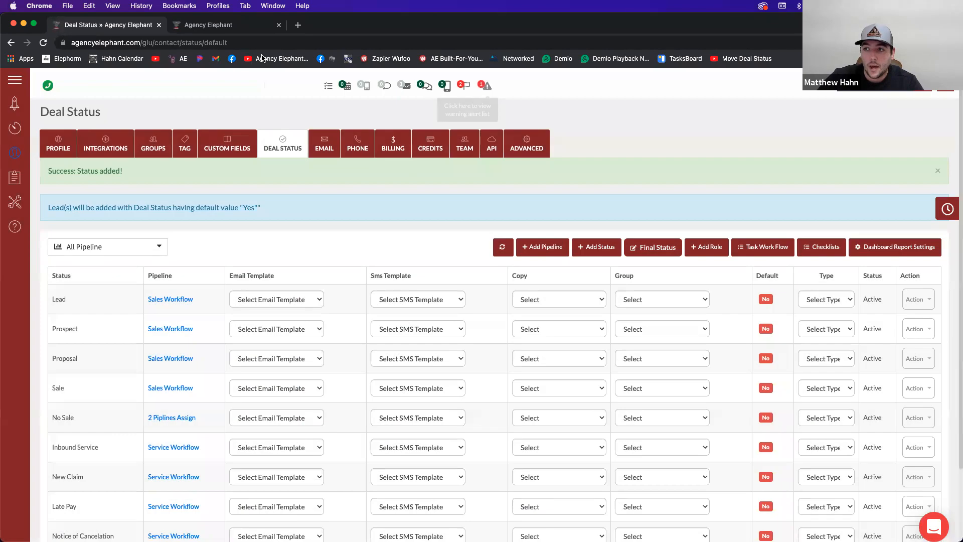
- Switch to the lead manager board and display the statuses of all pipelines
{"action": "left_click", "coordinate": [232, 27]}
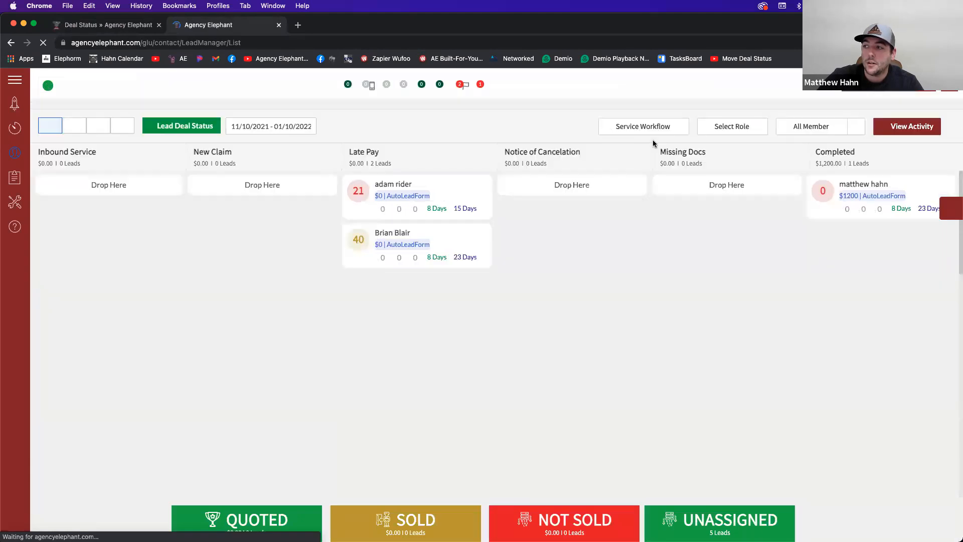
{"action": "left_click", "coordinate": [652, 132]}
{"action": "left_click", "coordinate": [627, 147]}
{"action": "left_click", "coordinate": [630, 134]}
{"action": "left_click", "coordinate": [623, 140]}
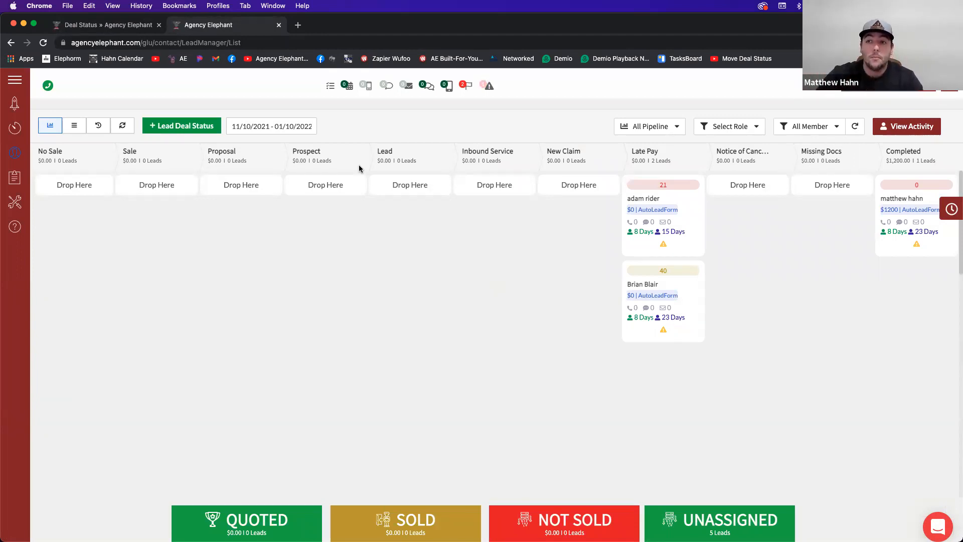
- View the Service Workflow pipeline and each of the two Sales Workflow pipelines on the lead board
{"action": "left_click", "coordinate": [673, 126]}
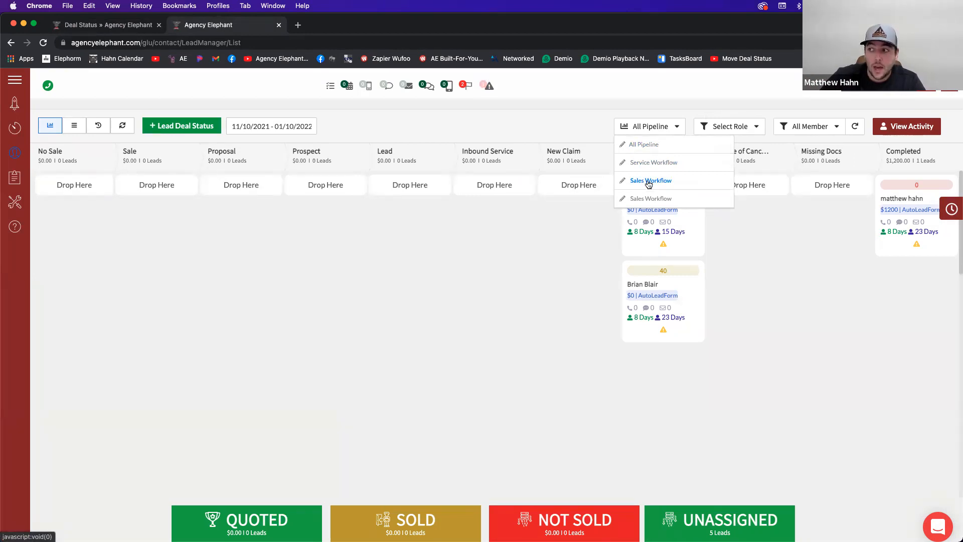
{"action": "left_click", "coordinate": [651, 162]}
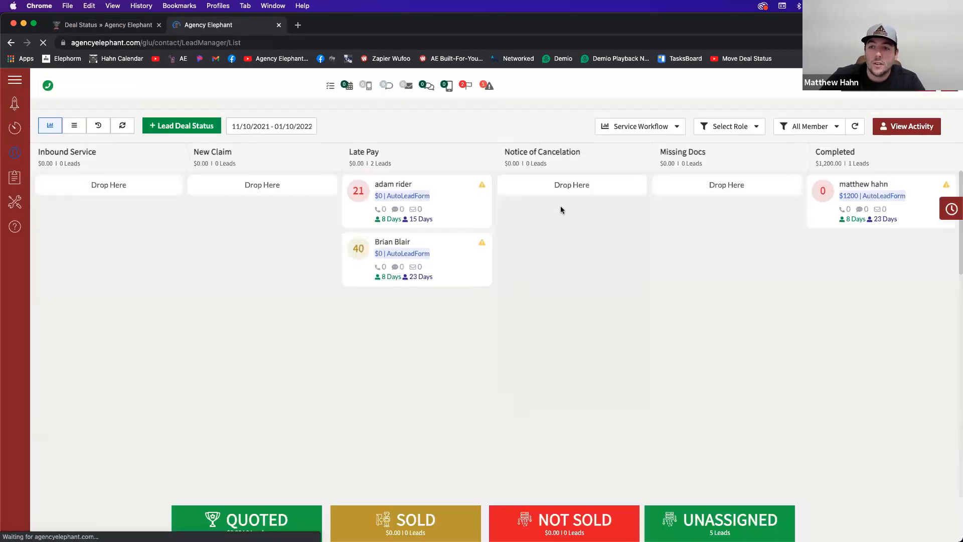
{"action": "left_click", "coordinate": [636, 127]}
{"action": "left_click", "coordinate": [633, 179]}
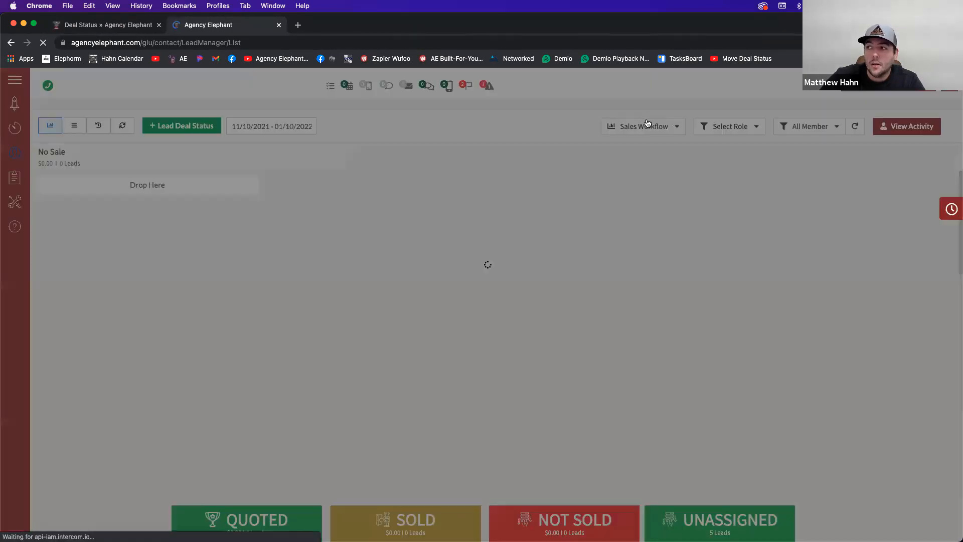
{"action": "left_click", "coordinate": [646, 127]}
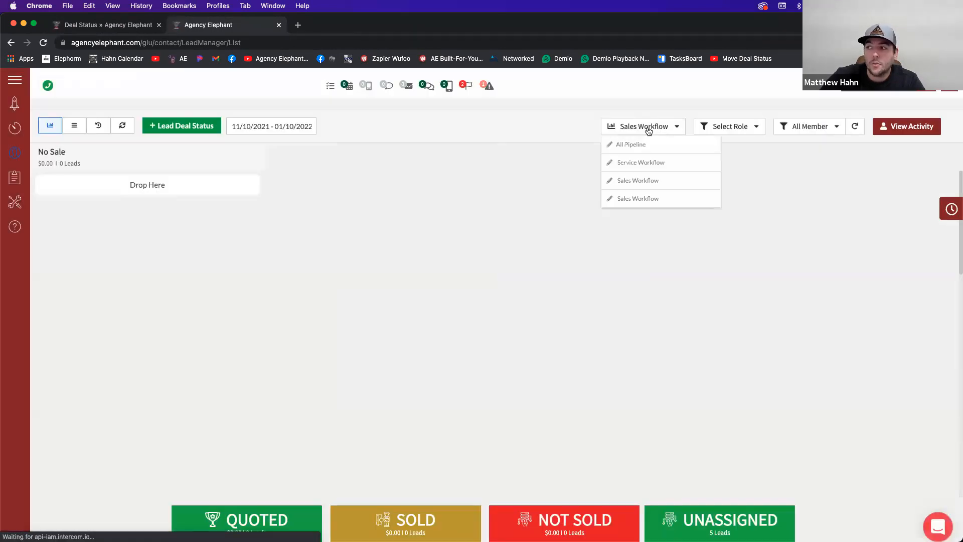
{"action": "left_click", "coordinate": [640, 198]}
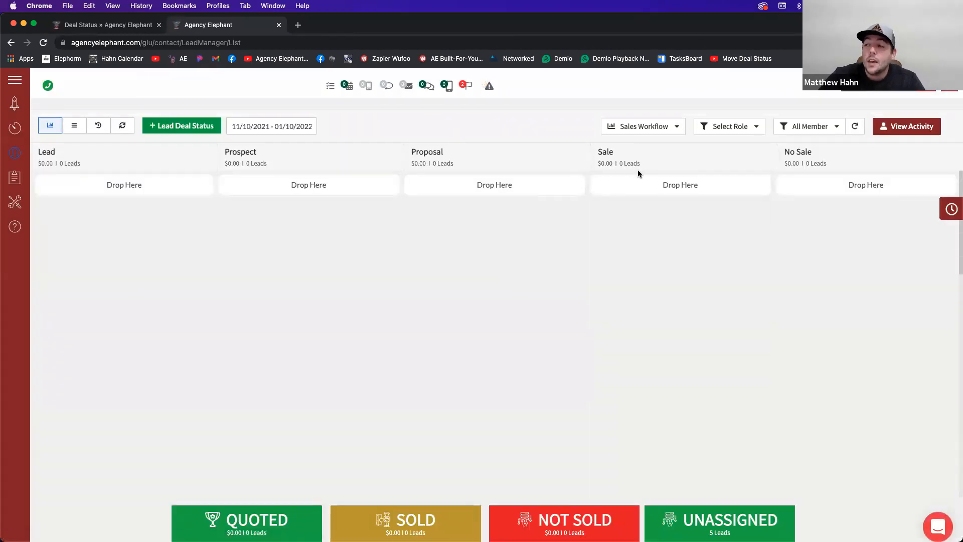
- Edit the second Sales Workflow pipeline's displayed statuses so that only Sale is shown, and save the selection
{"action": "left_click", "coordinate": [677, 128]}
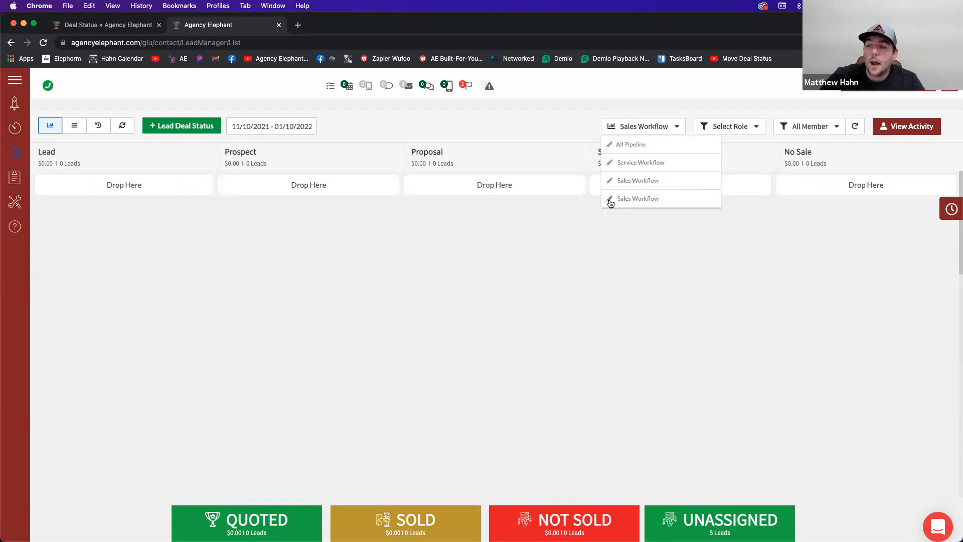
{"action": "left_click", "coordinate": [610, 201]}
{"action": "left_click", "coordinate": [640, 100]}
{"action": "left_click", "coordinate": [669, 126]}
{"action": "left_click", "coordinate": [610, 200]}
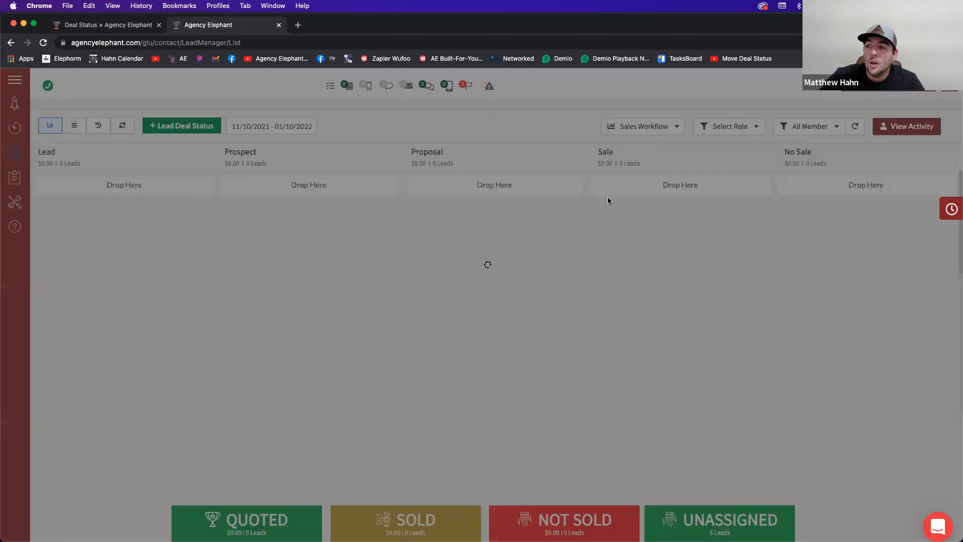
{"action": "left_click", "coordinate": [332, 162]}
{"action": "left_click", "coordinate": [332, 175]}
{"action": "left_click", "coordinate": [332, 191]}
{"action": "left_click", "coordinate": [485, 161]}
{"action": "left_click", "coordinate": [486, 175]}
{"action": "left_click", "coordinate": [347, 191]}
{"action": "left_click", "coordinate": [341, 176]}
{"action": "left_click", "coordinate": [340, 161]}
{"action": "left_click", "coordinate": [484, 160]}
{"action": "left_click", "coordinate": [484, 176]}
{"action": "left_click", "coordinate": [484, 175]}
{"action": "left_click", "coordinate": [351, 220]}
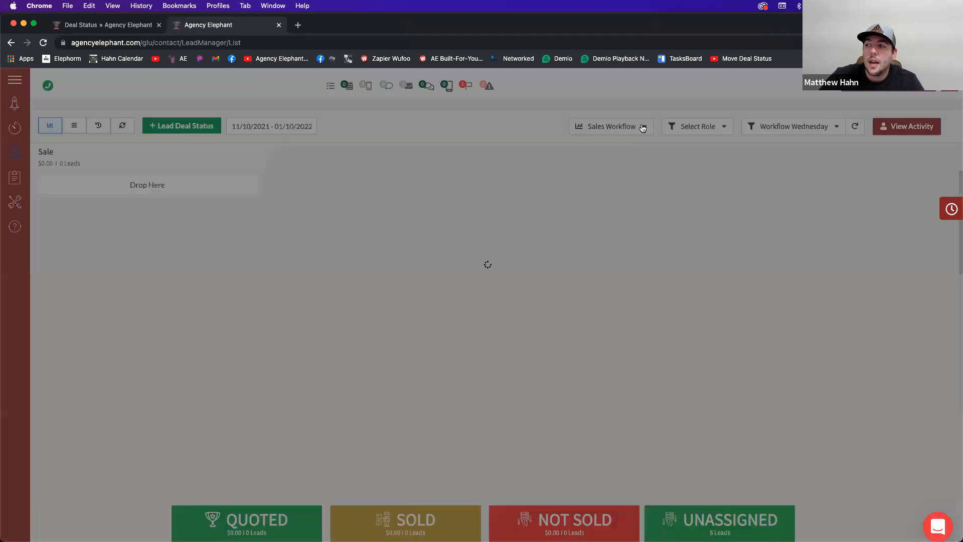
- Edit the Sales Workflow pipeline again to display Lead, Prospect, Proposal and No Sale alongside Sale, and save it
{"action": "left_click", "coordinate": [641, 126]}
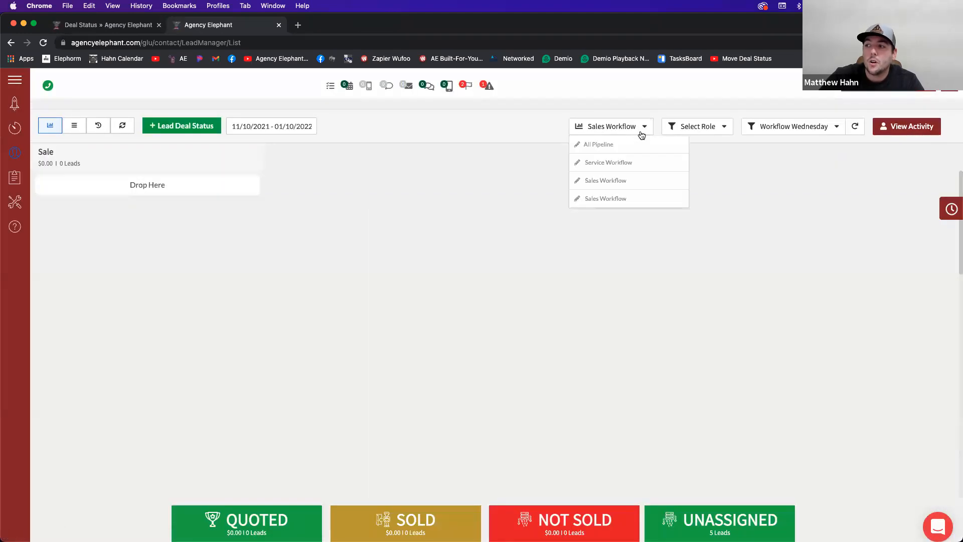
{"action": "left_click", "coordinate": [577, 201]}
{"action": "left_click", "coordinate": [350, 190]}
{"action": "left_click", "coordinate": [351, 176]}
{"action": "left_click", "coordinate": [349, 160]}
{"action": "left_click", "coordinate": [519, 160]}
{"action": "left_click", "coordinate": [341, 217]}
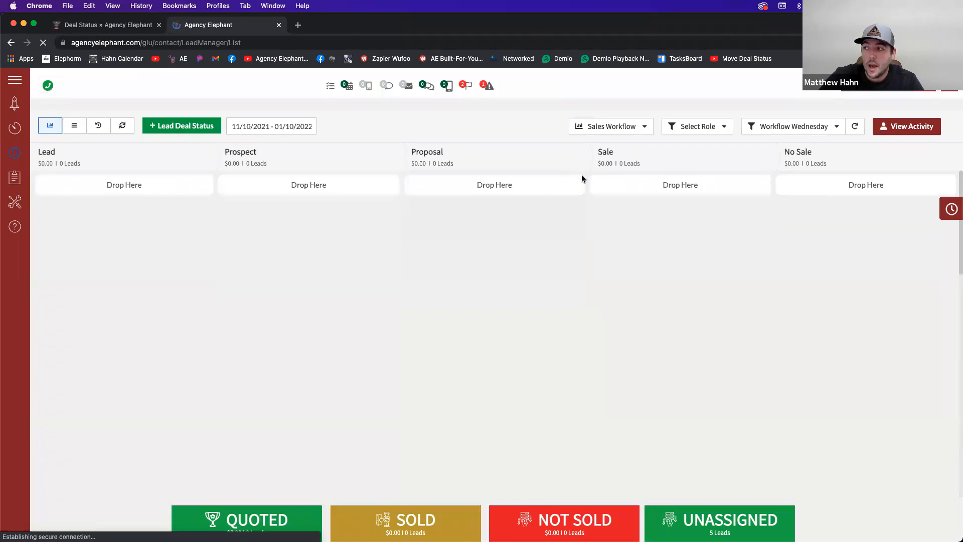
- Show the activity view for the Sales Workflow pipeline and filter the recent activity by standard Inbound SMS
{"action": "left_click", "coordinate": [914, 127]}
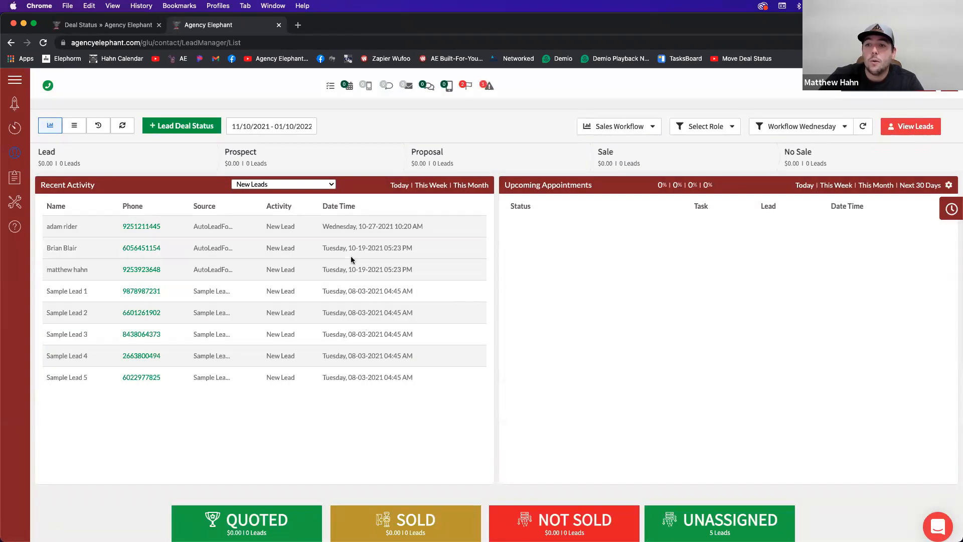
{"action": "left_click", "coordinate": [929, 129]}
{"action": "left_click", "coordinate": [929, 128]}
{"action": "left_click", "coordinate": [930, 129]}
{"action": "left_click", "coordinate": [930, 129]}
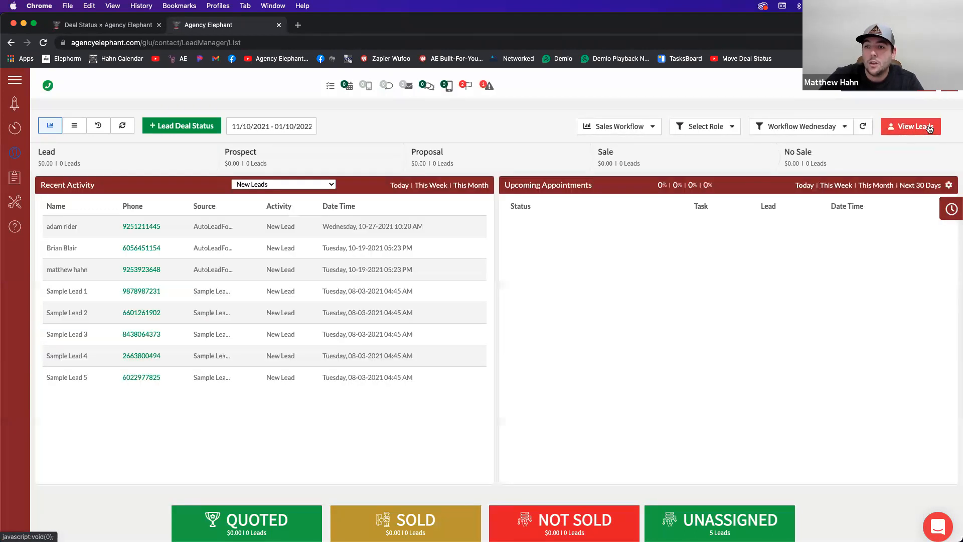
{"action": "left_click", "coordinate": [306, 189]}
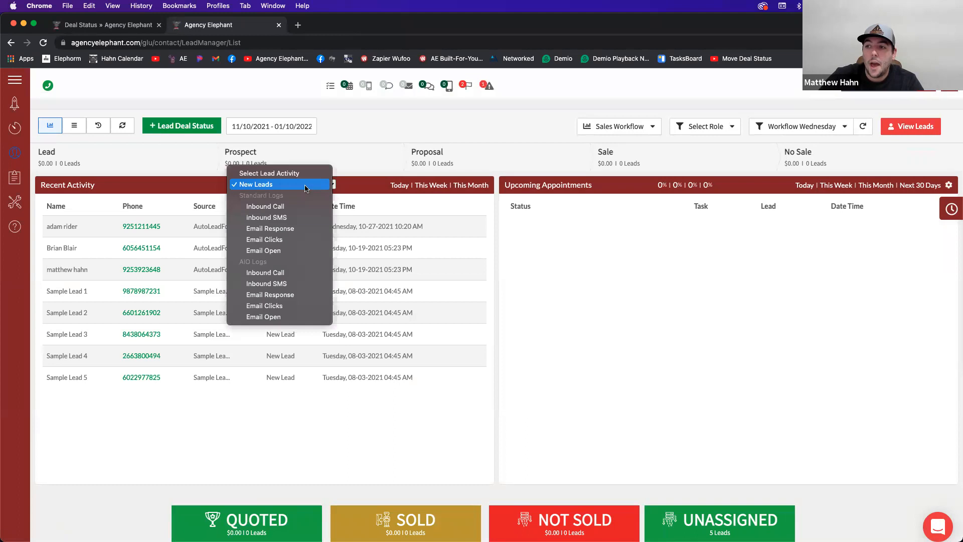
{"action": "left_click", "coordinate": [292, 217]}
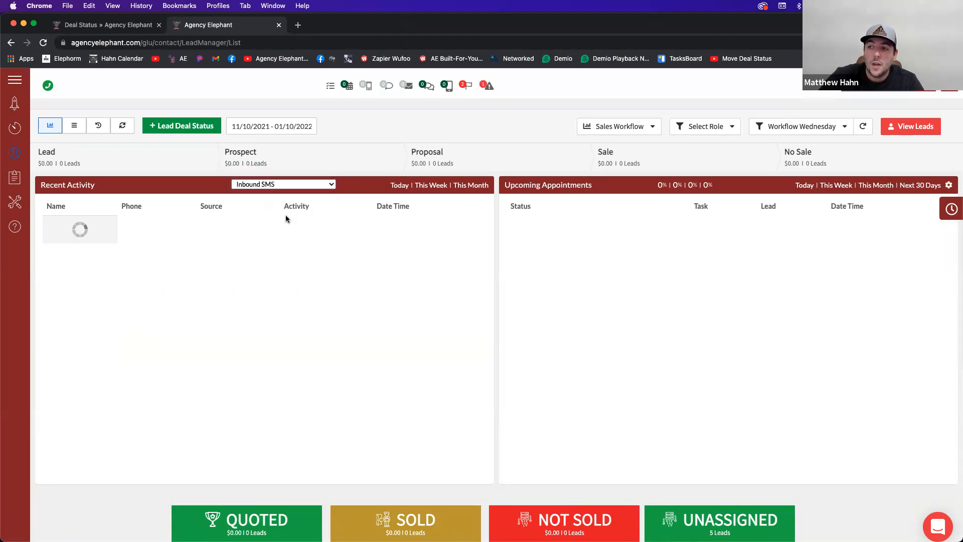
- Filter the recent activity by standard Inbound Call, and change the filter to New Leads
{"action": "left_click", "coordinate": [279, 185]}
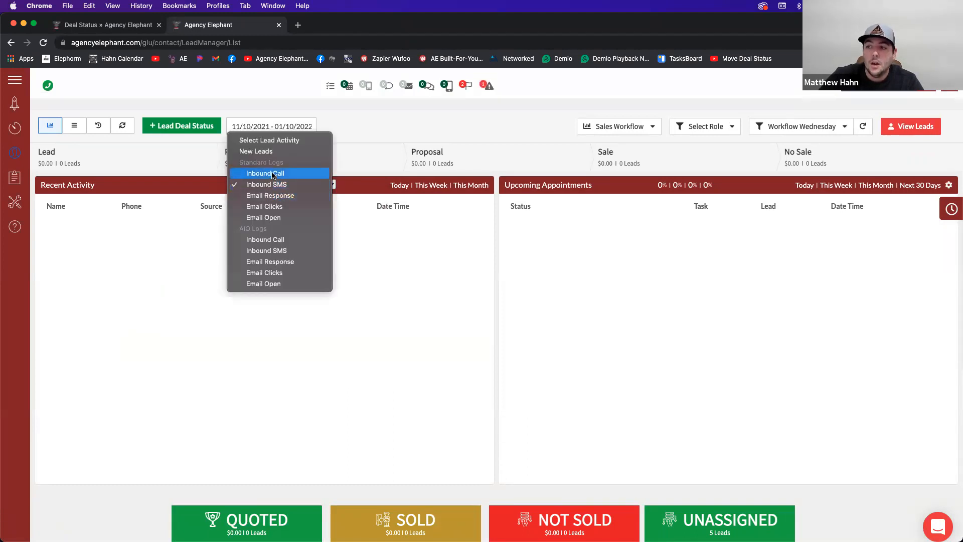
{"action": "left_click", "coordinate": [272, 174]}
{"action": "left_click", "coordinate": [266, 186]}
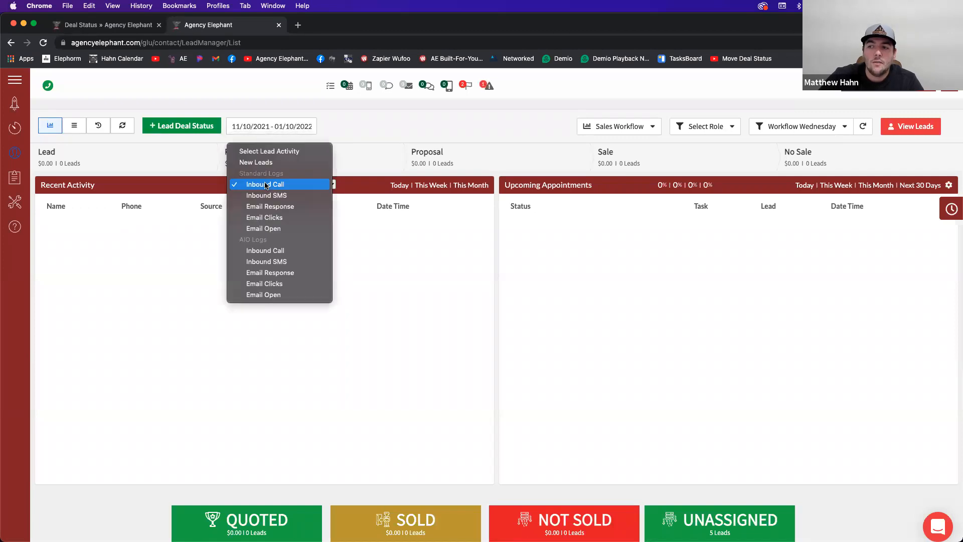
{"action": "left_click", "coordinate": [266, 154]}
{"action": "left_click", "coordinate": [281, 185]}
{"action": "left_click", "coordinate": [263, 195]}
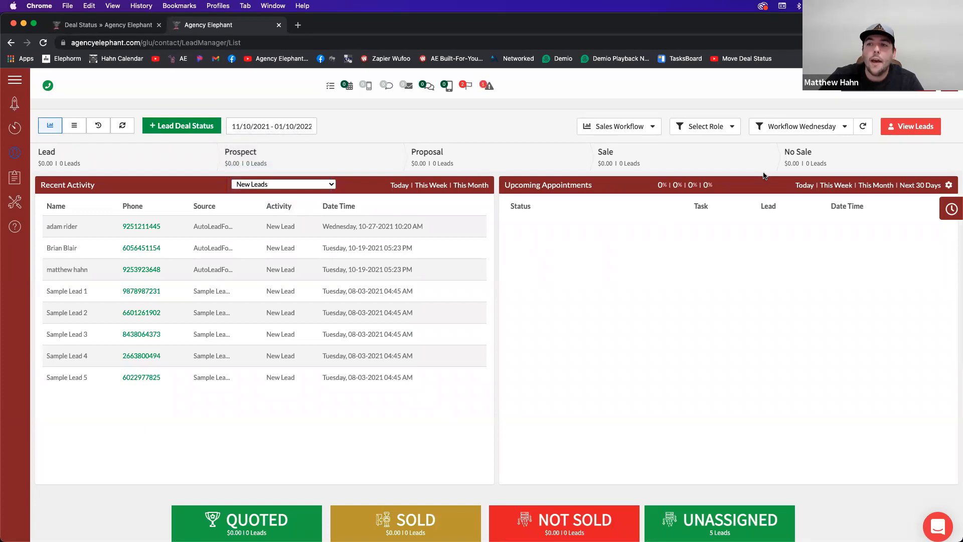
- Toggle the Sales Workflow board between activity and lead views, ending on the lead columns
{"action": "left_click", "coordinate": [908, 130]}
{"action": "left_click", "coordinate": [907, 132]}
{"action": "left_click", "coordinate": [908, 133]}
{"action": "left_click", "coordinate": [907, 132]}
{"action": "left_click", "coordinate": [908, 131]}
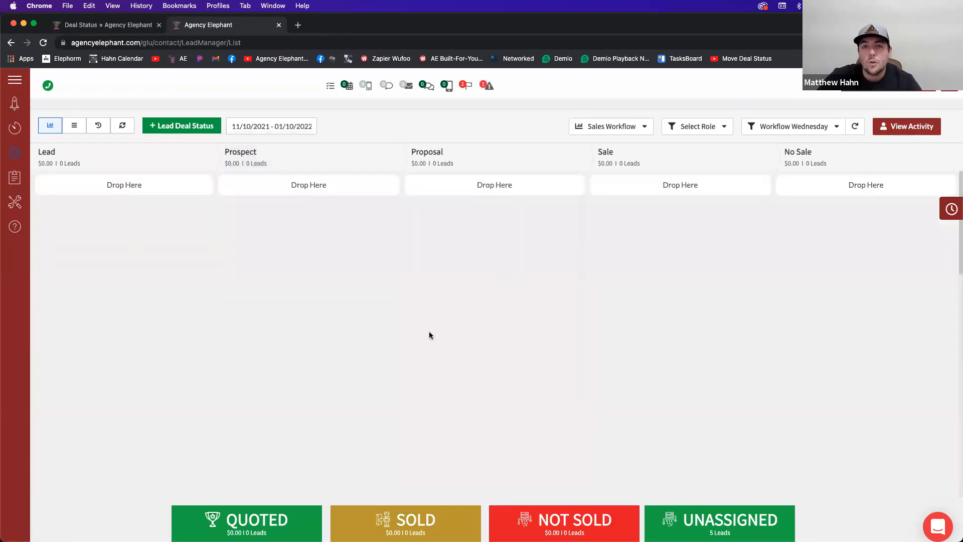
- Open the deal status move settings and choose Multiple for Prospect and Proposal expiry moves and for Sale and No Sale update moves
{"action": "left_click", "coordinate": [104, 26]}
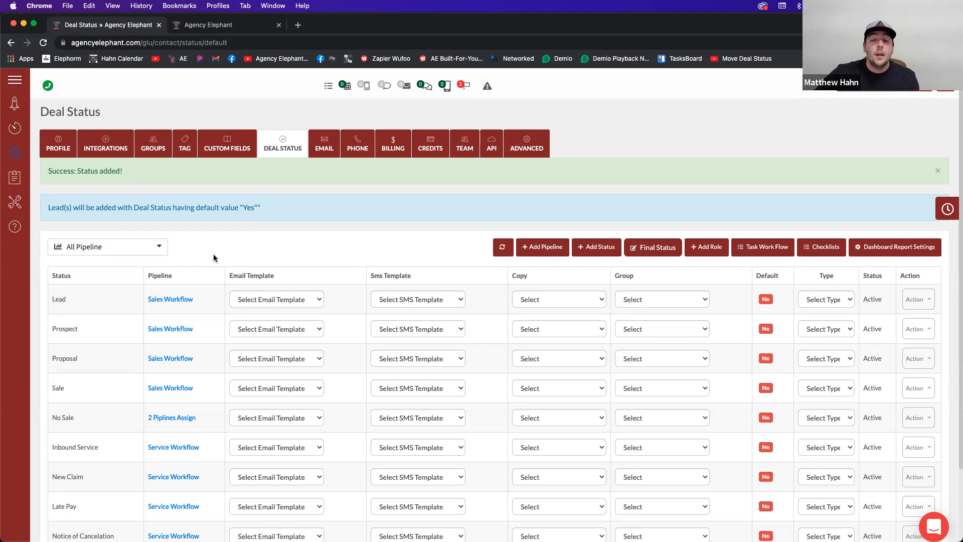
{"action": "left_click", "coordinate": [909, 307]}
{"action": "left_click", "coordinate": [880, 372]}
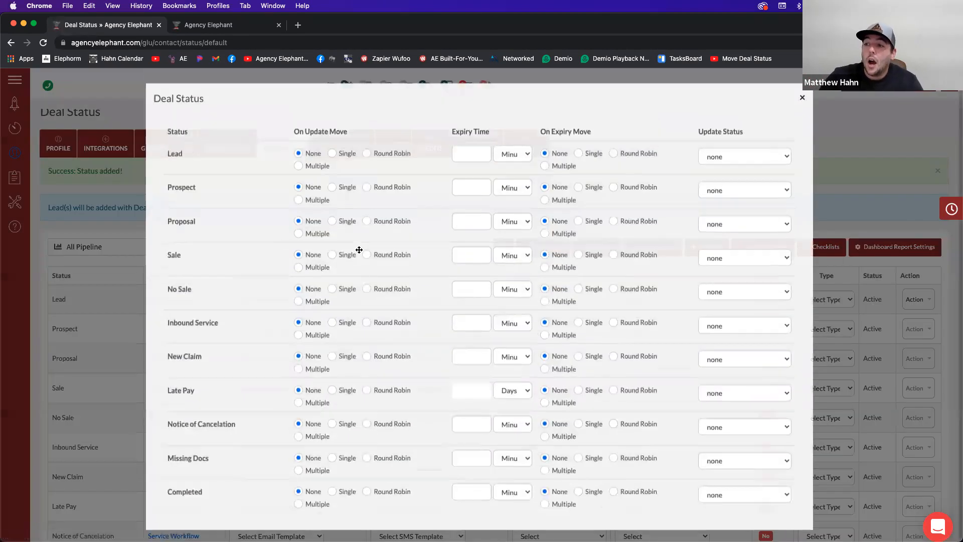
{"action": "left_click", "coordinate": [563, 200]}
{"action": "left_click", "coordinate": [547, 252]}
{"action": "left_click", "coordinate": [310, 305]}
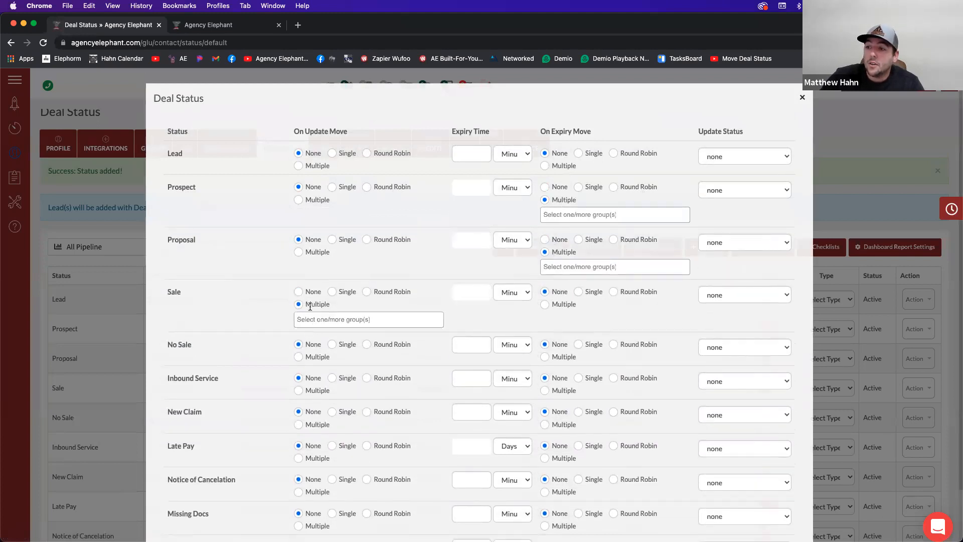
{"action": "left_click", "coordinate": [316, 358]}
- Search for "prospect n" among the groups for Prospect's expiry move, and clear the search
{"action": "left_click", "coordinate": [565, 214]}
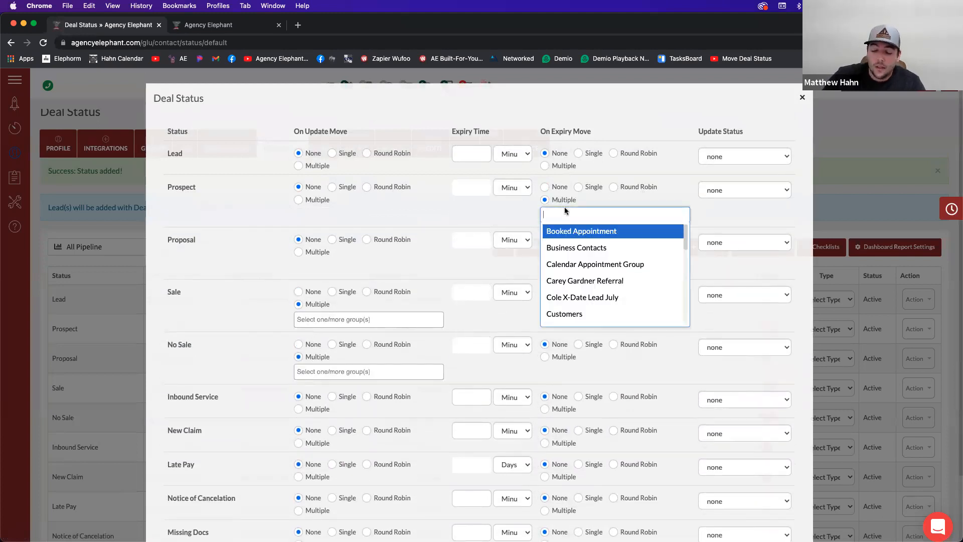
{"action": "type", "text": "prospect n"}
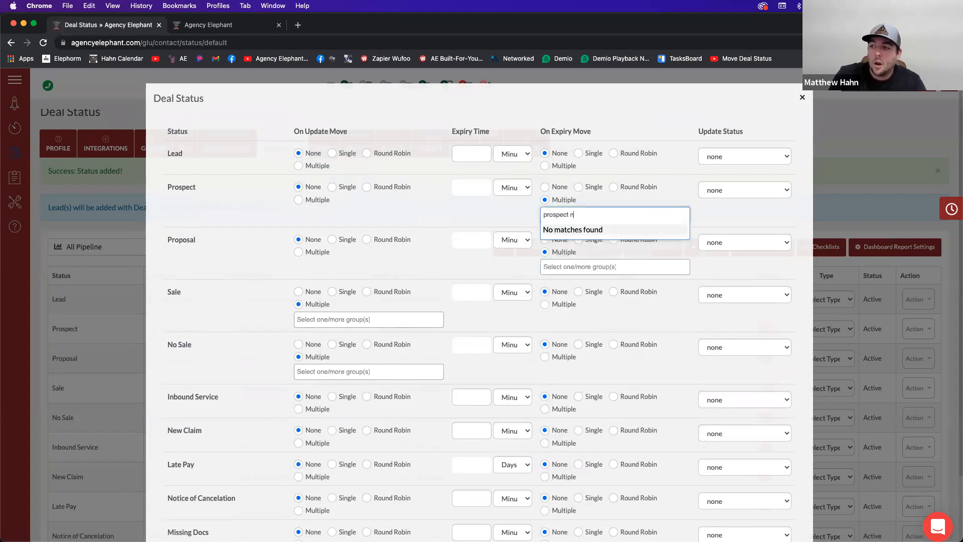
{"action": "key", "text": "ctrl+a"}
{"action": "key", "text": "BackSpace"}
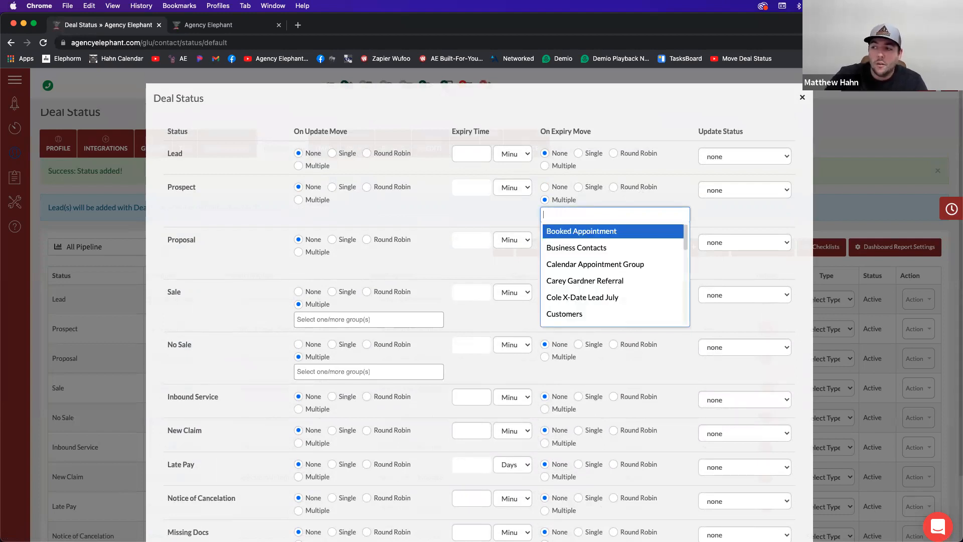
{"action": "left_click", "coordinate": [521, 202]}
{"action": "left_click", "coordinate": [573, 216]}
- Reset the Prospect and Proposal expiry moves and the Sale and No Sale update moves to None
{"action": "left_click", "coordinate": [552, 188]}
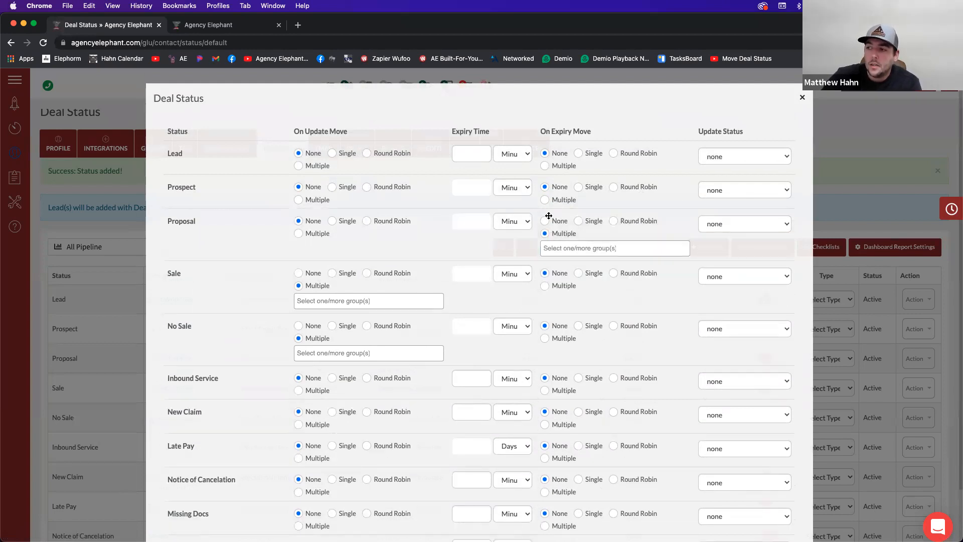
{"action": "left_click", "coordinate": [545, 222]}
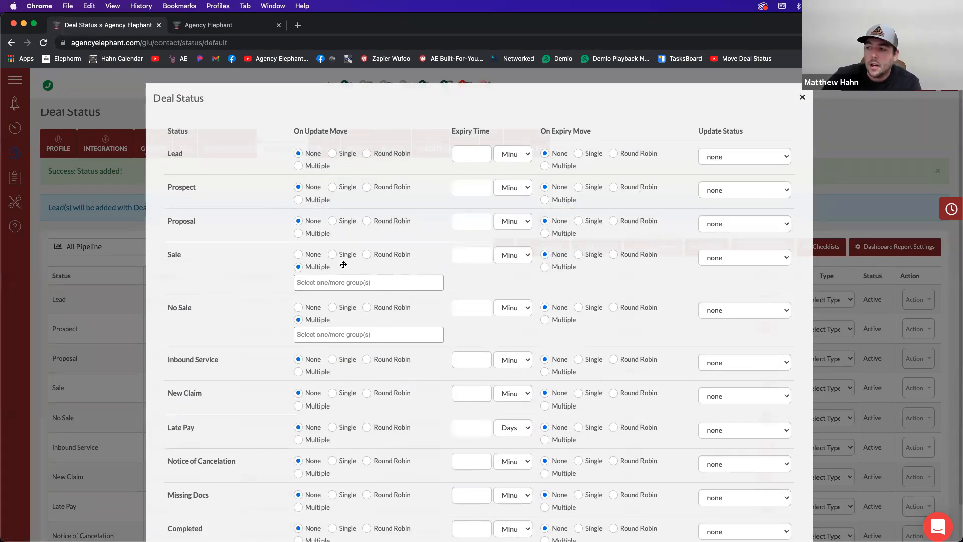
{"action": "left_click", "coordinate": [306, 257]}
{"action": "left_click", "coordinate": [306, 289]}
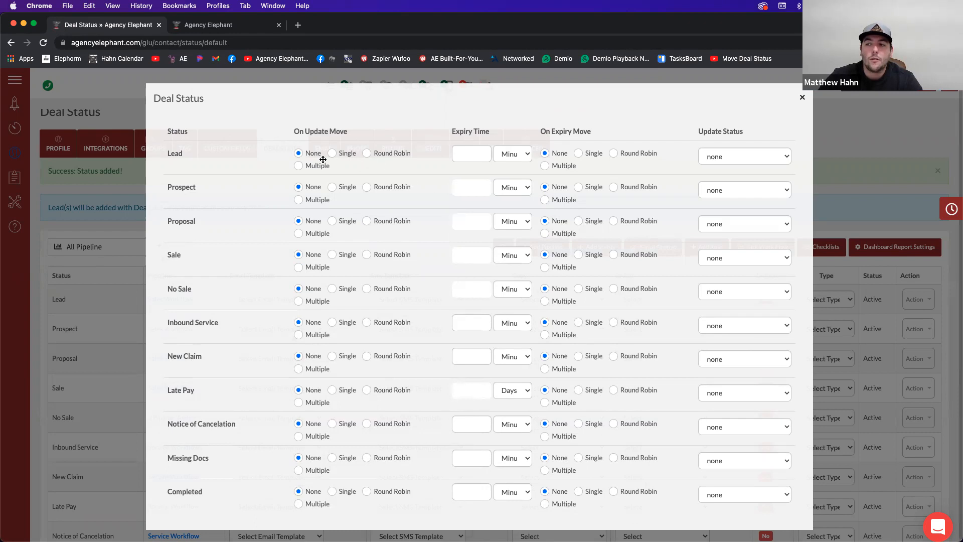
- Try Multiple for Lead's update and expiry moves, return both to None, and close the move settings
{"action": "left_click", "coordinate": [307, 165]}
{"action": "left_click", "coordinate": [299, 153]}
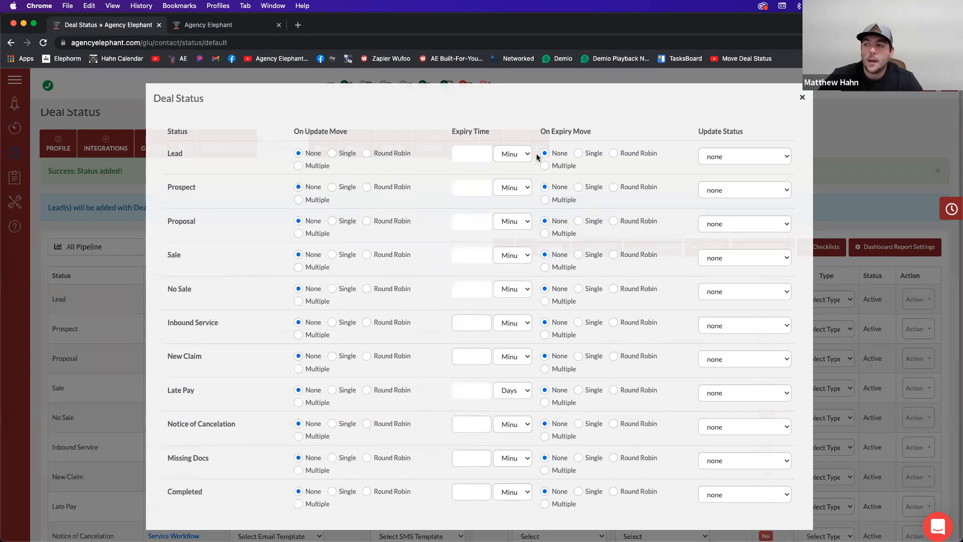
{"action": "left_click", "coordinate": [552, 166]}
{"action": "left_click", "coordinate": [559, 178]}
{"action": "double_click", "coordinate": [547, 154]}
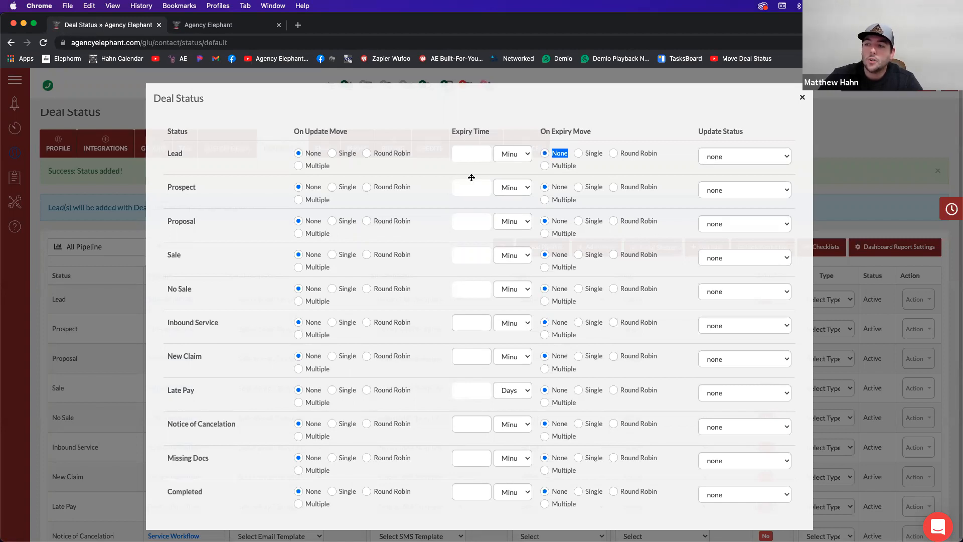
{"action": "left_click", "coordinate": [803, 97]}
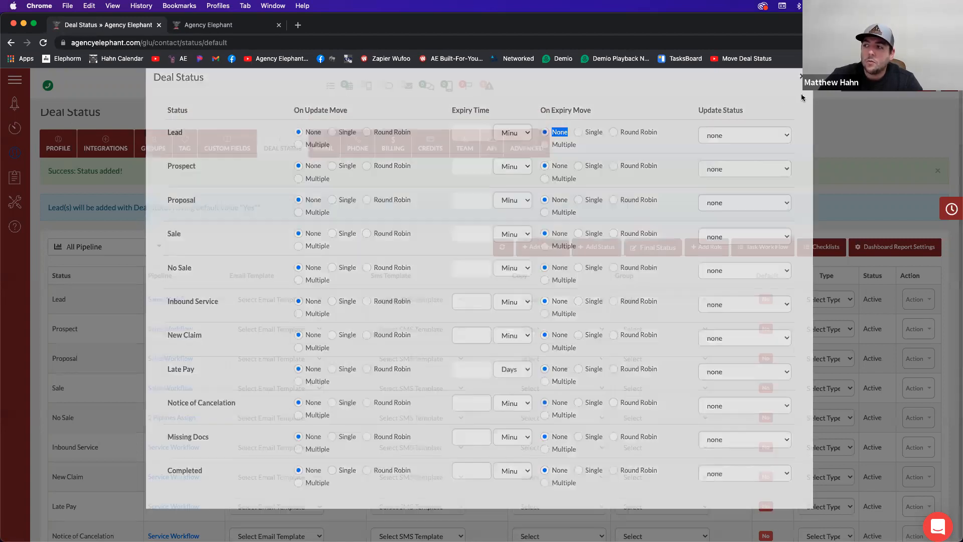
- Start a new lead on the lead board with the contact's name, email and phone number, and assign it to the Prospects group
{"action": "left_click", "coordinate": [206, 25]}
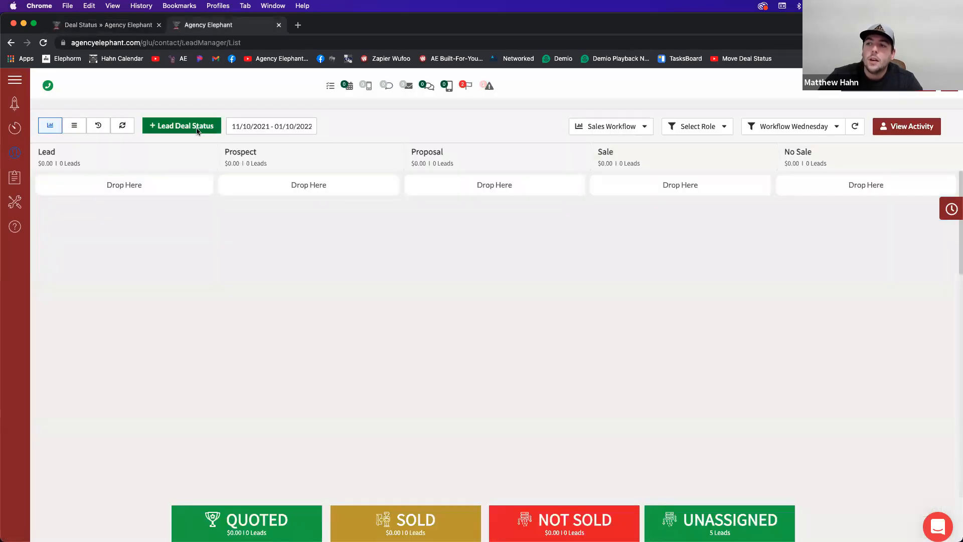
{"action": "left_click", "coordinate": [193, 129]}
{"action": "left_click", "coordinate": [345, 142]}
{"action": "left_click", "coordinate": [339, 203]}
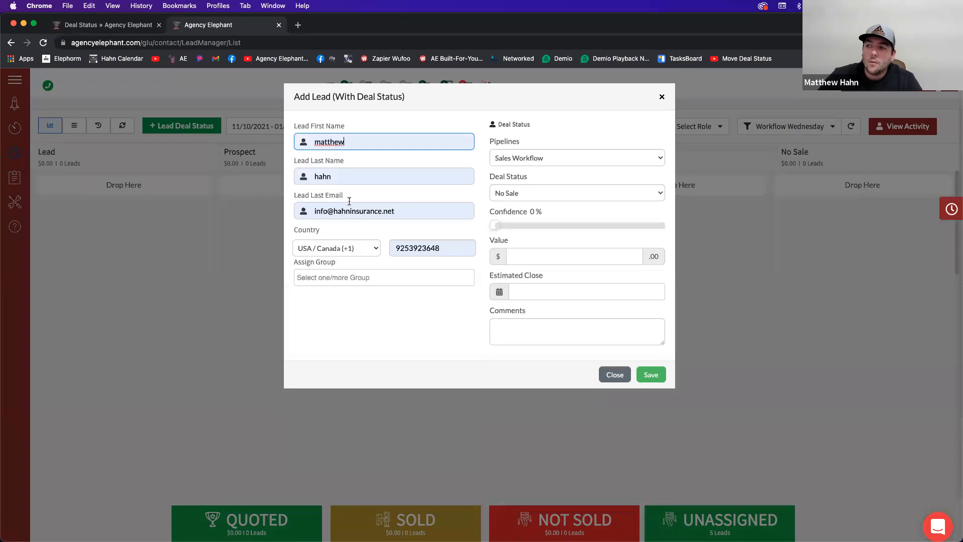
{"action": "left_click", "coordinate": [391, 273]}
{"action": "type", "text": "pros"}
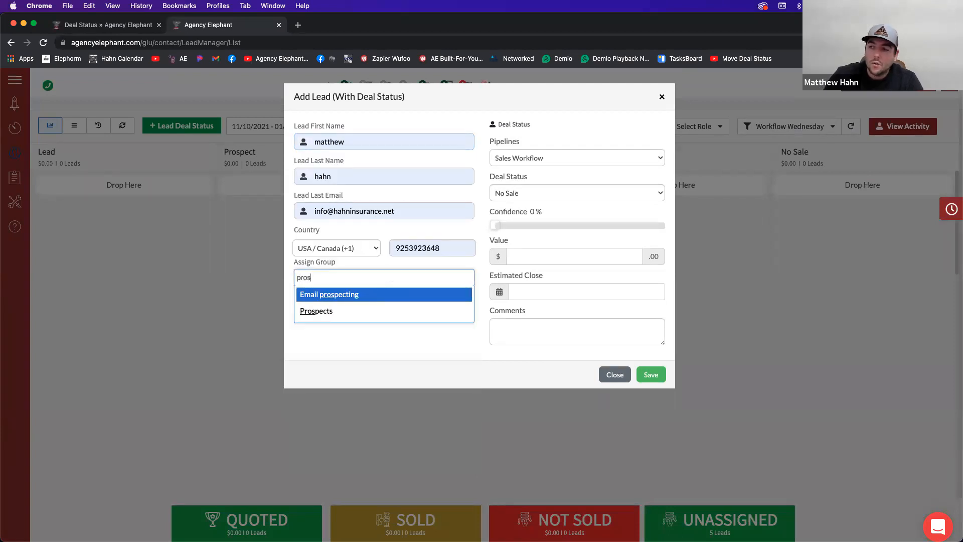
{"action": "left_click", "coordinate": [363, 309]}
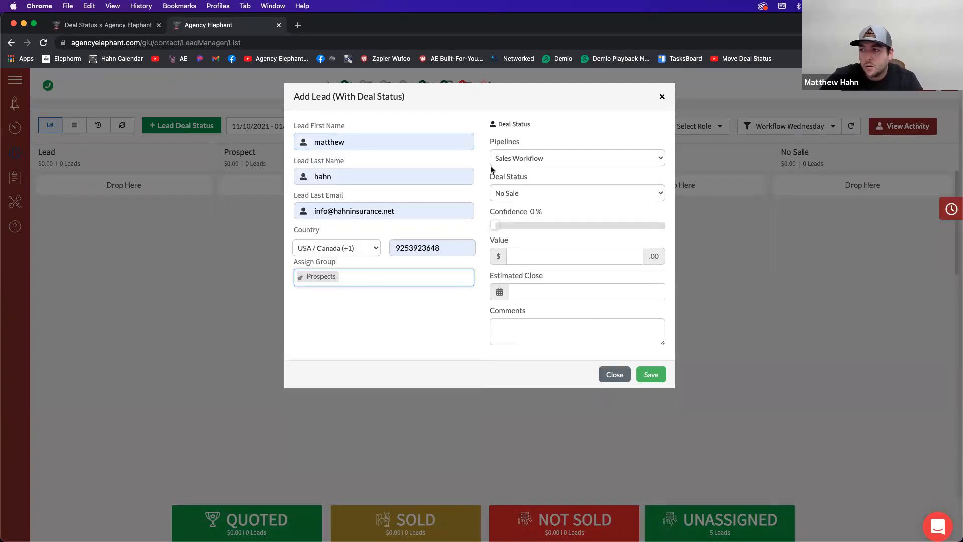
- Set the new lead's deal status to Lead in the Sales Workflow pipeline and save it
{"action": "left_click", "coordinate": [509, 193]}
{"action": "left_click", "coordinate": [505, 239]}
{"action": "left_click", "coordinate": [650, 369]}
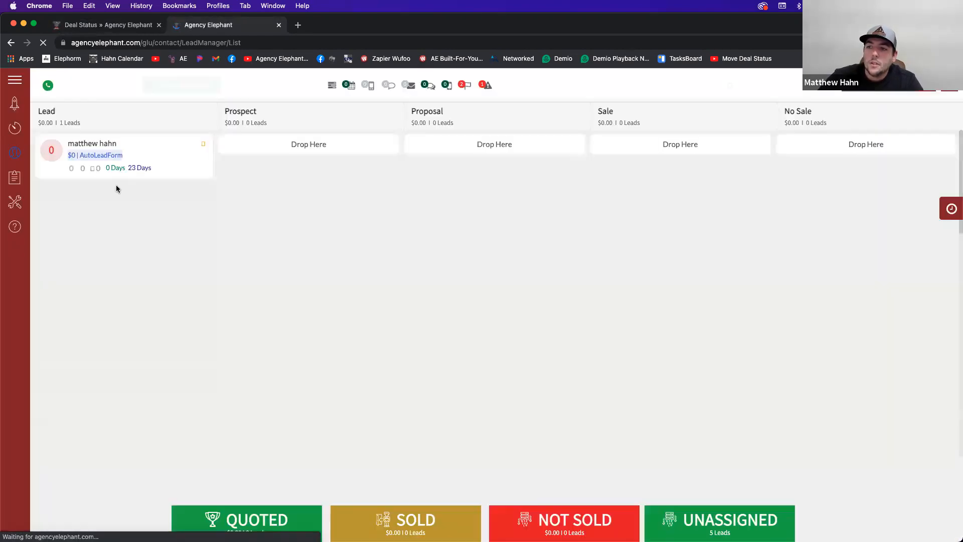
- Move the new lead's card from Lead to Sale, and move it back to Lead
{"action": "left_click_drag", "start_coordinate": [124, 185], "coordinate": [672, 181]}
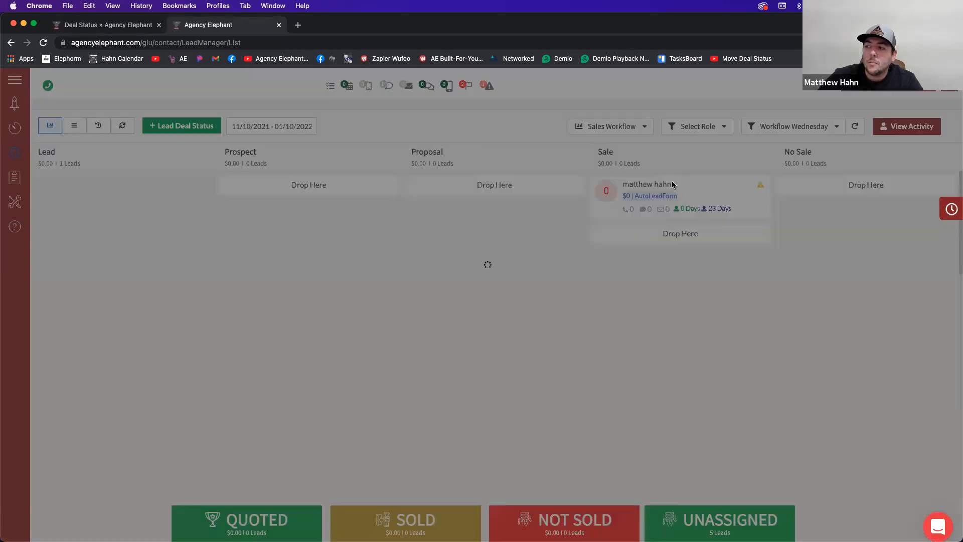
{"action": "left_click", "coordinate": [287, 387]}
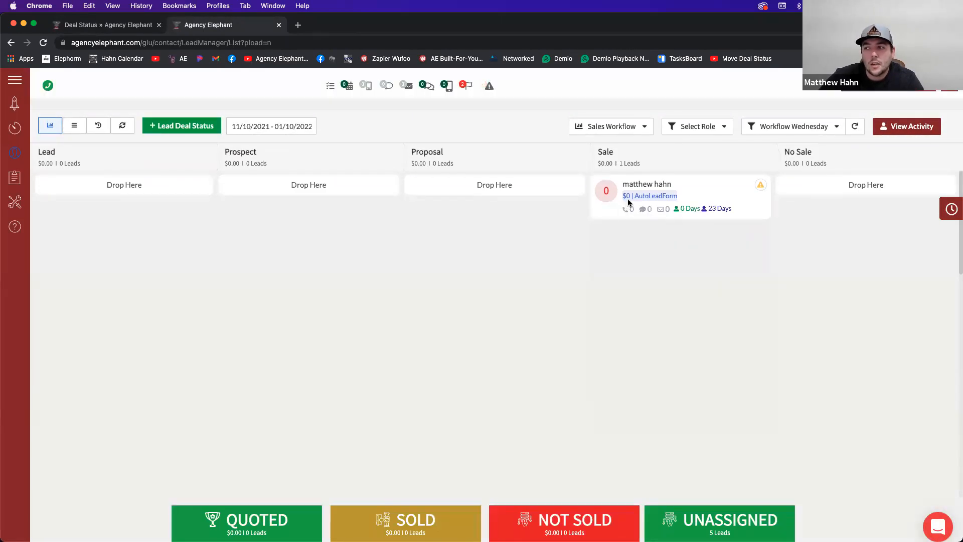
{"action": "left_click_drag", "start_coordinate": [642, 187], "coordinate": [151, 196]}
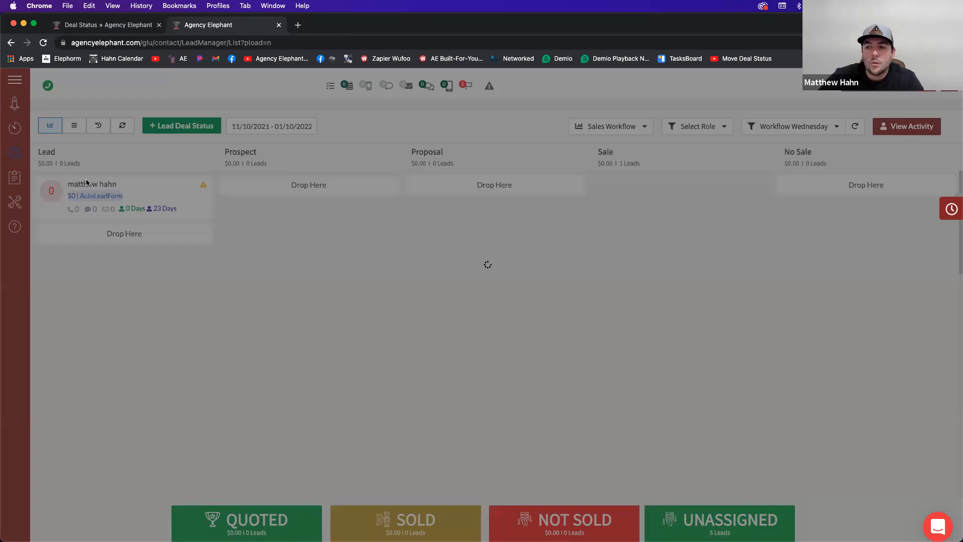
{"action": "left_click", "coordinate": [314, 386]}
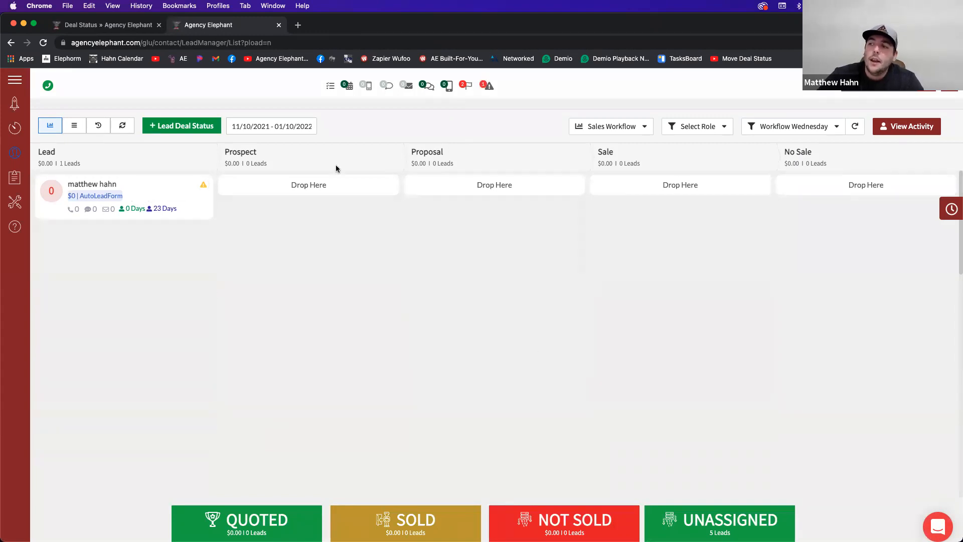
- Open the RVM voice drips list from the tools page
{"action": "left_click", "coordinate": [123, 27]}
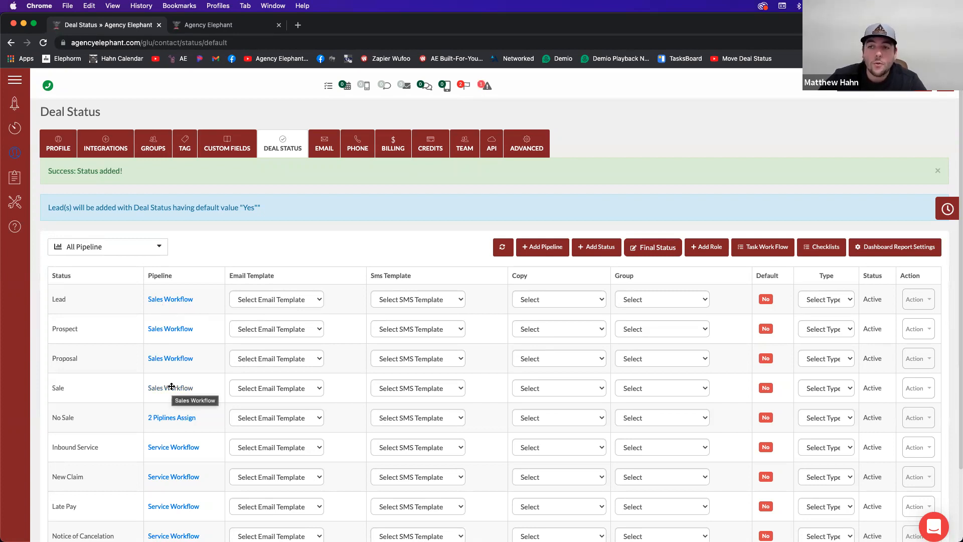
{"action": "left_click", "coordinate": [19, 202]}
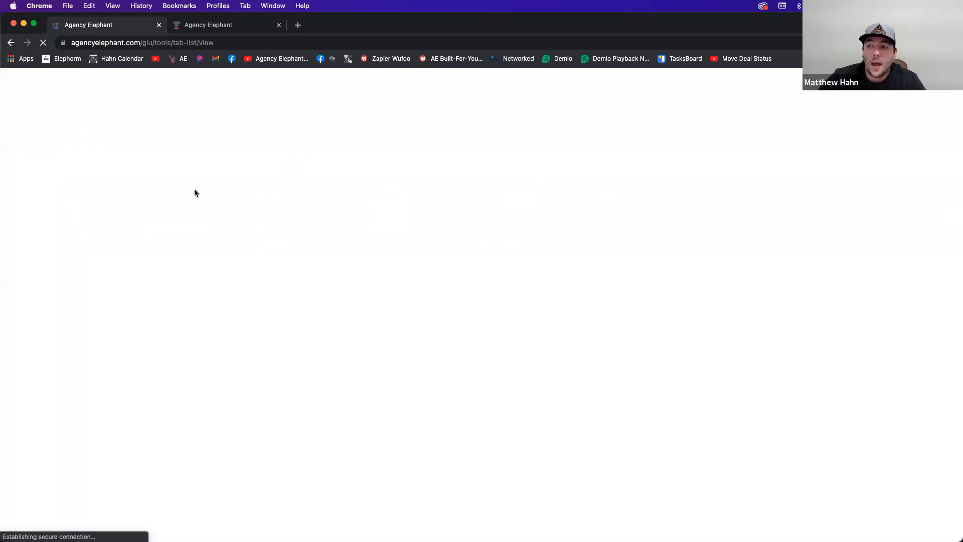
{"action": "left_click", "coordinate": [401, 136]}
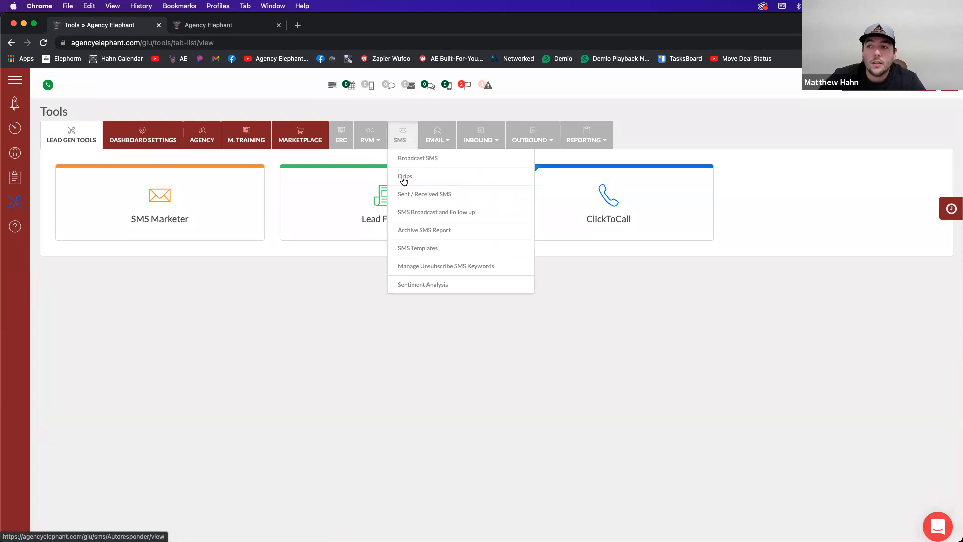
{"action": "left_click_drag", "start_coordinate": [404, 181], "coordinate": [401, 142]}
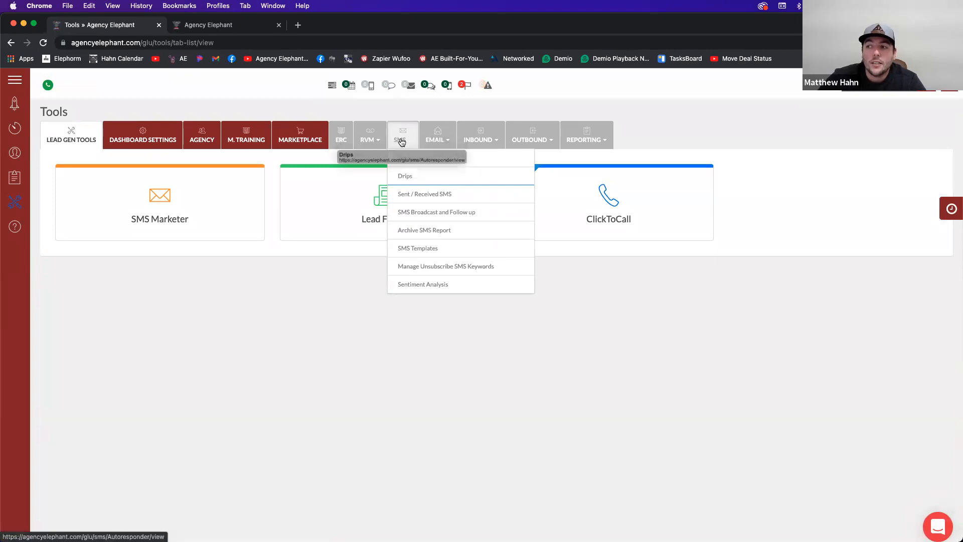
{"action": "left_click", "coordinate": [374, 143]}
{"action": "left_click", "coordinate": [376, 178]}
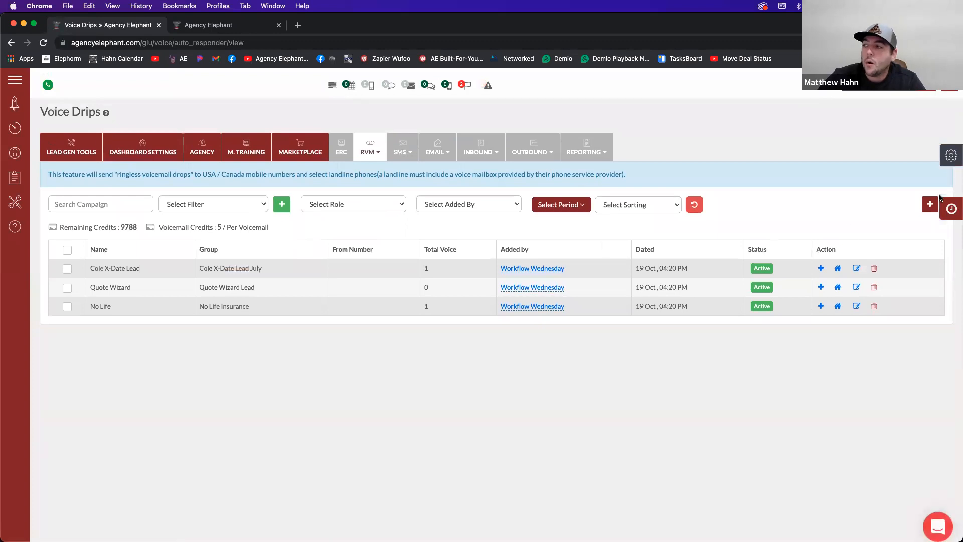
- Add a new voice drip and name it Onboarding
{"action": "left_click", "coordinate": [930, 204]}
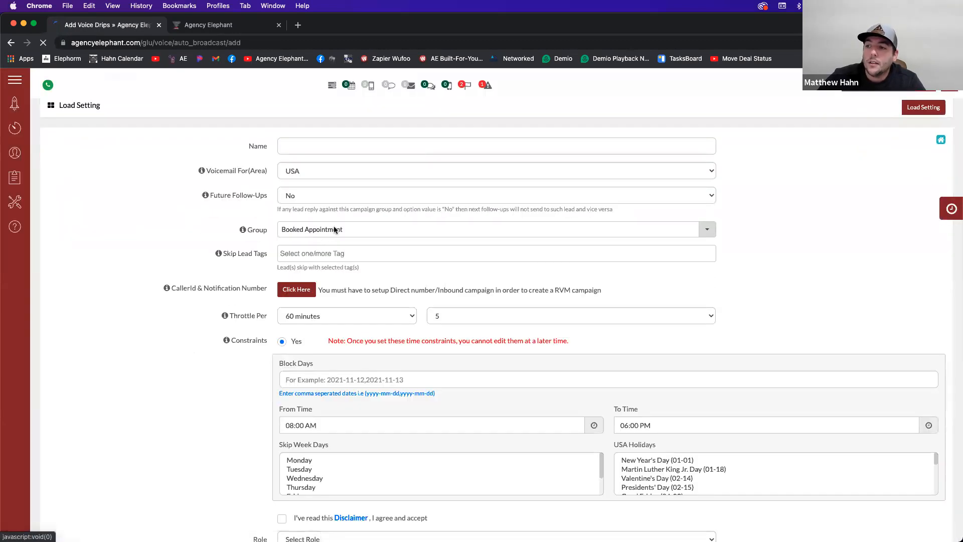
{"action": "left_click", "coordinate": [338, 188]}
{"action": "type", "text": "Onboarding"}
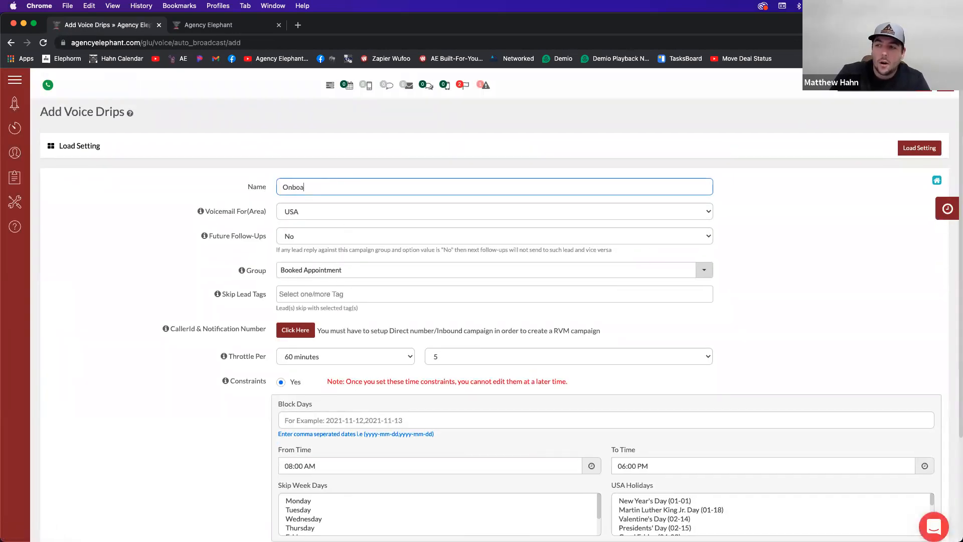
- Go from the drip's caller ID setup to the account's phone numbers and unlock the existing number
{"action": "left_click", "coordinate": [300, 330]}
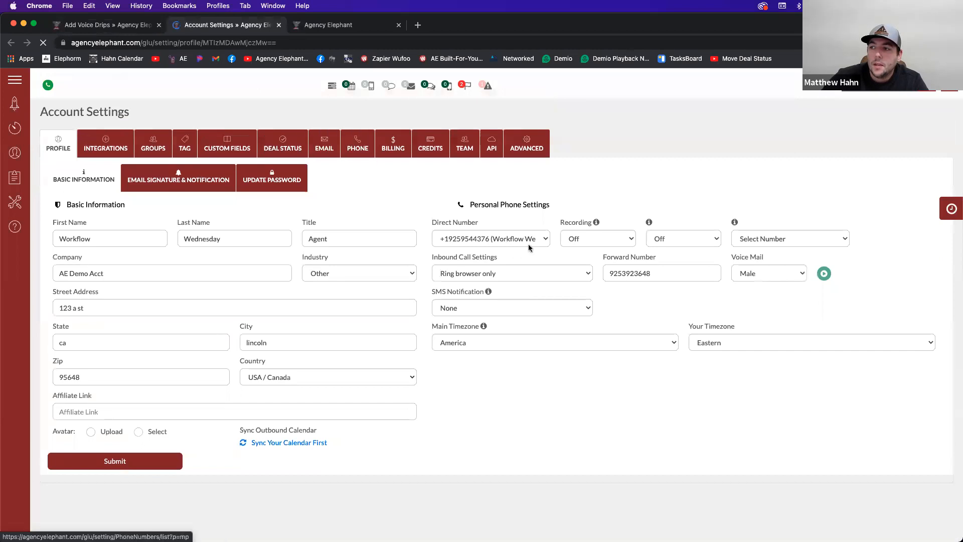
{"action": "left_click", "coordinate": [355, 146]}
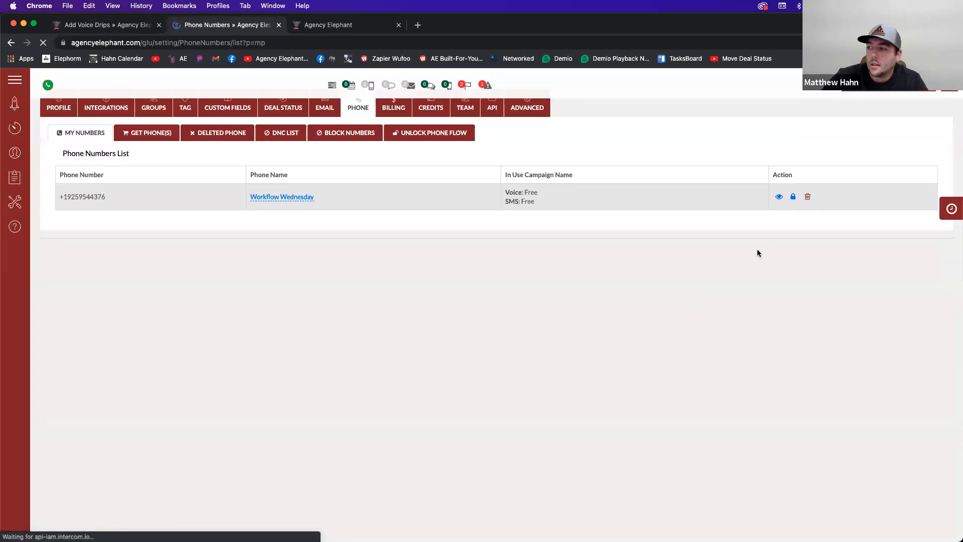
{"action": "left_click", "coordinate": [790, 239]}
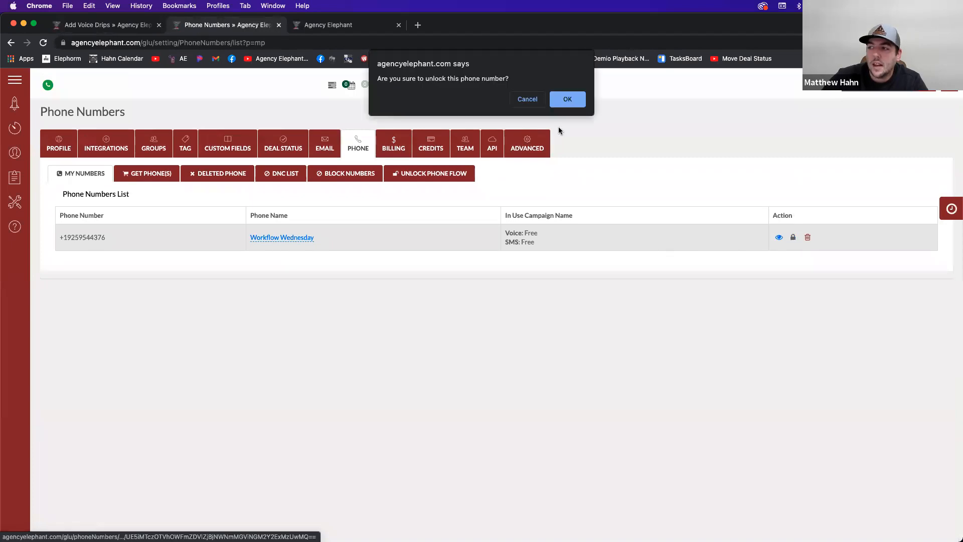
{"action": "left_click", "coordinate": [565, 98]}
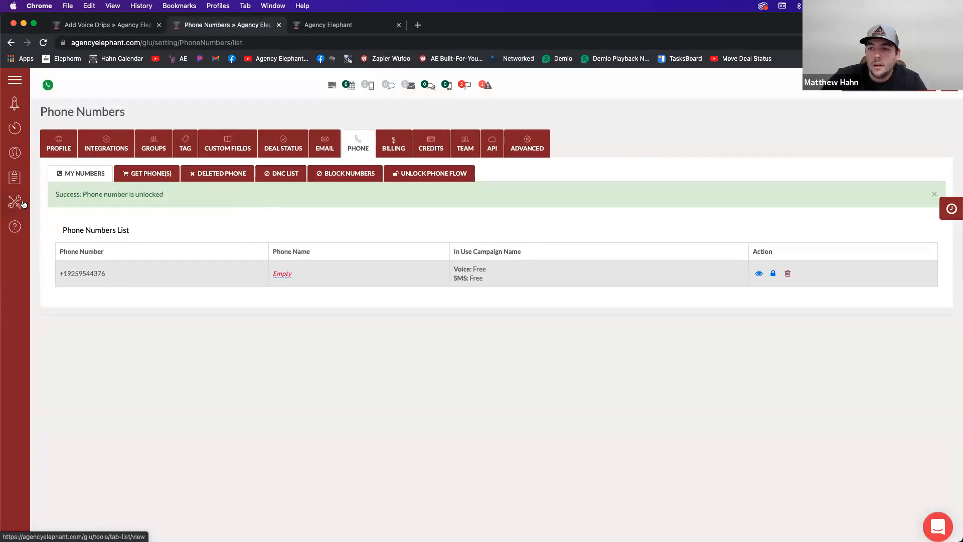
- Return to the RVM voice drips list from the tools page and start another new voice drip
{"action": "left_click", "coordinate": [23, 204]}
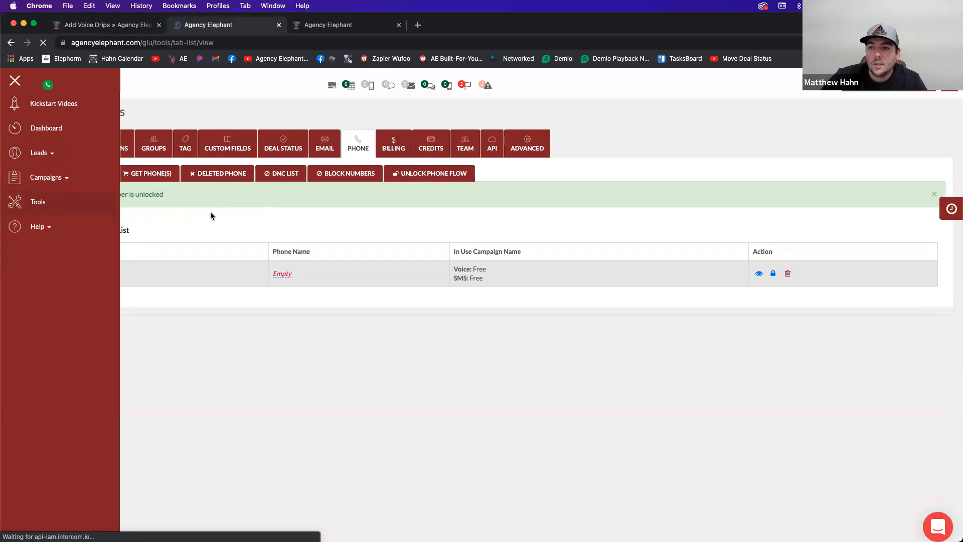
{"action": "left_click", "coordinate": [401, 139]}
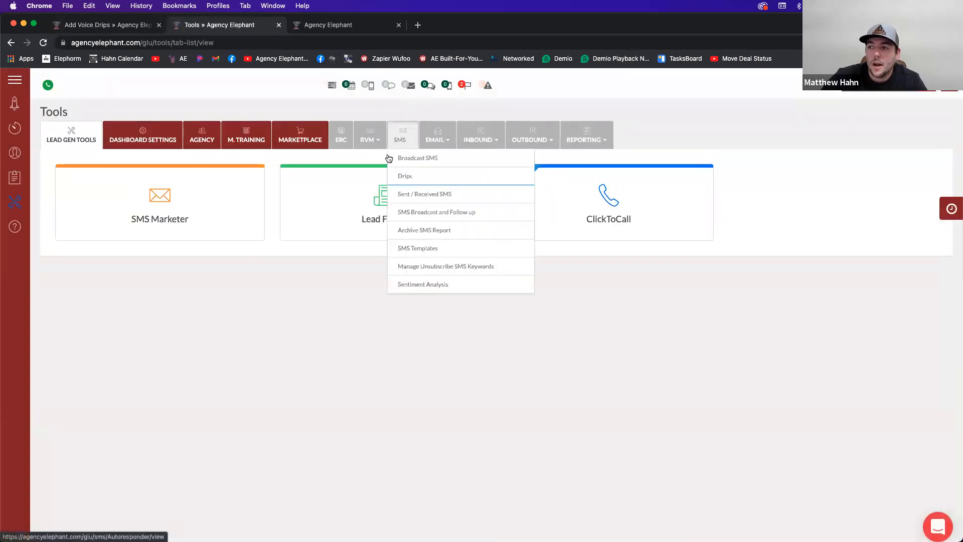
{"action": "left_click", "coordinate": [370, 139]}
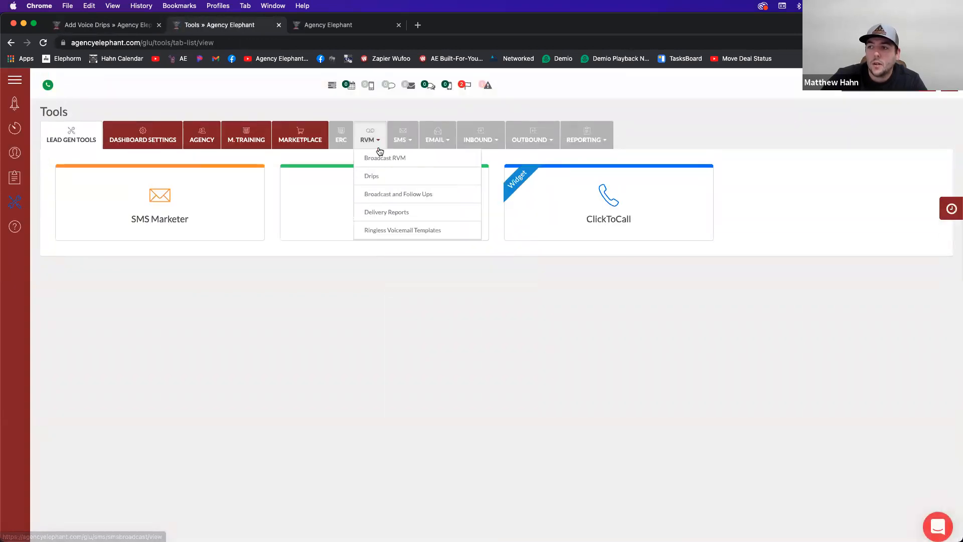
{"action": "left_click", "coordinate": [372, 177]}
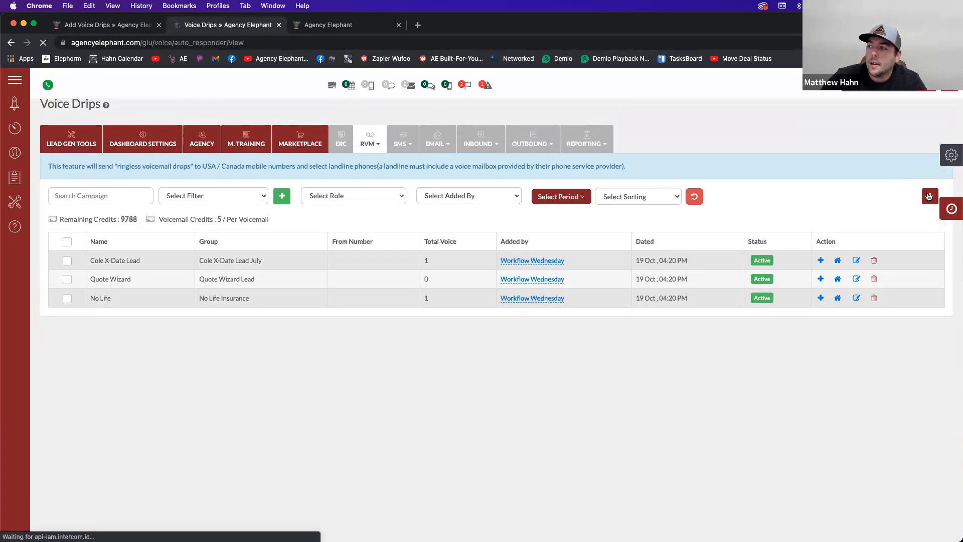
{"action": "left_click", "coordinate": [927, 203]}
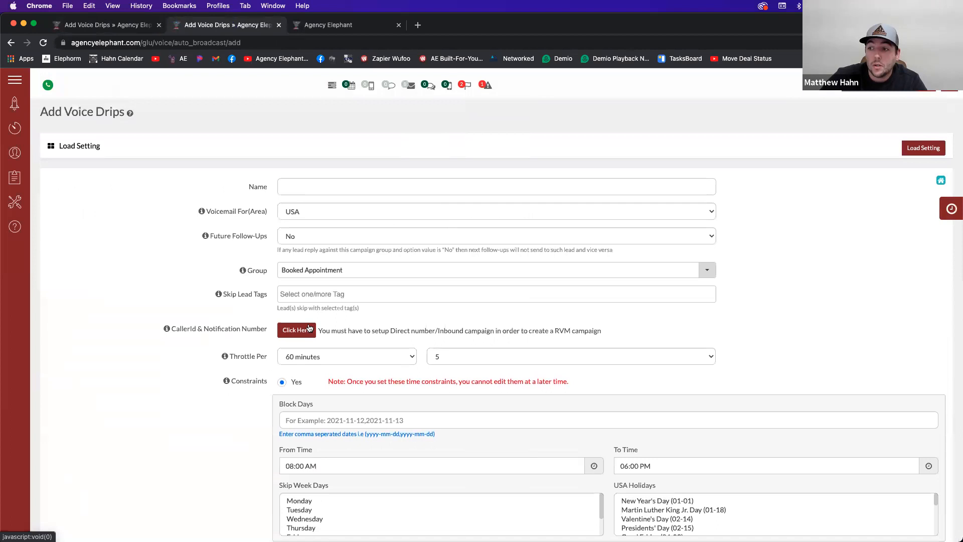
- Search the account's purchasable United States phone numbers for area code 925 and purchase the first one listed
{"action": "left_click", "coordinate": [300, 333]}
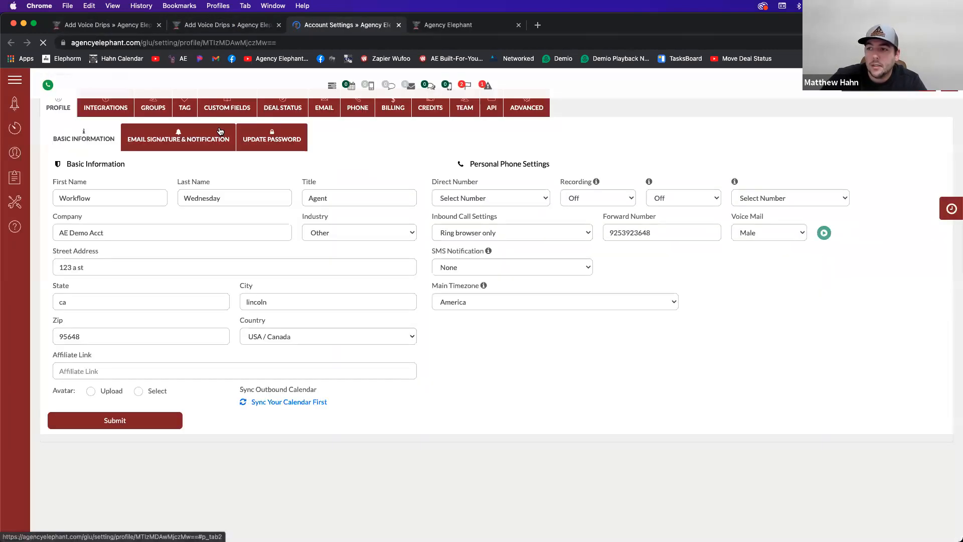
{"action": "left_click", "coordinate": [350, 150]}
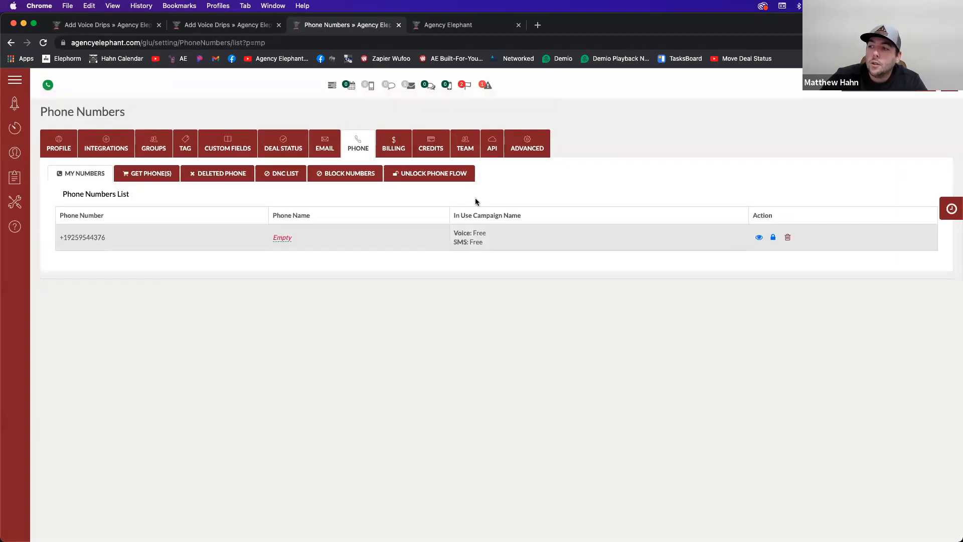
{"action": "left_click", "coordinate": [154, 178]}
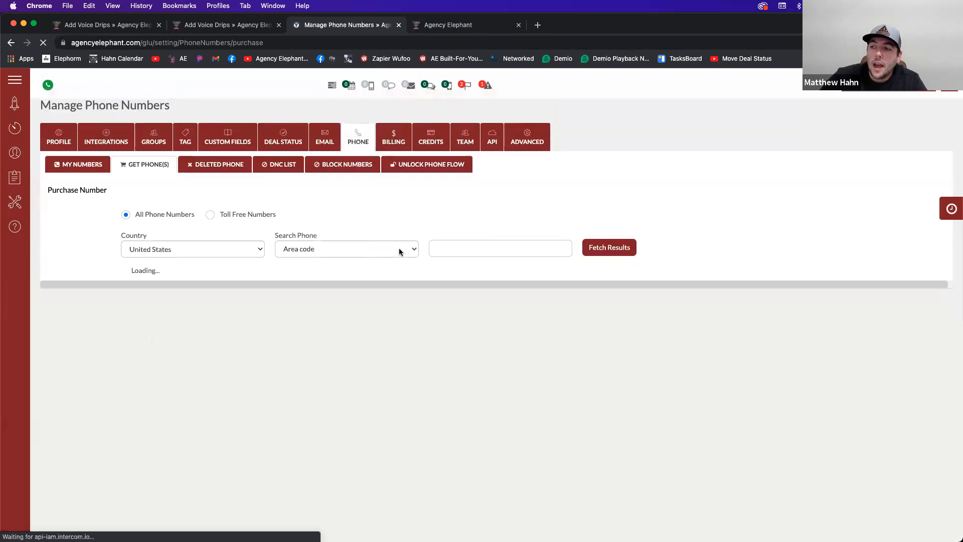
{"action": "left_click", "coordinate": [432, 255]}
{"action": "type", "text": "92"}
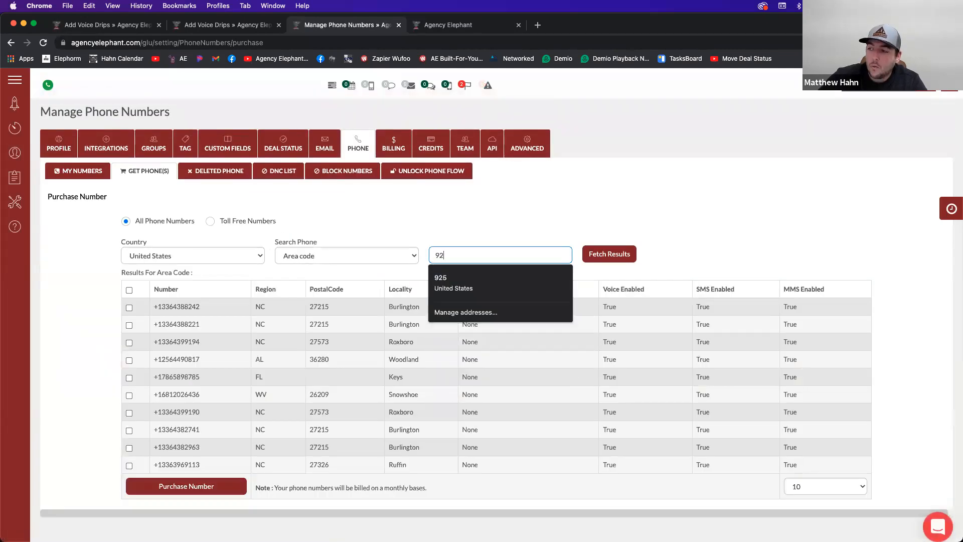
{"action": "type", "text": "5"}
{"action": "left_click", "coordinate": [604, 253]}
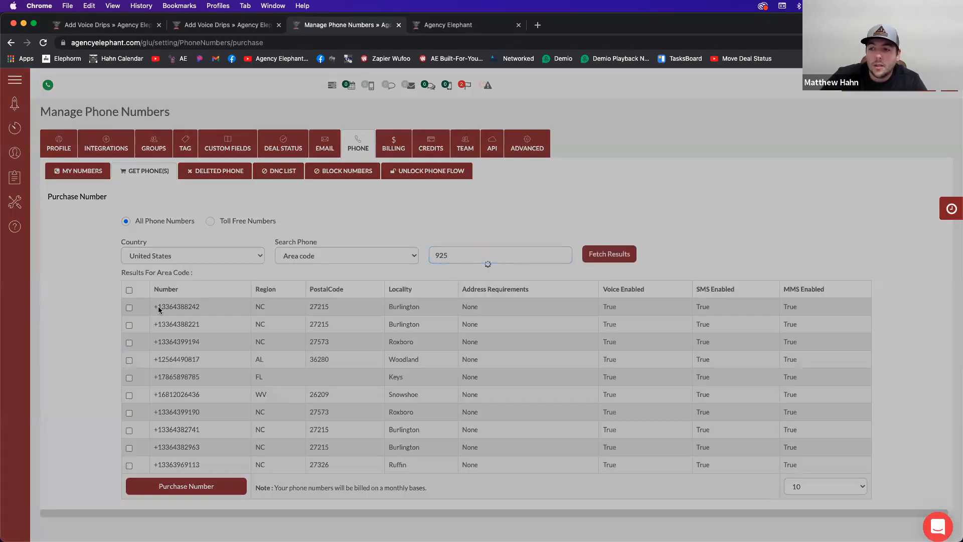
{"action": "left_click", "coordinate": [129, 307]}
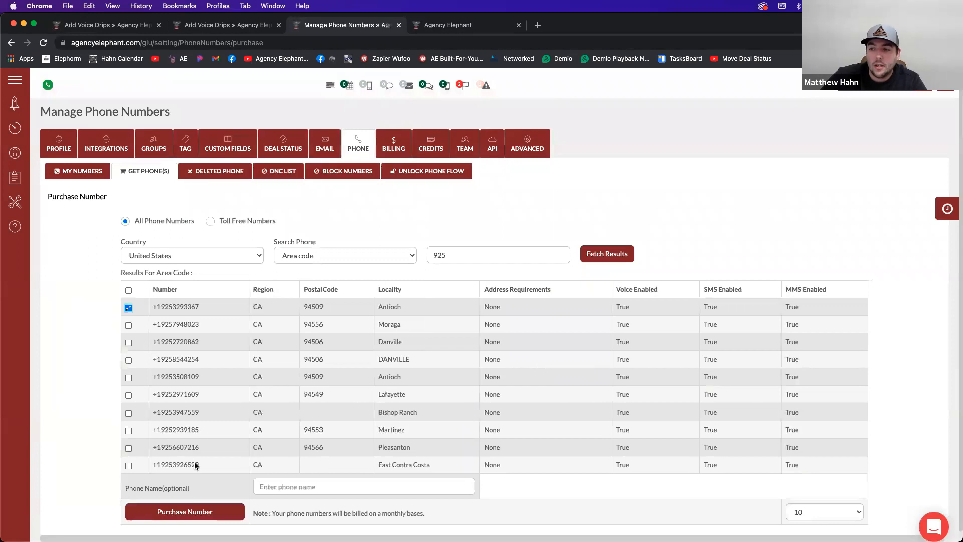
{"action": "left_click", "coordinate": [185, 512]}
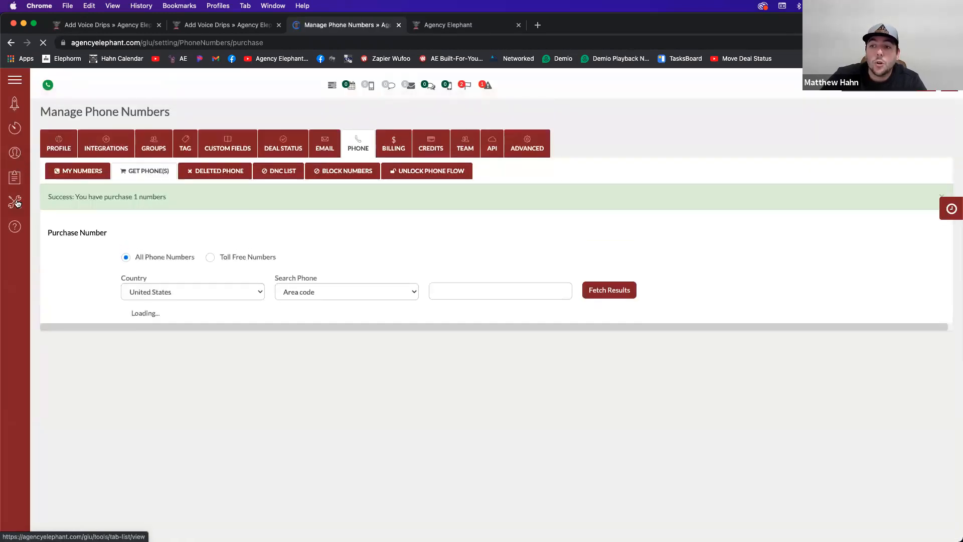
- Go back to the RVM drips from the tools page and open a blank voice drip form
{"action": "left_click", "coordinate": [22, 202]}
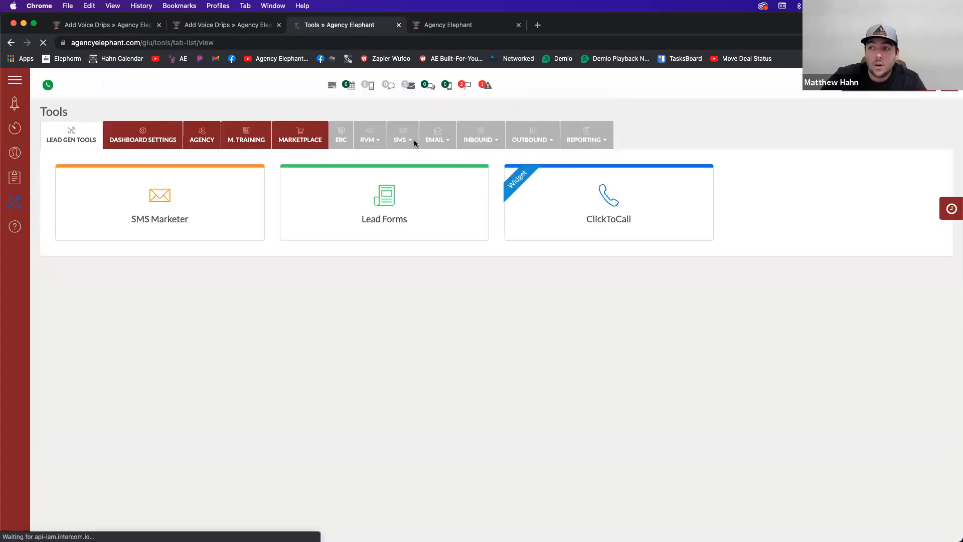
{"action": "left_click", "coordinate": [412, 144]}
{"action": "left_click", "coordinate": [373, 145]}
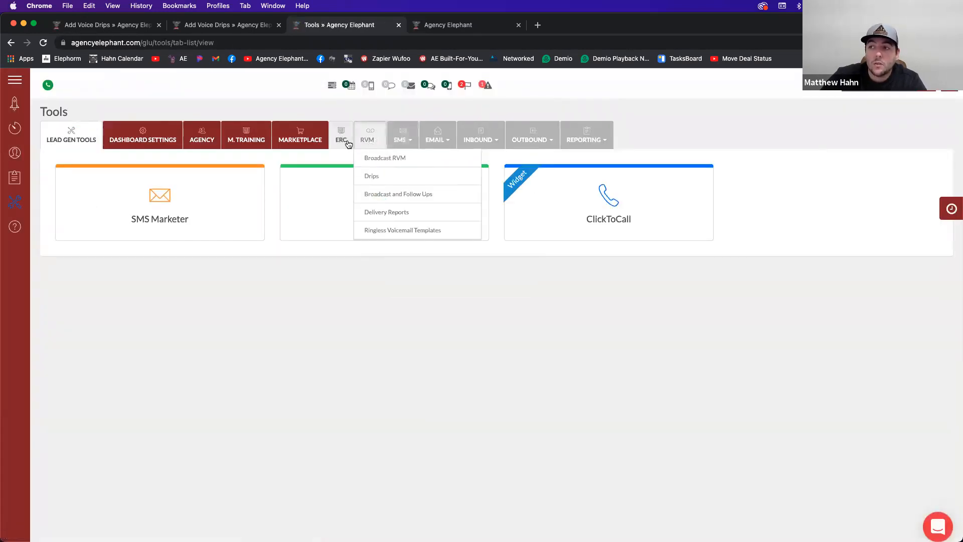
{"action": "left_click", "coordinate": [378, 176]}
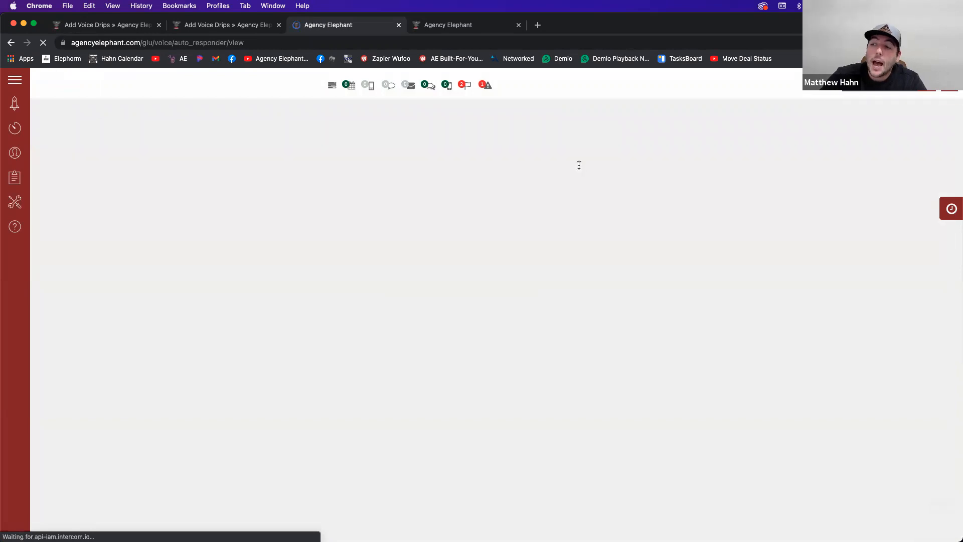
{"action": "left_click", "coordinate": [931, 187]}
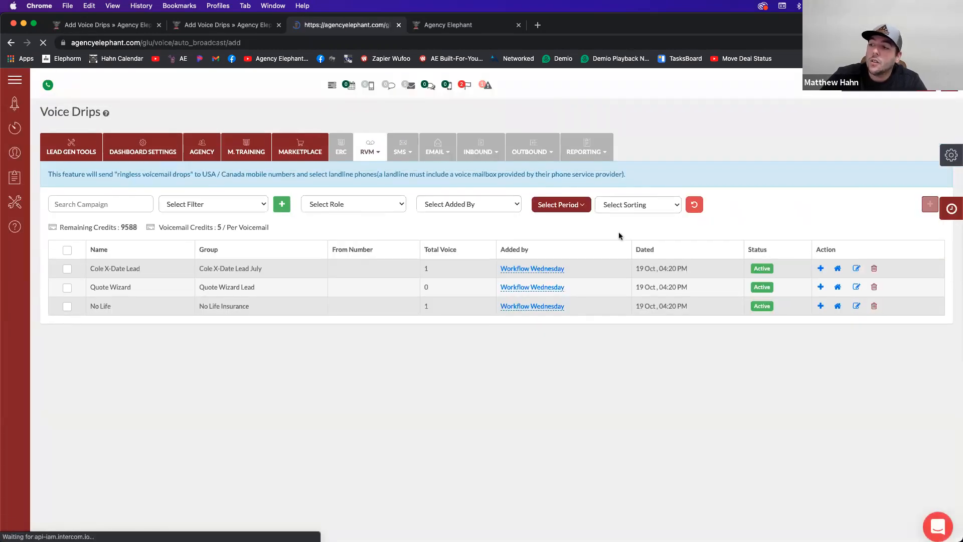
- Assign the unlocked phone number as the direct number in the account's profile settings and save the profile
{"action": "left_click", "coordinate": [300, 329]}
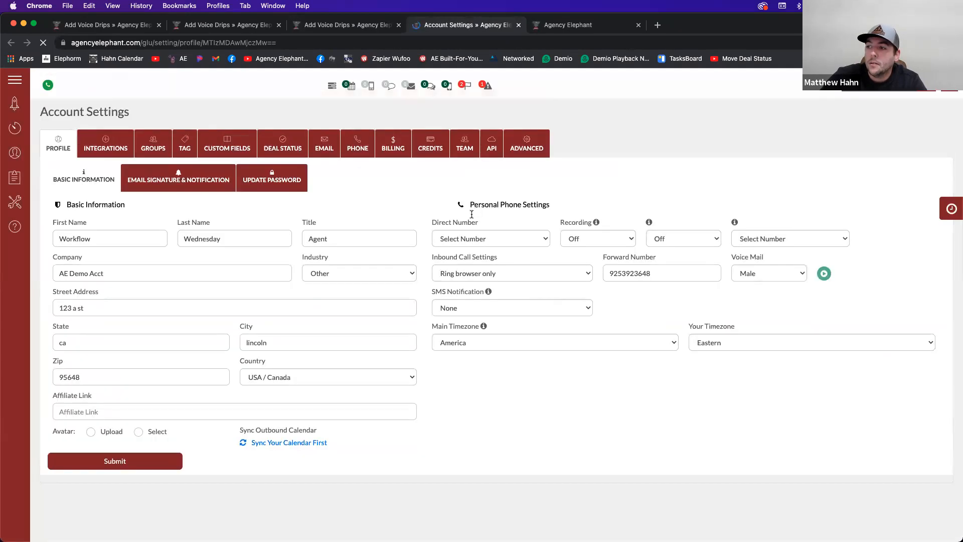
{"action": "left_click", "coordinate": [466, 245]}
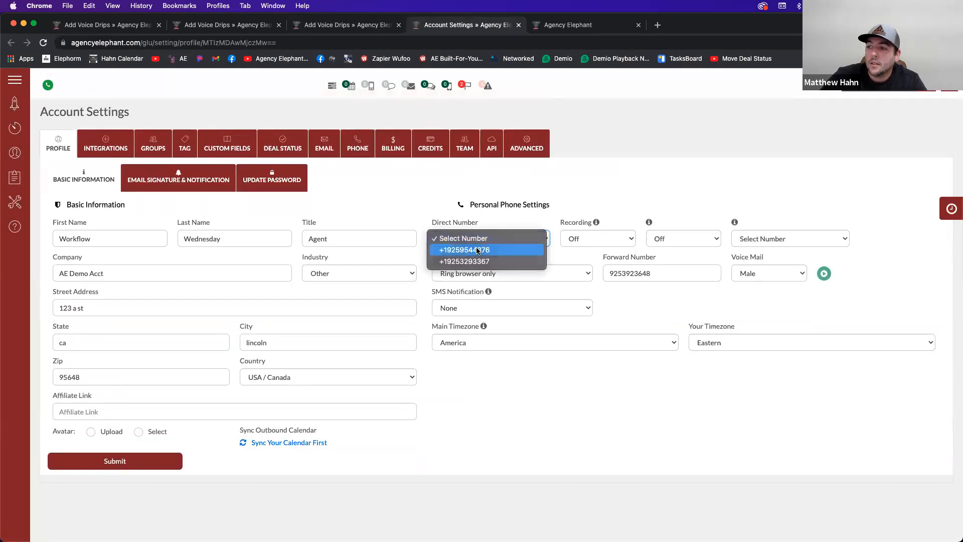
{"action": "left_click", "coordinate": [466, 249]}
{"action": "left_click", "coordinate": [115, 460]}
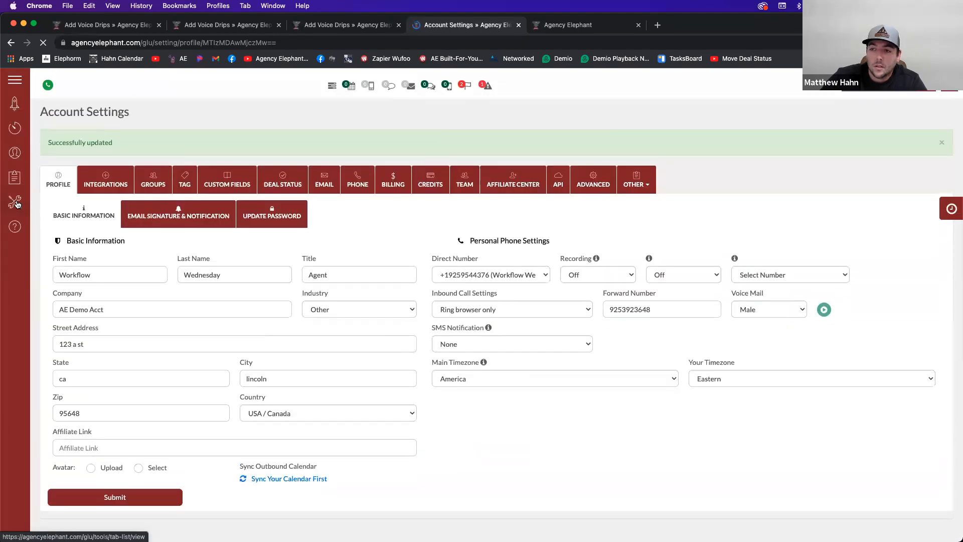
- Reopen the RVM voice drips list and start a new voice drip to check its caller ID setting
{"action": "left_click", "coordinate": [15, 202]}
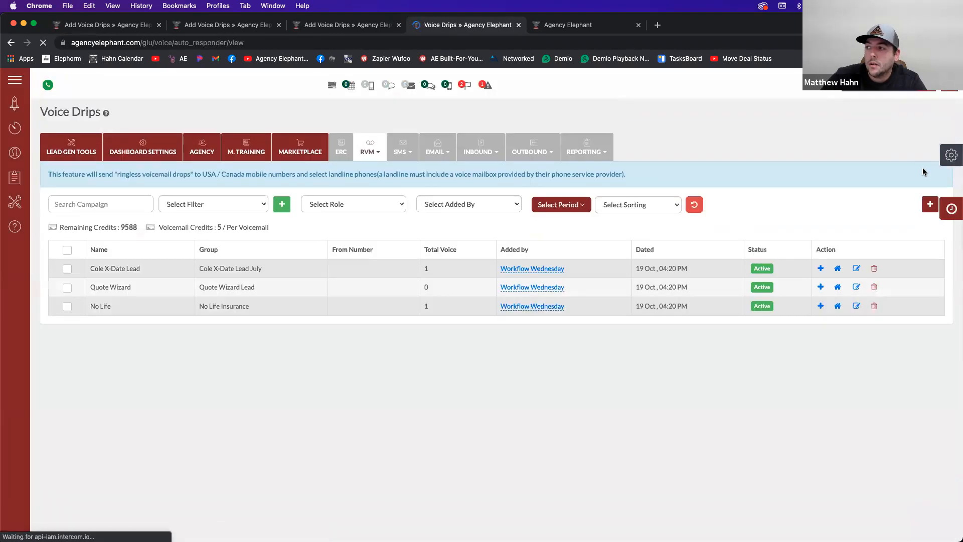
{"action": "left_click", "coordinate": [930, 205]}
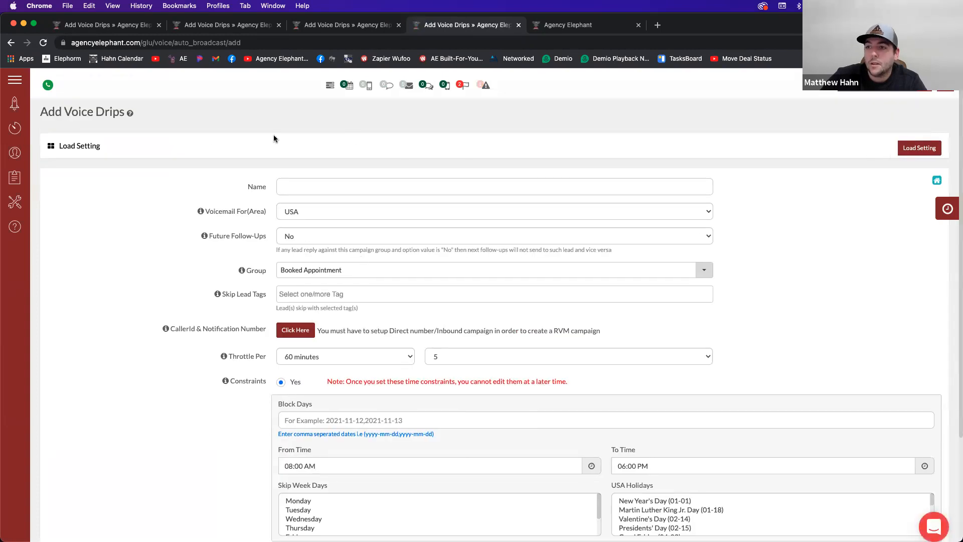
- Open the SMS drips list from the tools page, add a new SMS drip and name it Onboarding
{"action": "left_click", "coordinate": [18, 205]}
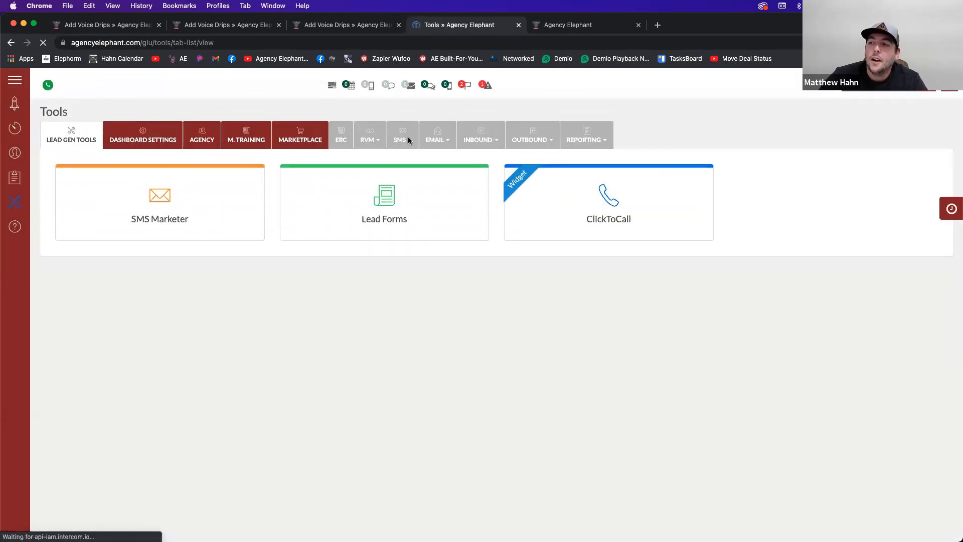
{"action": "left_click", "coordinate": [400, 135]}
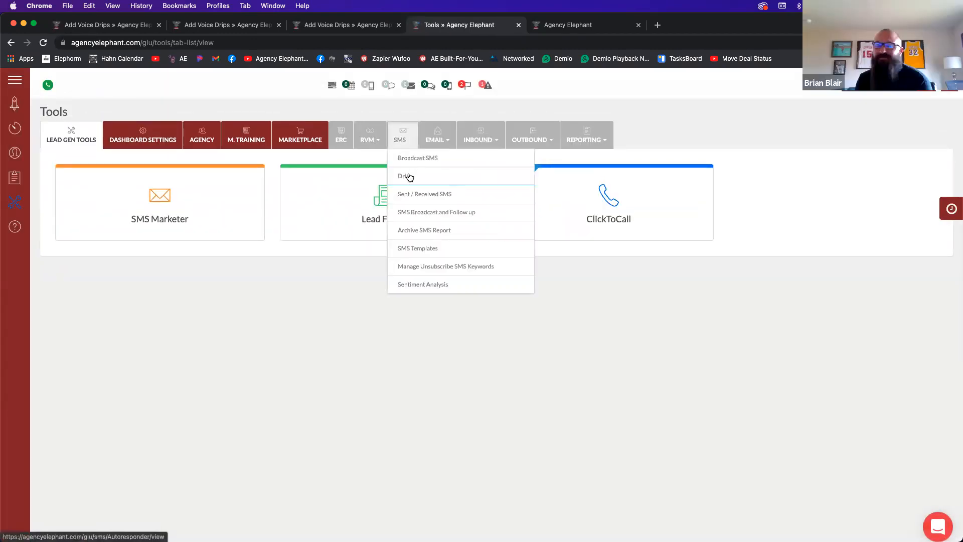
{"action": "left_click", "coordinate": [409, 176]}
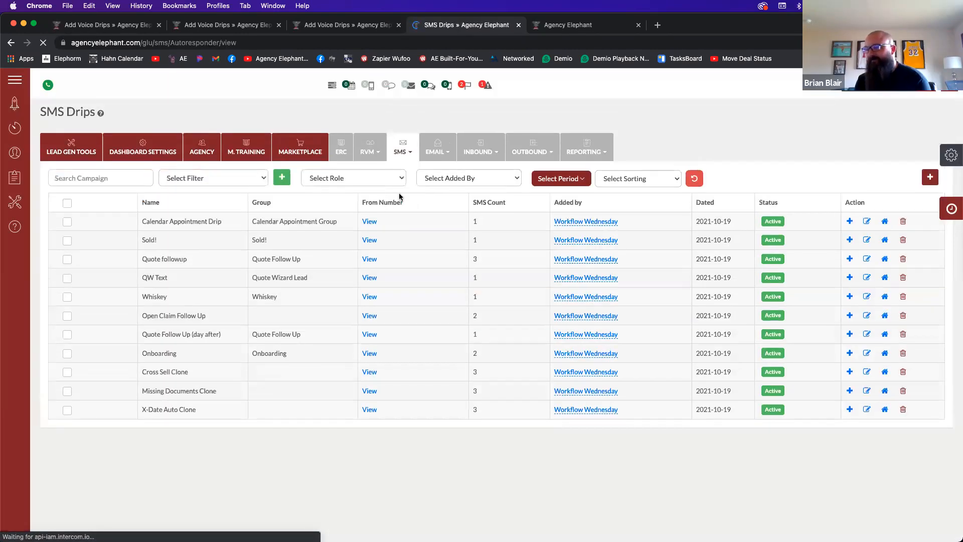
{"action": "left_click", "coordinate": [930, 179]}
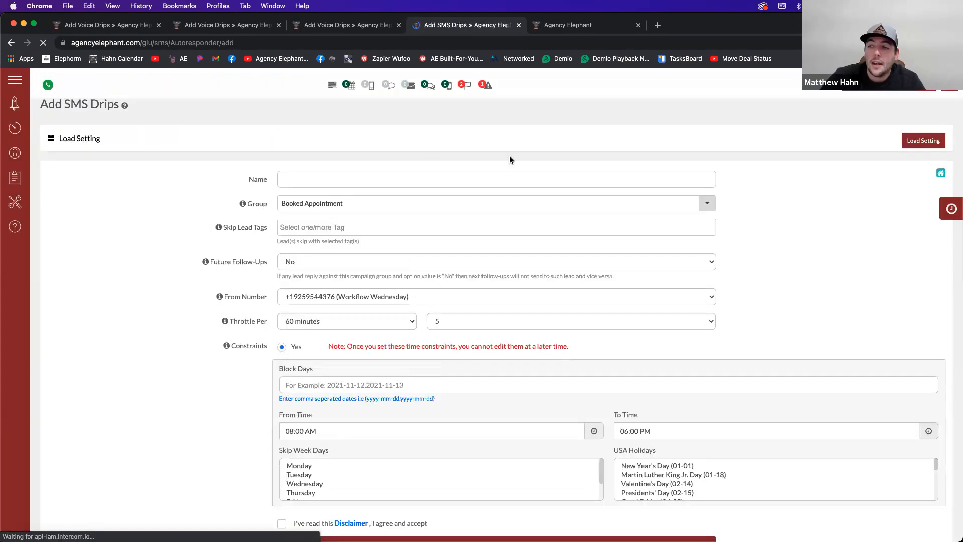
{"action": "left_click", "coordinate": [348, 187]}
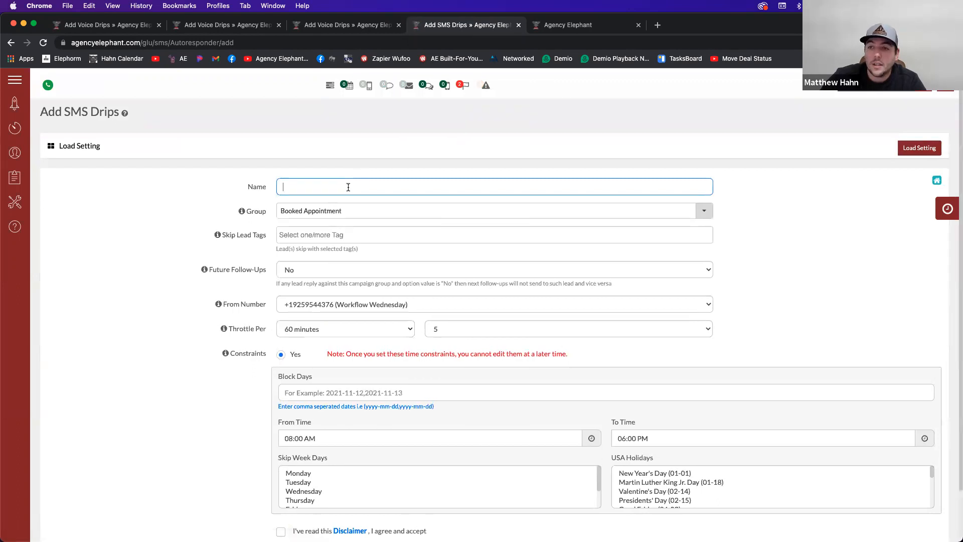
{"action": "type", "text": "Onboarding"}
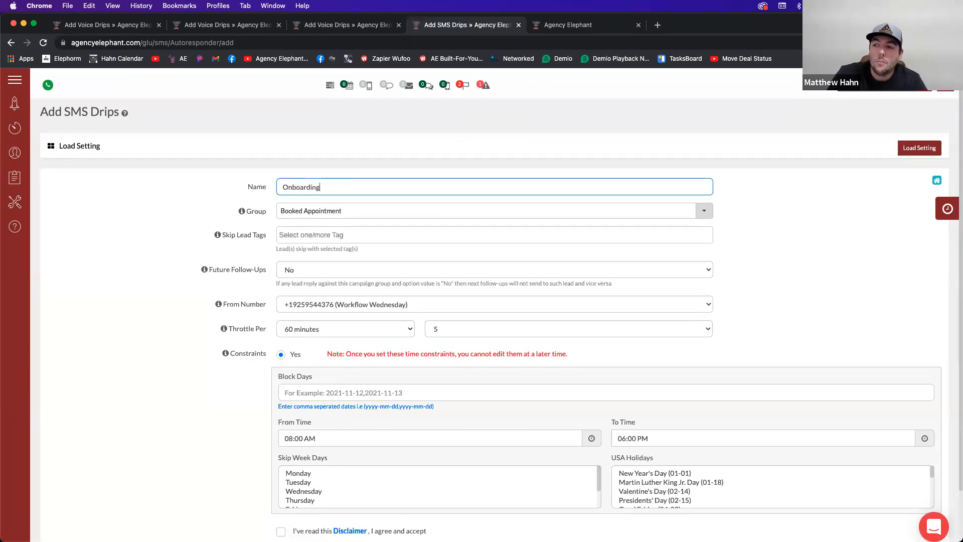
- Create a new group named Onboarding New and assign it to the SMS drip
{"action": "key", "text": "Tab"}
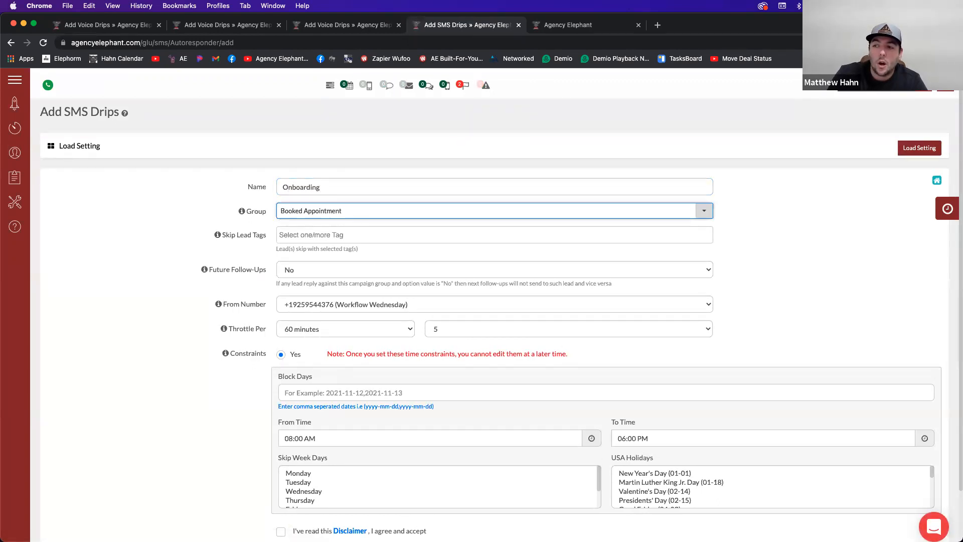
{"action": "type", "text": "Onboarding New"}
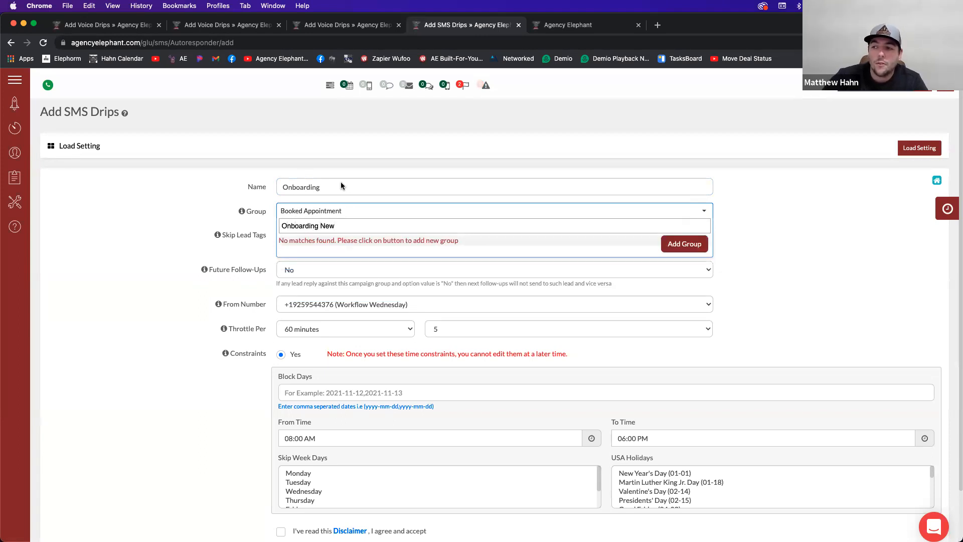
{"action": "left_click", "coordinate": [683, 244]}
{"action": "left_click", "coordinate": [480, 349]}
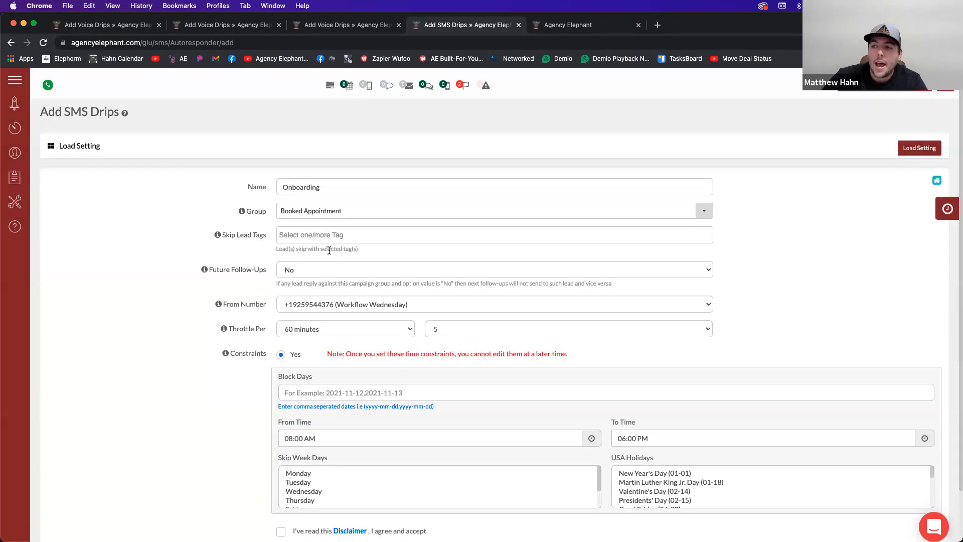
{"action": "left_click", "coordinate": [327, 221]}
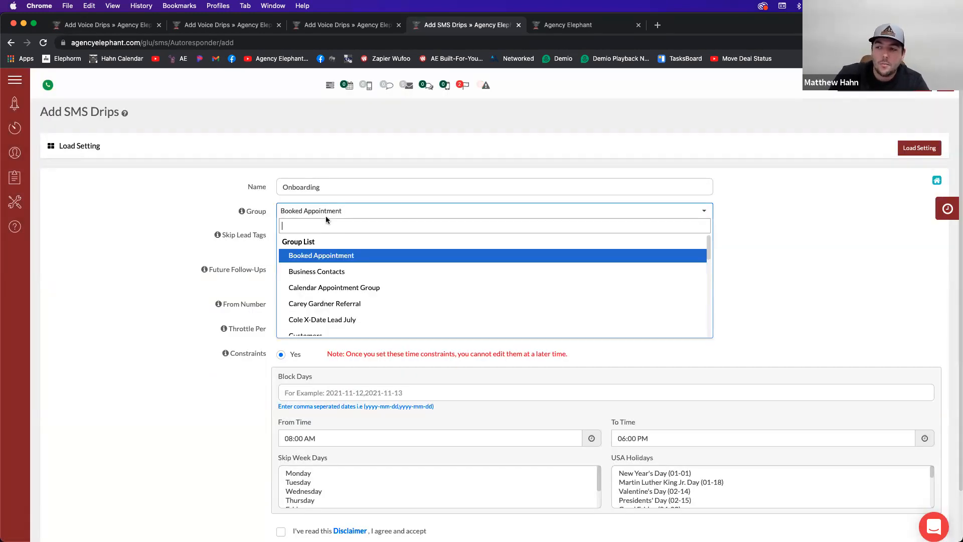
{"action": "type", "text": "onboar"}
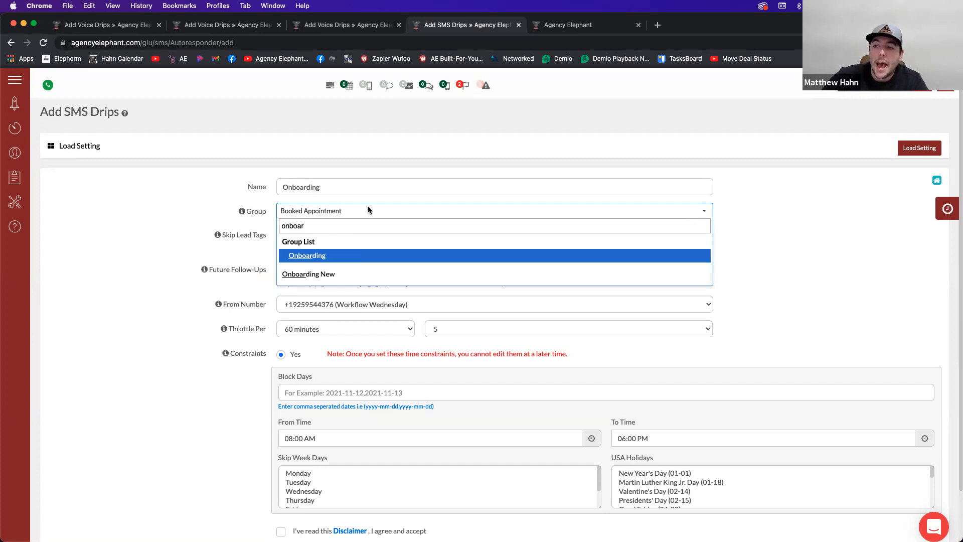
{"action": "left_click", "coordinate": [331, 272]}
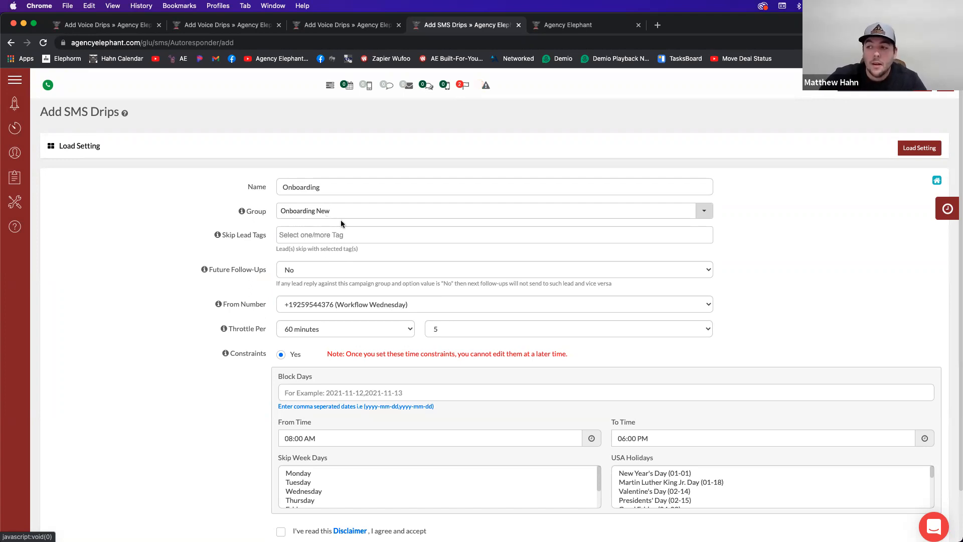
- Set the drip's future follow-ups to Yes and its throttle to 500 per 60 minutes
{"action": "scroll", "coordinate": [300, 285], "scroll_direction": "down", "scroll_amount": 1}
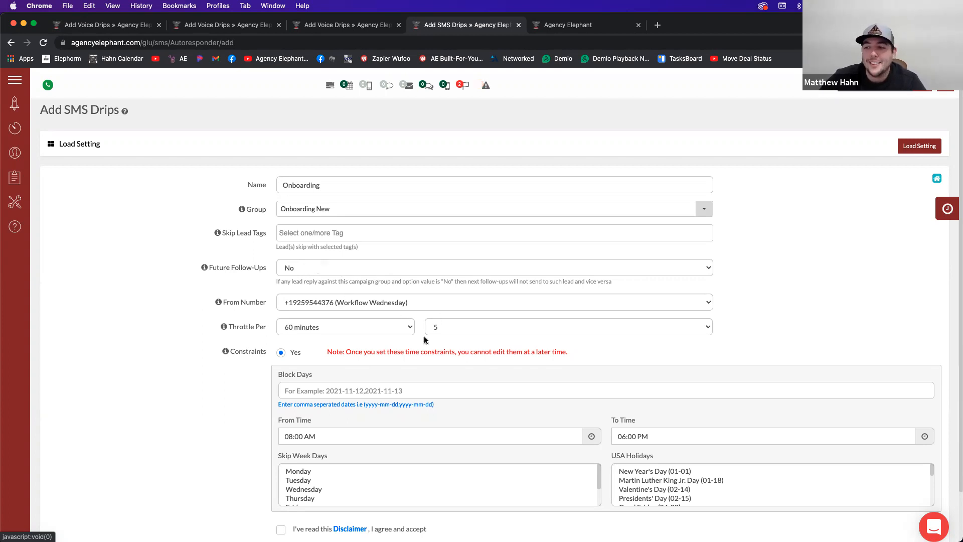
{"action": "left_click", "coordinate": [309, 269]}
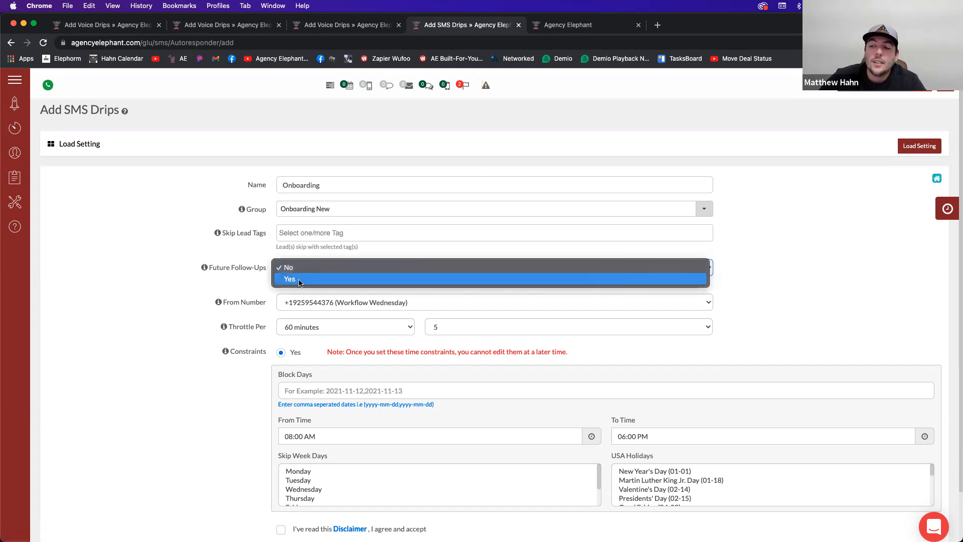
{"action": "left_click", "coordinate": [299, 281]}
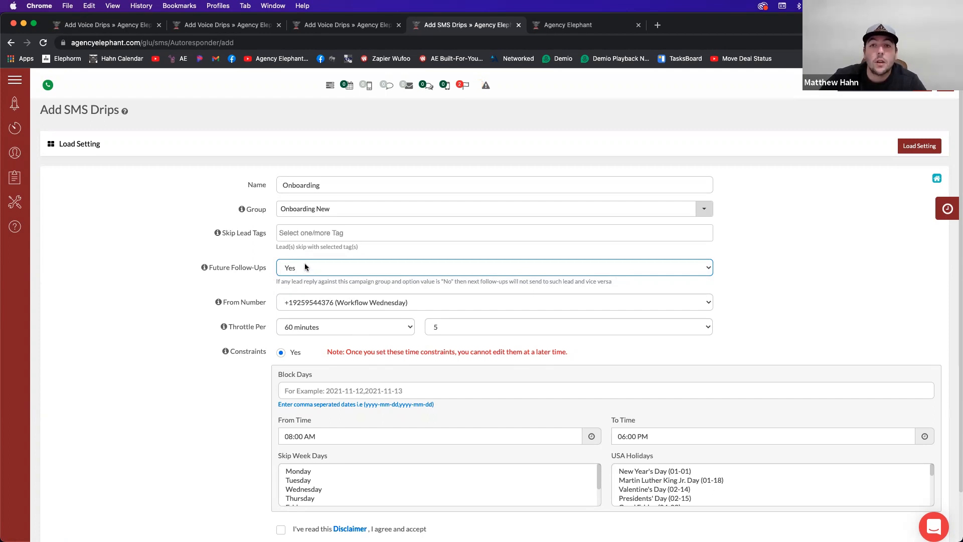
{"action": "left_click", "coordinate": [480, 329]}
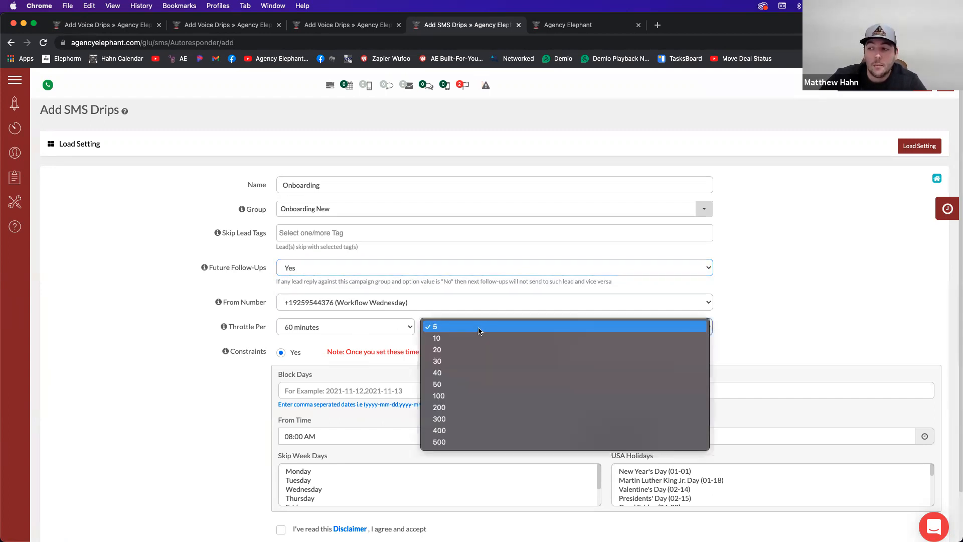
{"action": "left_click", "coordinate": [468, 442]}
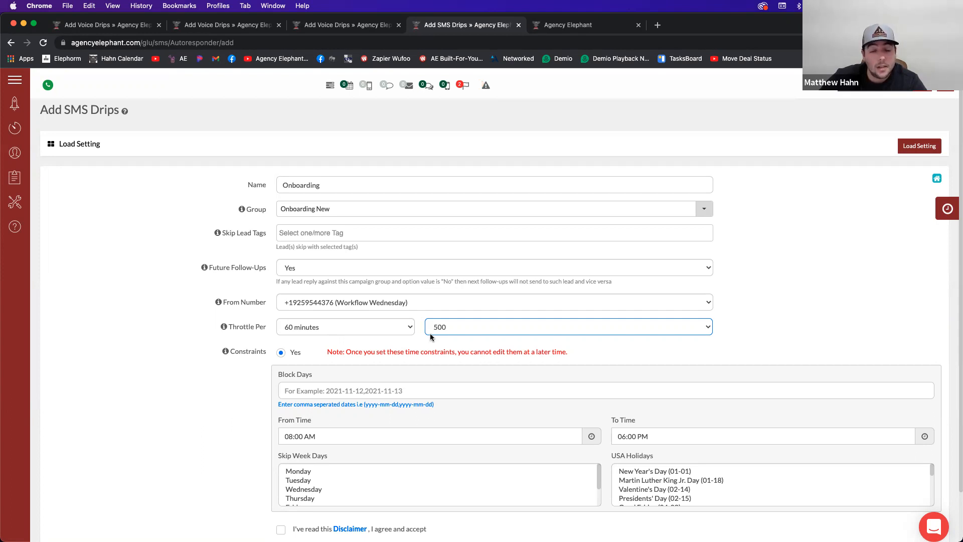
- Constrain the drip's sending window to run from 10:00 AM to 05:00 PM
{"action": "scroll", "coordinate": [383, 336], "scroll_direction": "down", "scroll_amount": 1}
{"action": "scroll", "coordinate": [383, 333], "scroll_direction": "down", "scroll_amount": 1}
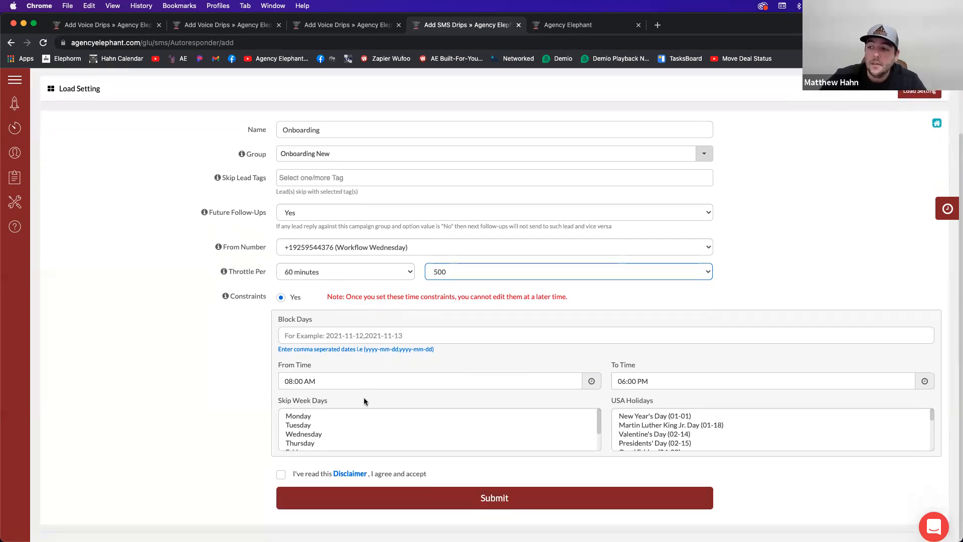
{"action": "left_click", "coordinate": [290, 381]}
{"action": "type", "text": "10"}
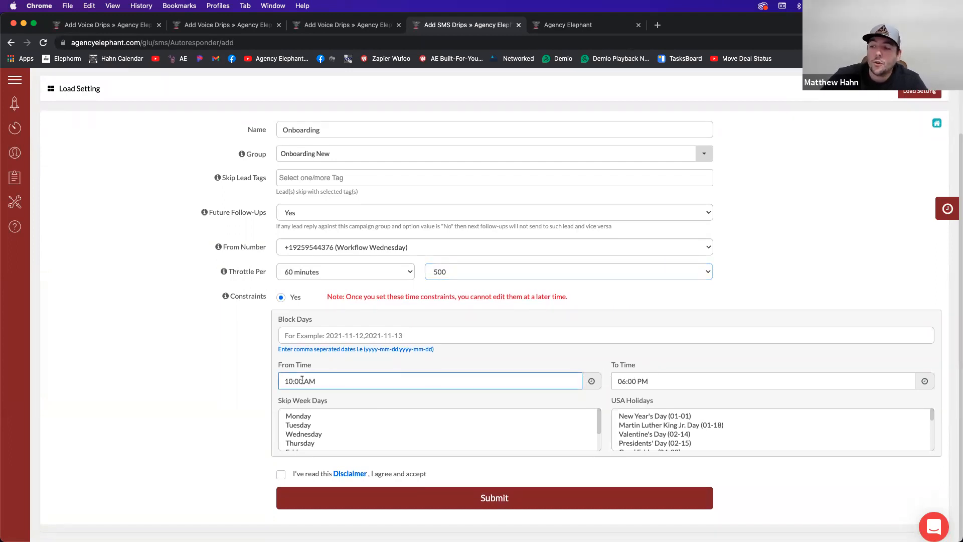
{"action": "left_click", "coordinate": [622, 381]}
{"action": "type", "text": "05"}
- Skip Saturday and Sunday and select all the USA holidays in the drip's constraints
{"action": "scroll", "coordinate": [301, 430], "scroll_direction": "down", "scroll_amount": 2}
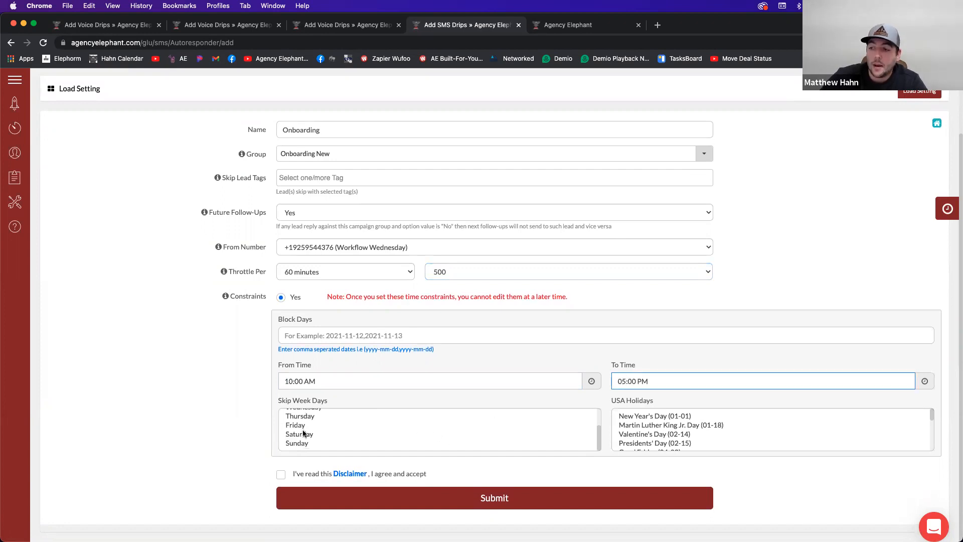
{"action": "left_click_drag", "start_coordinate": [303, 435], "coordinate": [304, 444]}
{"action": "left_click", "coordinate": [667, 436]}
{"action": "key", "text": "super+a"}
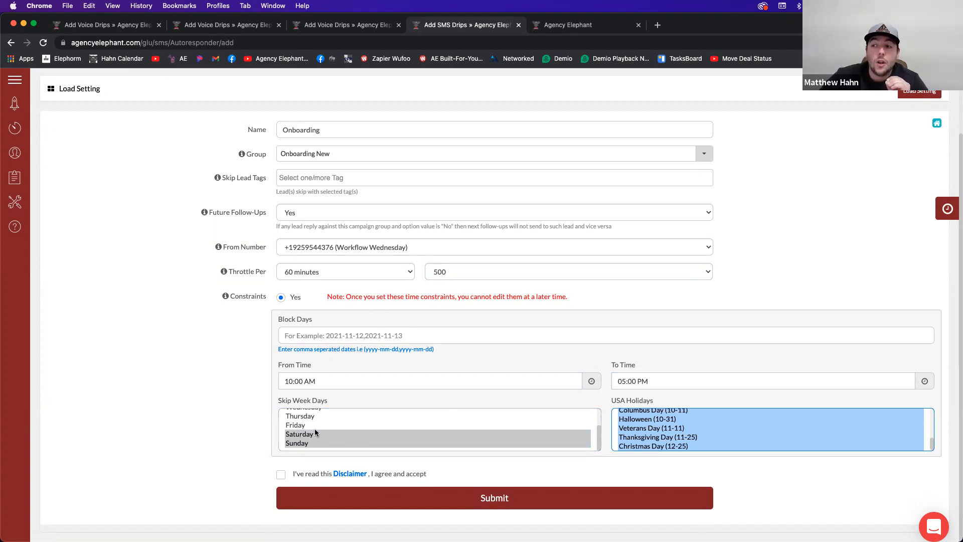
{"action": "left_click", "coordinate": [293, 381]}
{"action": "type", "text": "08"}
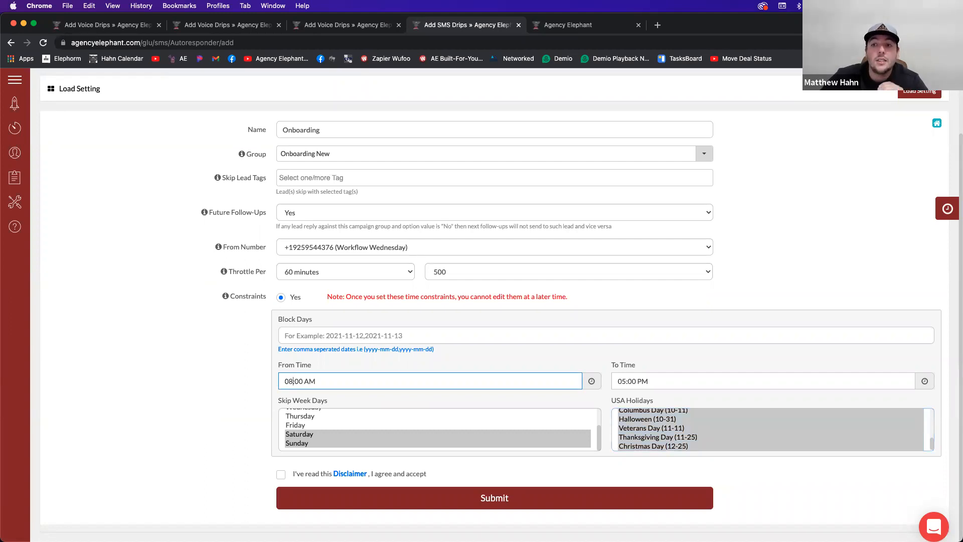
{"action": "left_click", "coordinate": [288, 380]}
{"action": "type", "text": "10"}
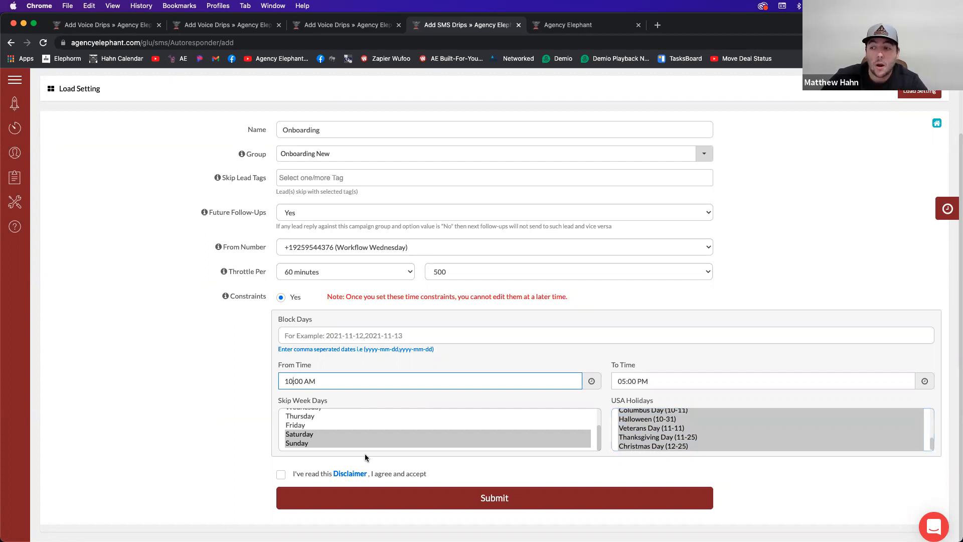
- Accept the disclaimer and submit the Onboarding SMS drip
{"action": "left_click", "coordinate": [282, 472]}
{"action": "left_click", "coordinate": [312, 501]}
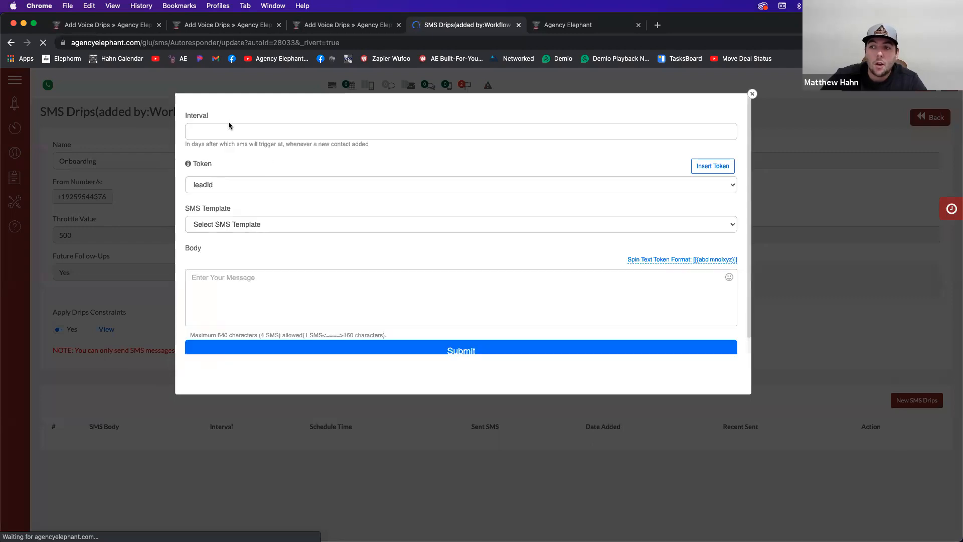
- Set the first drip message's interval to 1 day and its schedule time to 11:15 AM
{"action": "left_click", "coordinate": [221, 129]}
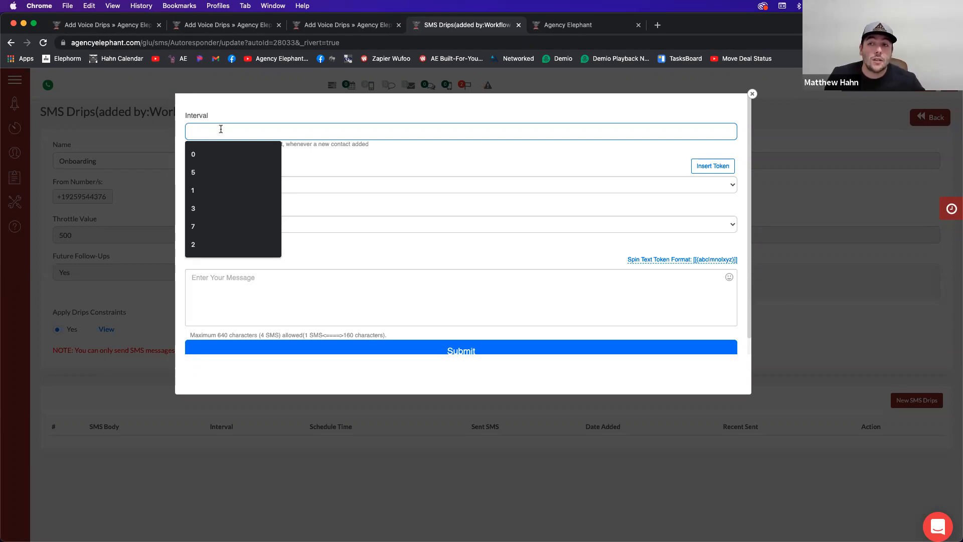
{"action": "type", "text": "0"}
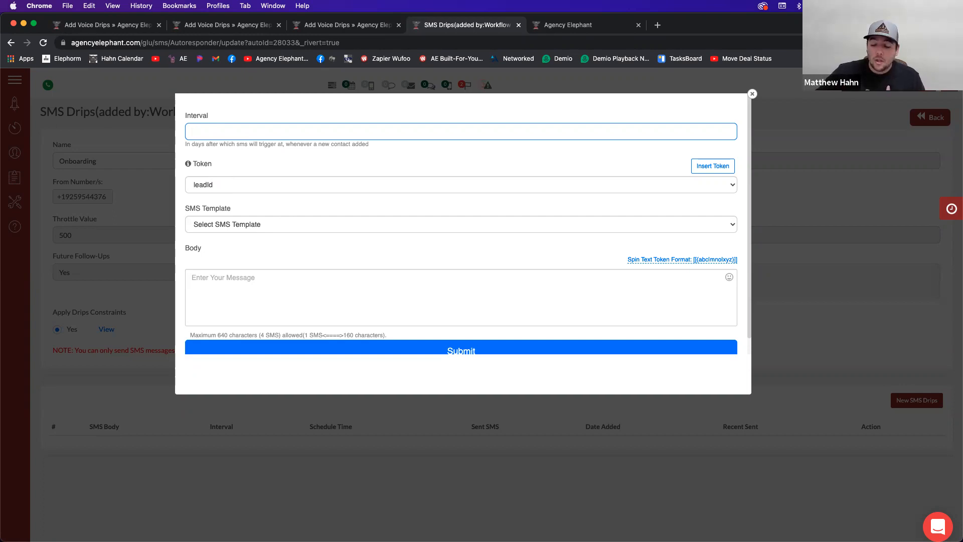
{"action": "type", "text": "1"}
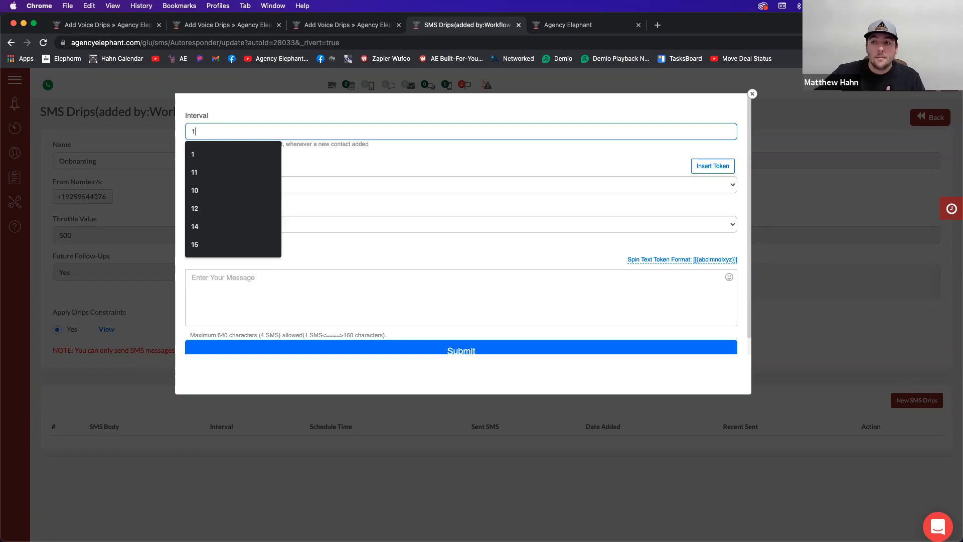
{"action": "left_click", "coordinate": [308, 153]}
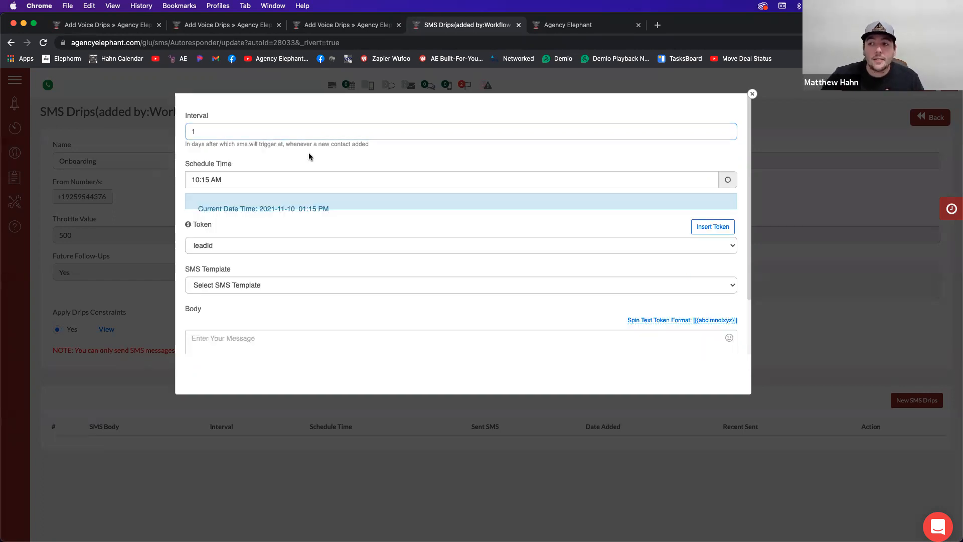
{"action": "left_click", "coordinate": [198, 178]}
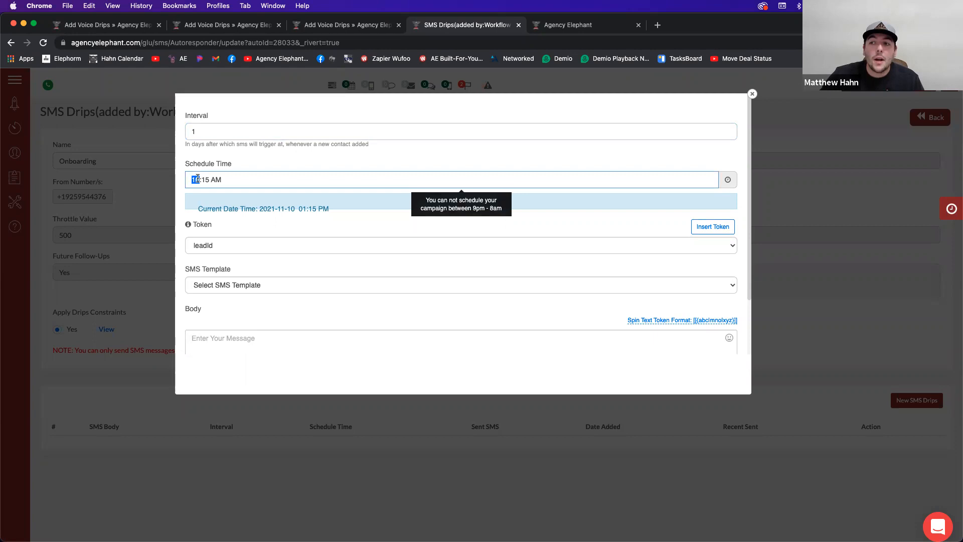
{"action": "type", "text": "11"}
- Begin the message body with "Hey" followed by the First Name token
{"action": "left_click", "coordinate": [234, 346]}
{"action": "type", "text": "Hey"}
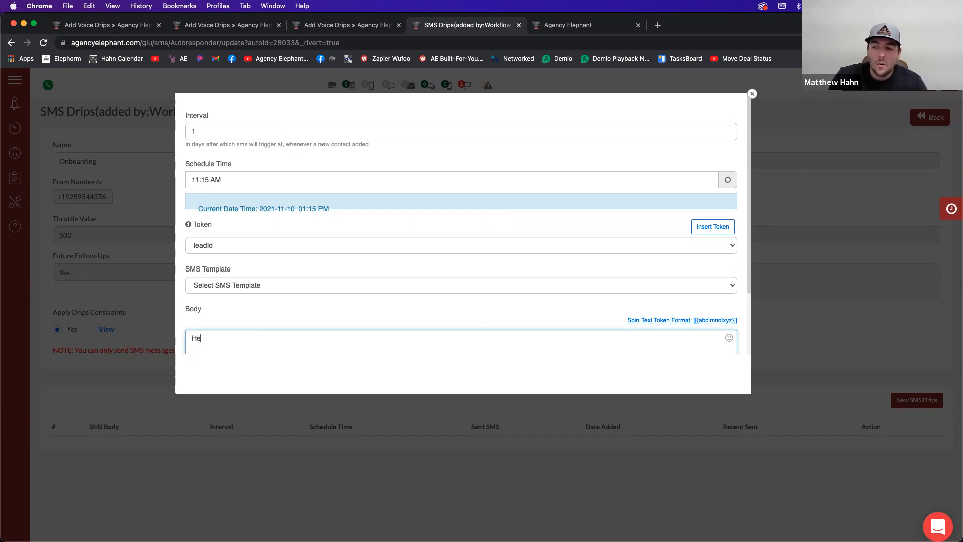
{"action": "left_click", "coordinate": [234, 246]}
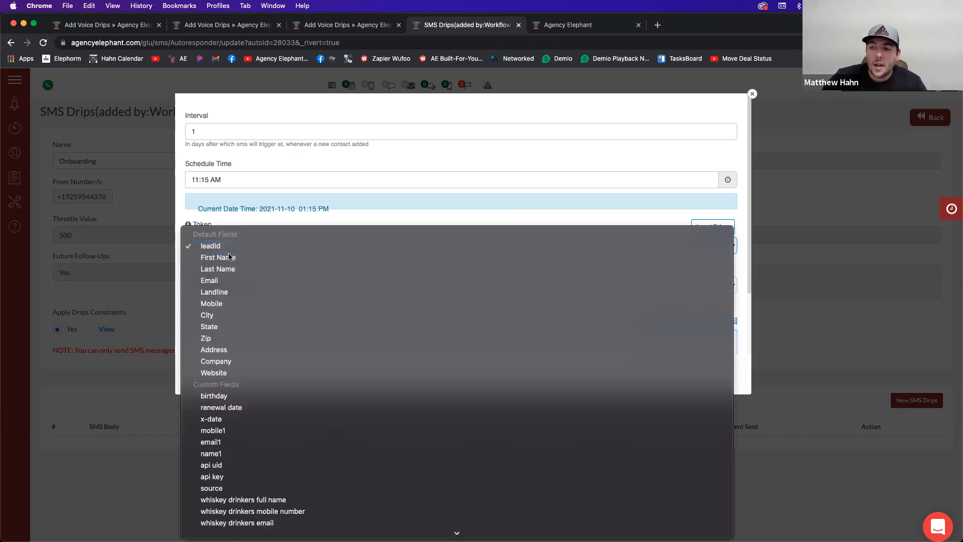
{"action": "left_click", "coordinate": [233, 257]}
{"action": "left_click", "coordinate": [250, 338]}
{"action": "left_click", "coordinate": [702, 228]}
- Continue the body with ", its the Hahn Insurance Agency, just wanted to check in and make sure you got all your emails to sign documents."
{"action": "left_click", "coordinate": [257, 344]}
{"action": "type", "text": "s the "}
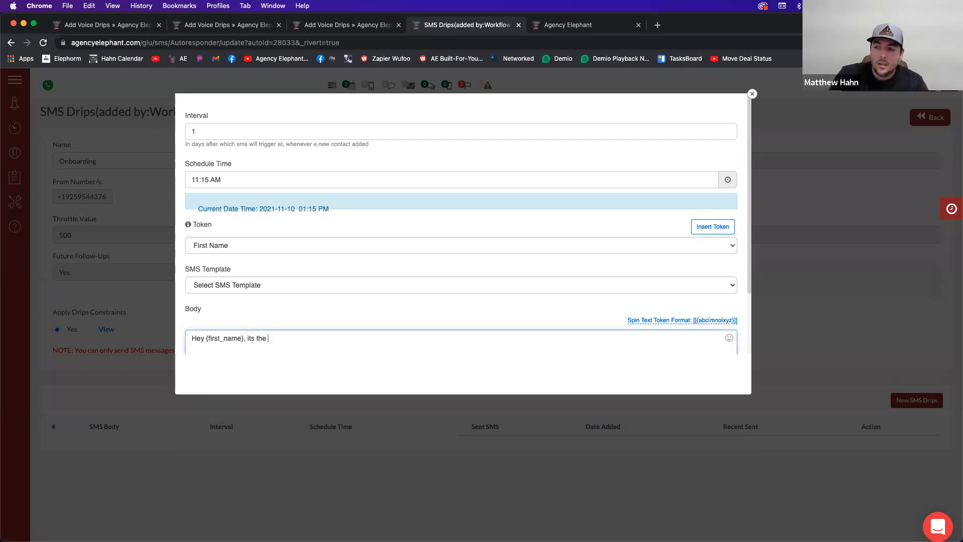
{"action": "type", "text": "Hahn Insuranc"}
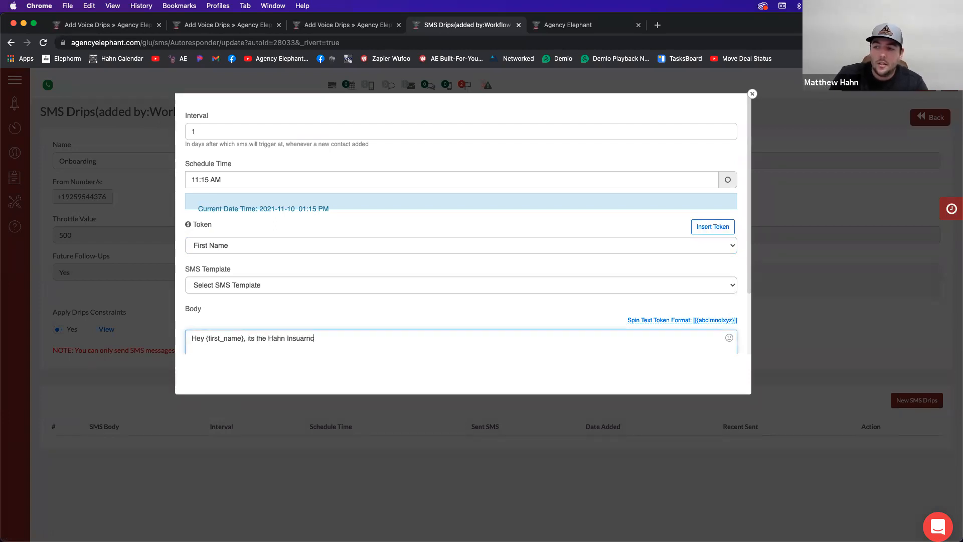
{"action": "type", "text": "e Agency, just wanted t"}
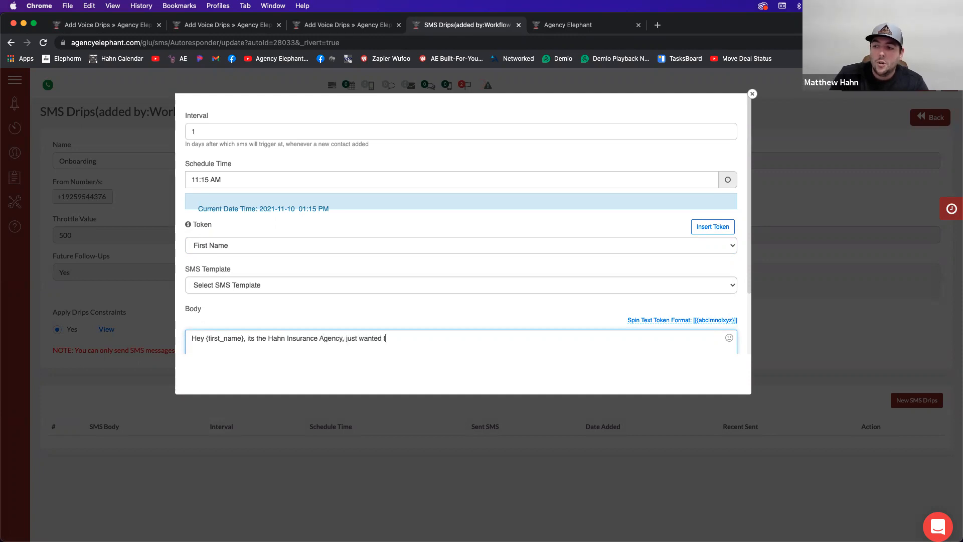
{"action": "type", "text": "o check in and make sure you got all your "}
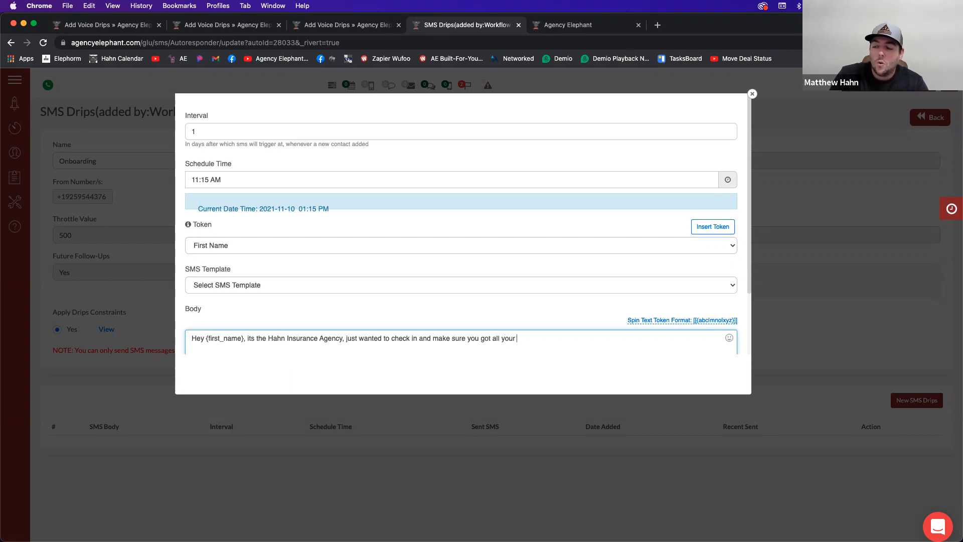
{"action": "type", "text": "emails to sign "}
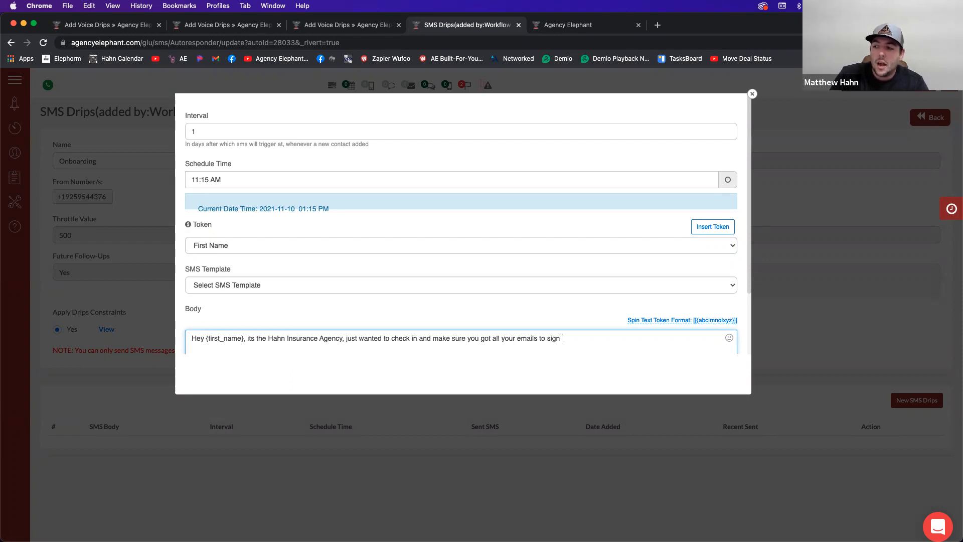
{"action": "type", "text": "documents. "}
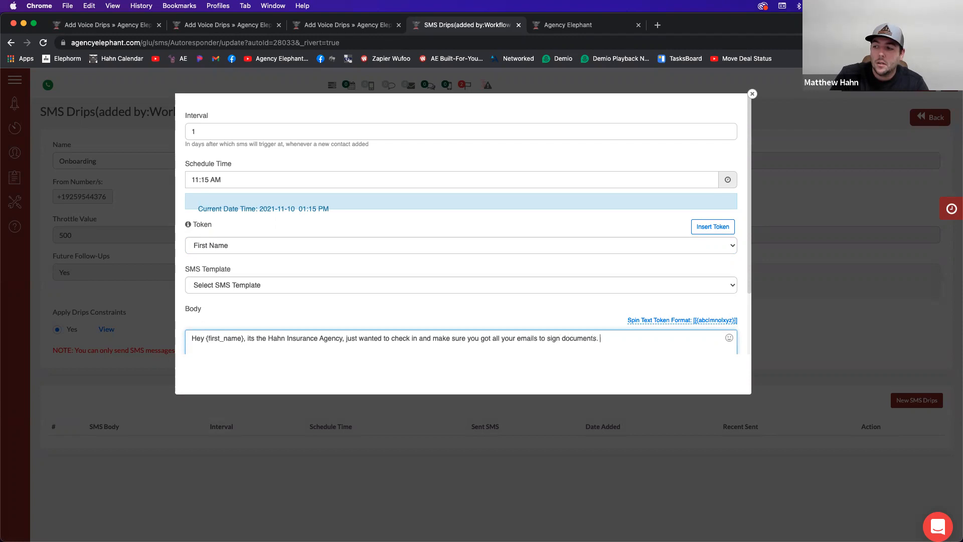
- Add "They should have come from my email. Did you see those, and sign them?" to the message body
{"action": "type", "text": "They should hav"}
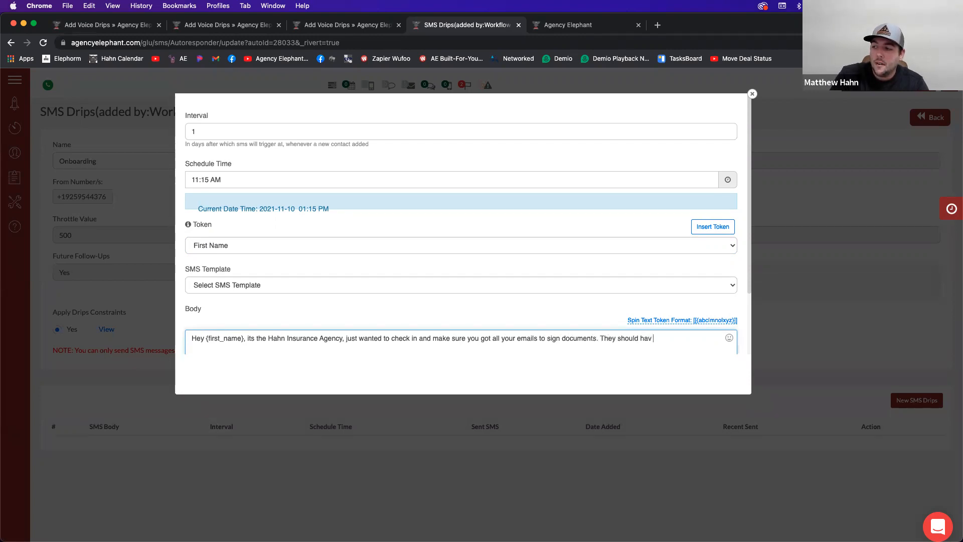
{"action": "type", "text": "e come from my email. Did you see those, and sign them?"}
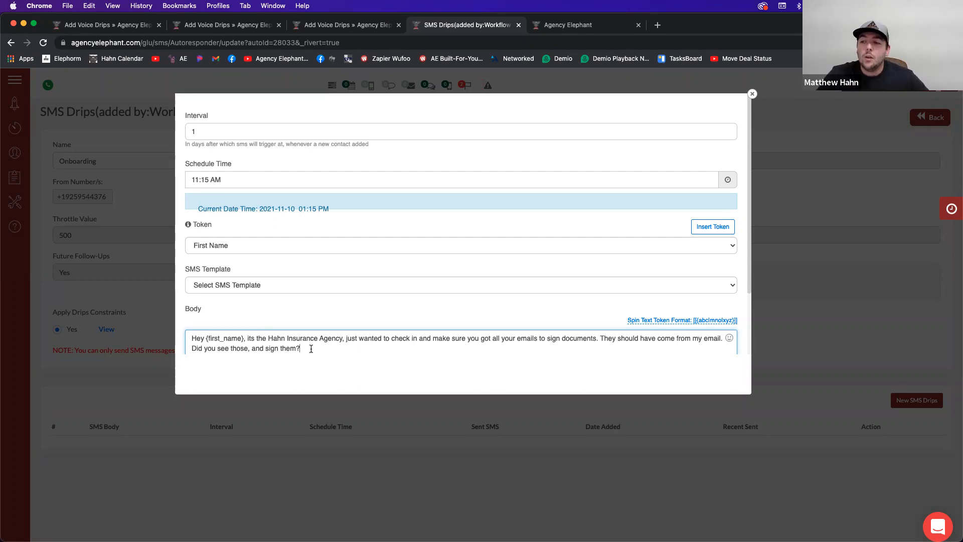
- Replace the body's closing question with "Make sure to get those signed ASAP. Have a great day!" and submit the first drip message
{"action": "scroll", "coordinate": [260, 351], "scroll_direction": "down", "scroll_amount": 3}
{"action": "left_click_drag", "start_coordinate": [192, 271], "coordinate": [302, 272]}
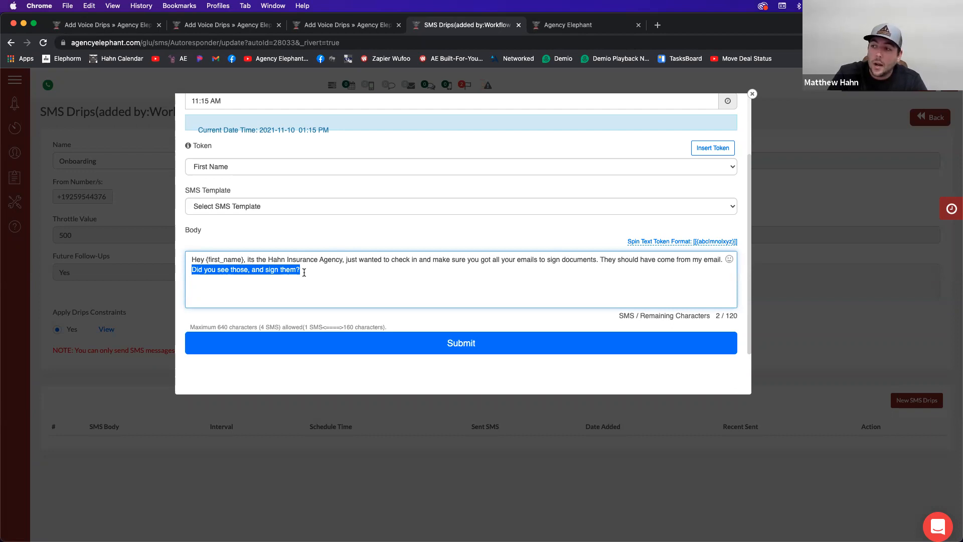
{"action": "type", "text": "Make"}
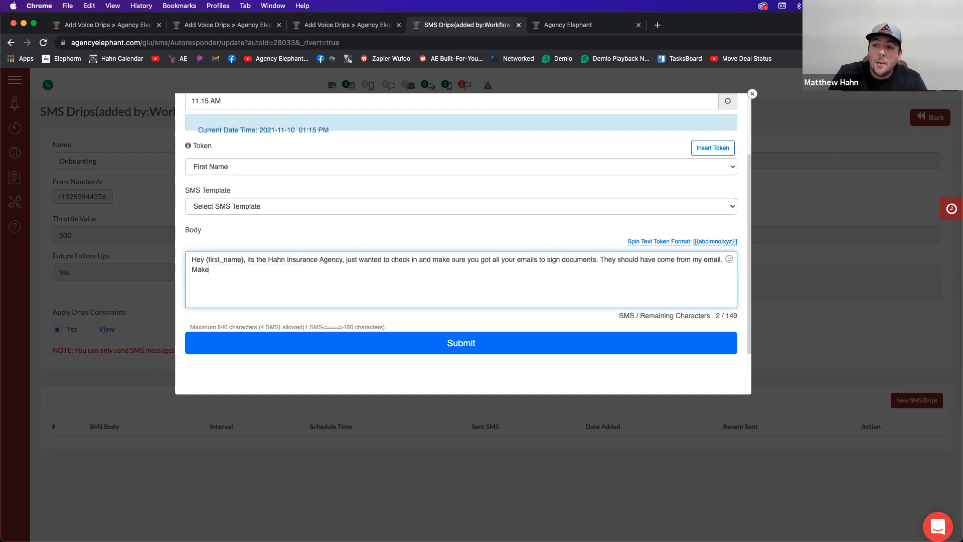
{"action": "type", "text": " sure to get tho"}
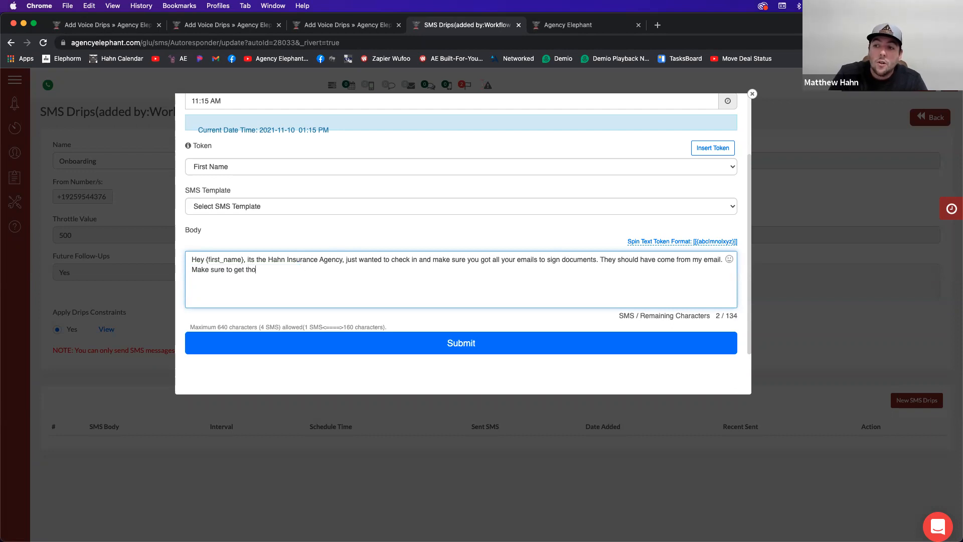
{"action": "type", "text": "se signed ASAP. Have a great day!"}
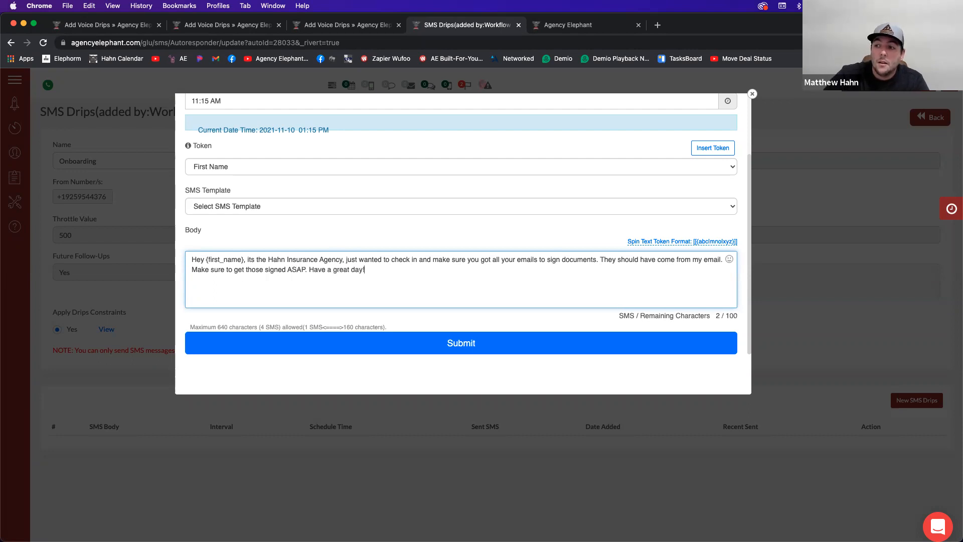
{"action": "left_click", "coordinate": [358, 344]}
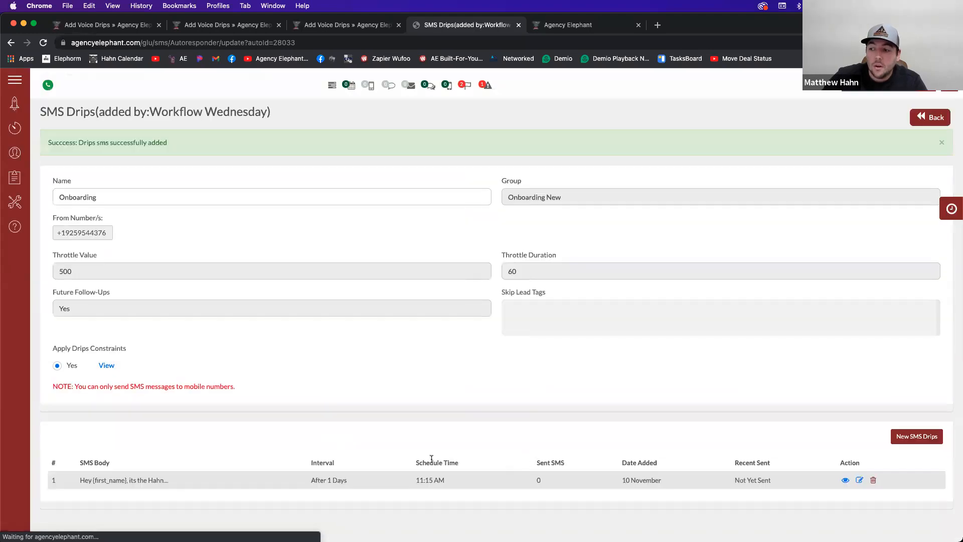
- Start a second SMS drip message with an interval of 2 days and a schedule time of 03:15 PM
{"action": "left_click_drag", "start_coordinate": [308, 481], "coordinate": [373, 481]}
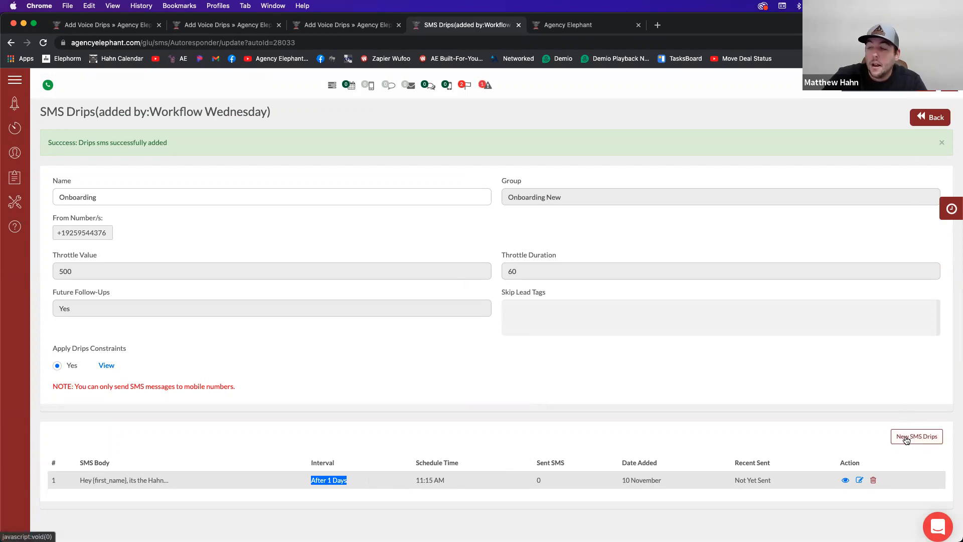
{"action": "left_click", "coordinate": [906, 439]}
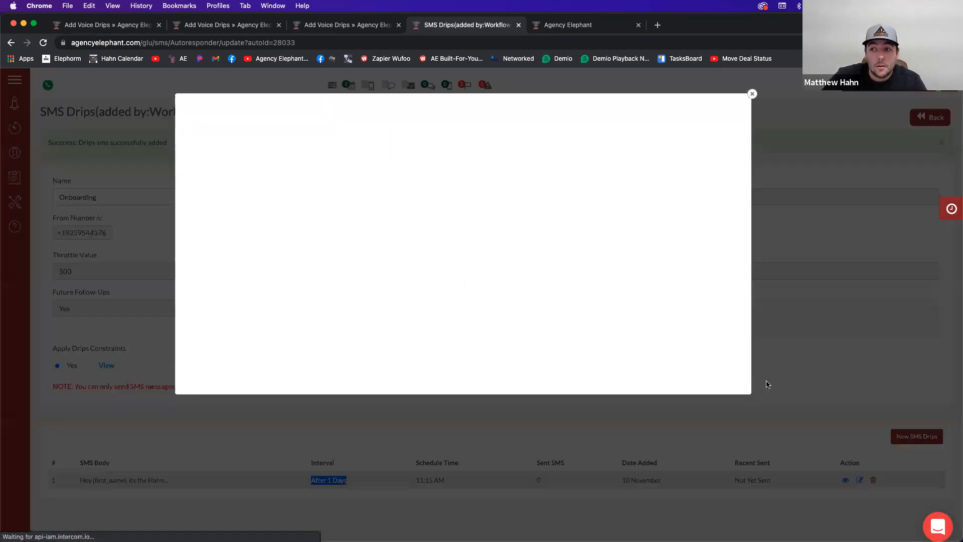
{"action": "left_click", "coordinate": [231, 129]}
{"action": "type", "text": "2"}
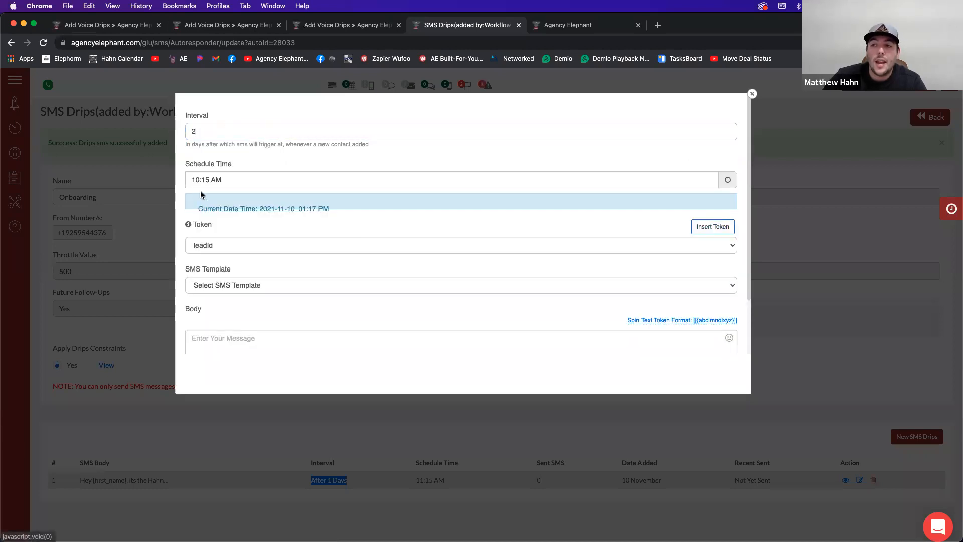
{"action": "left_click", "coordinate": [196, 179]}
{"action": "type", "text": "03"}
{"action": "key", "text": "Tab"}
{"action": "key", "text": "Tab"}
- Write "Its the Hahn Agency again, how did we do handling your accounts? We would love a 5 star review!" as the message body
{"action": "left_click", "coordinate": [228, 334]}
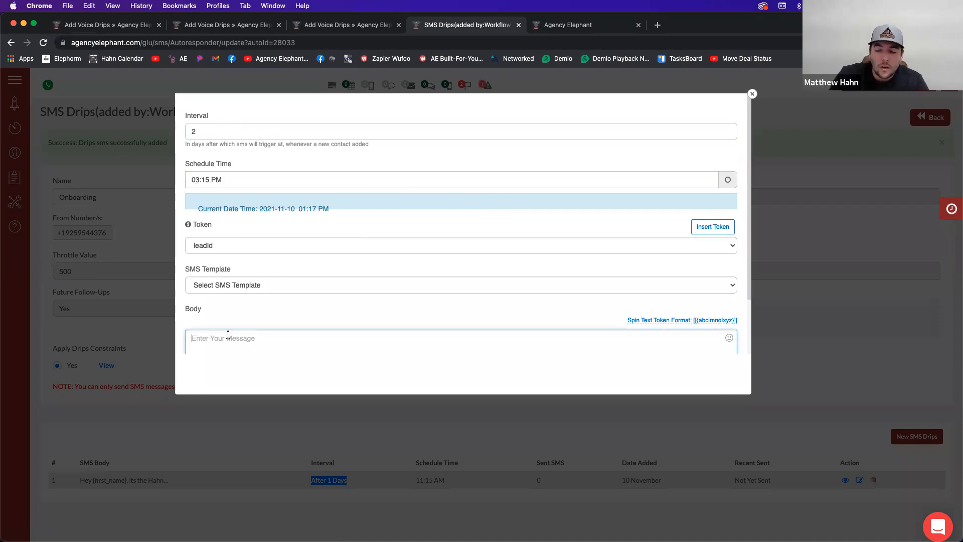
{"action": "type", "text": "I"}
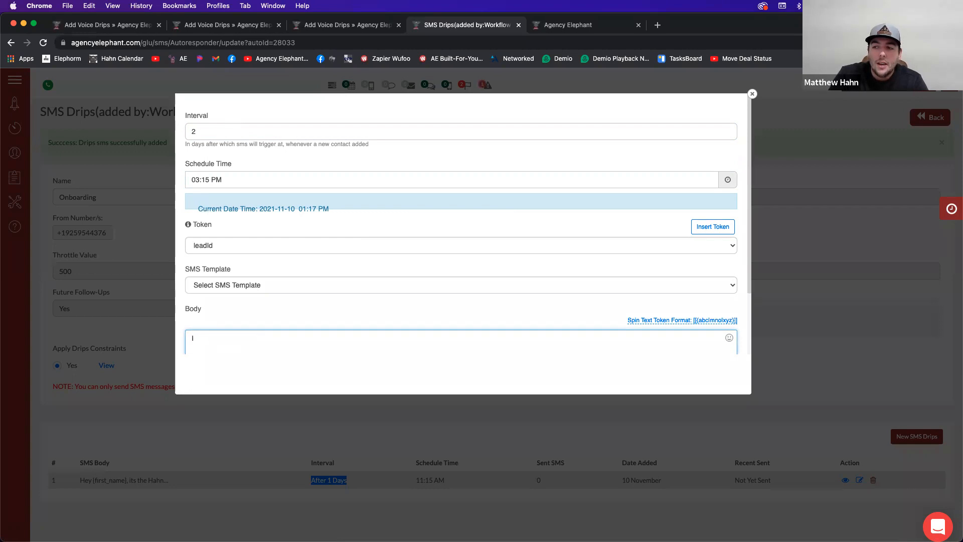
{"action": "type", "text": "ts the Hahn"}
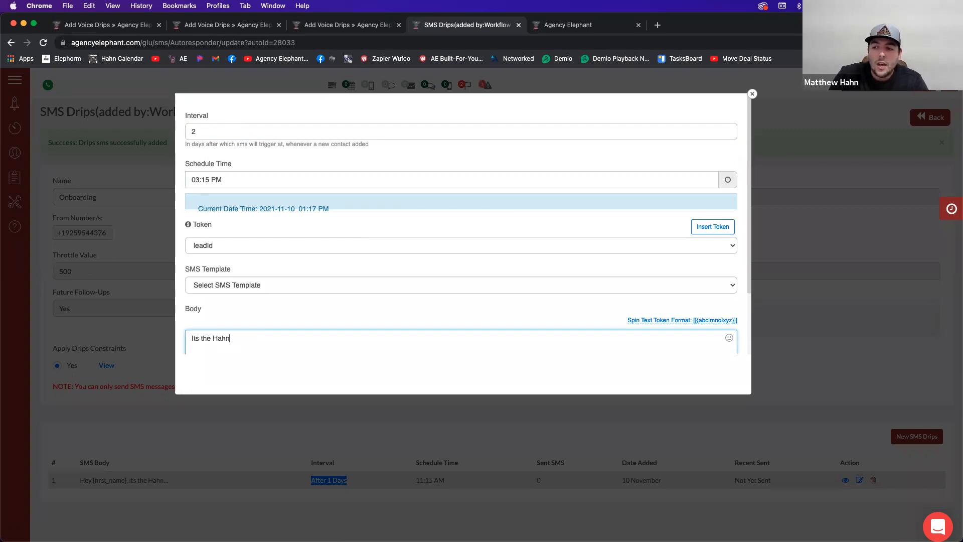
{"action": "type", "text": " Agency again, how "}
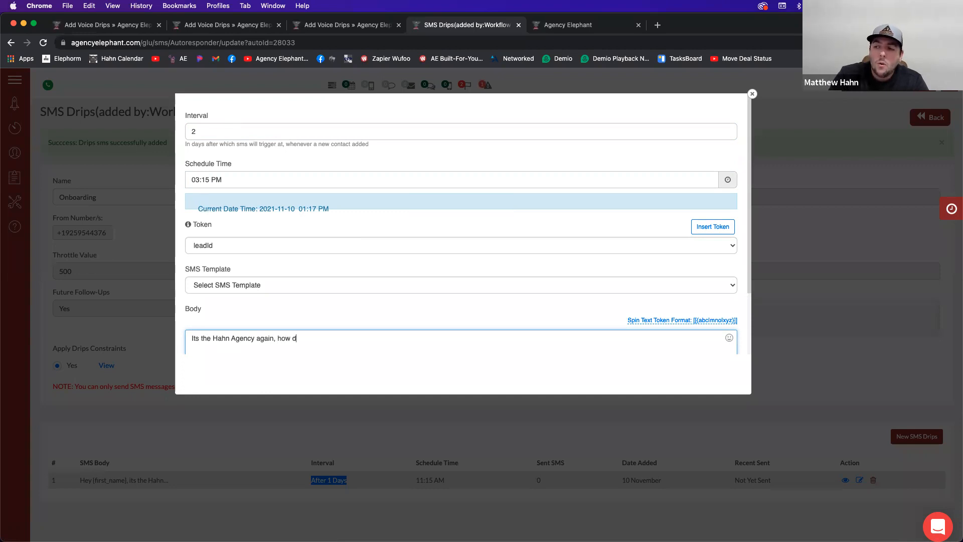
{"action": "type", "text": "did "}
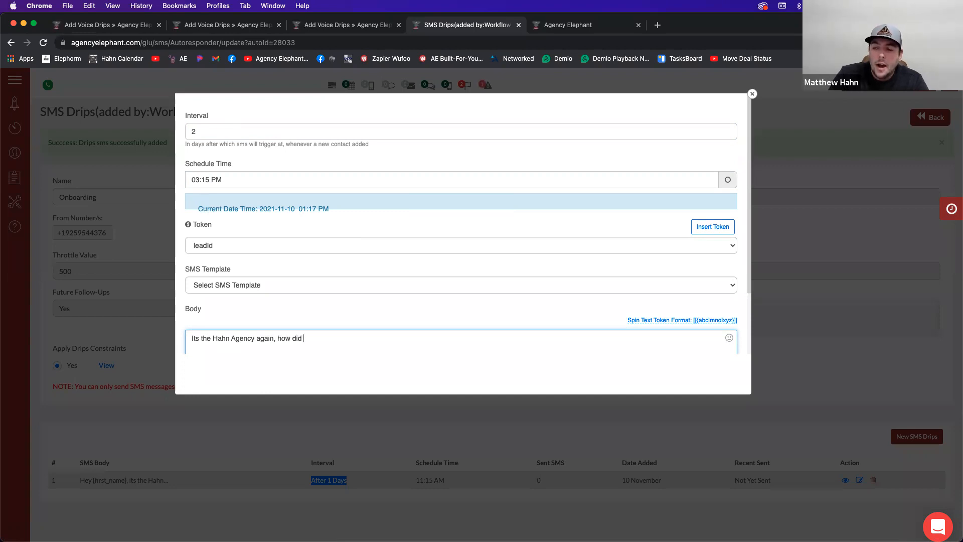
{"action": "type", "text": "we do handling your accounts? We would "}
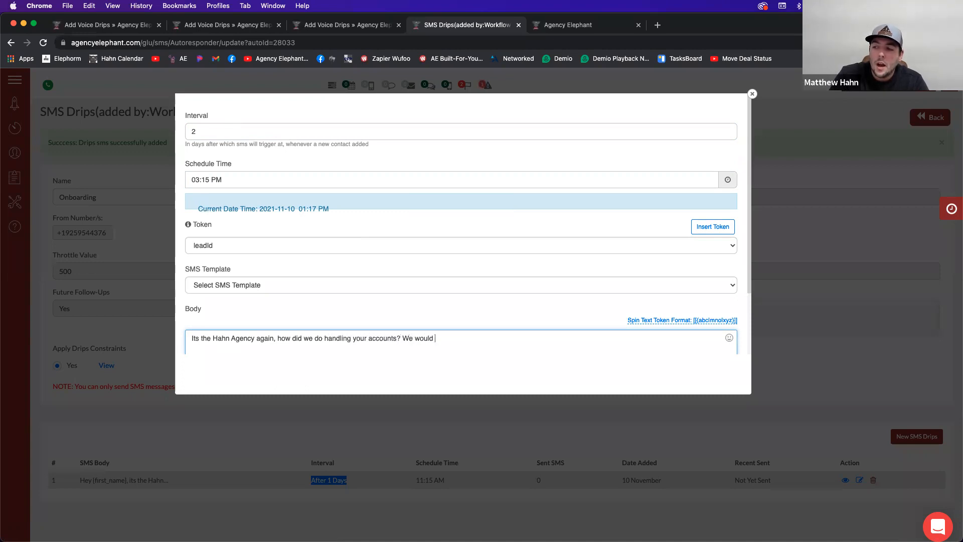
{"action": "type", "text": "love a 5 star review!"}
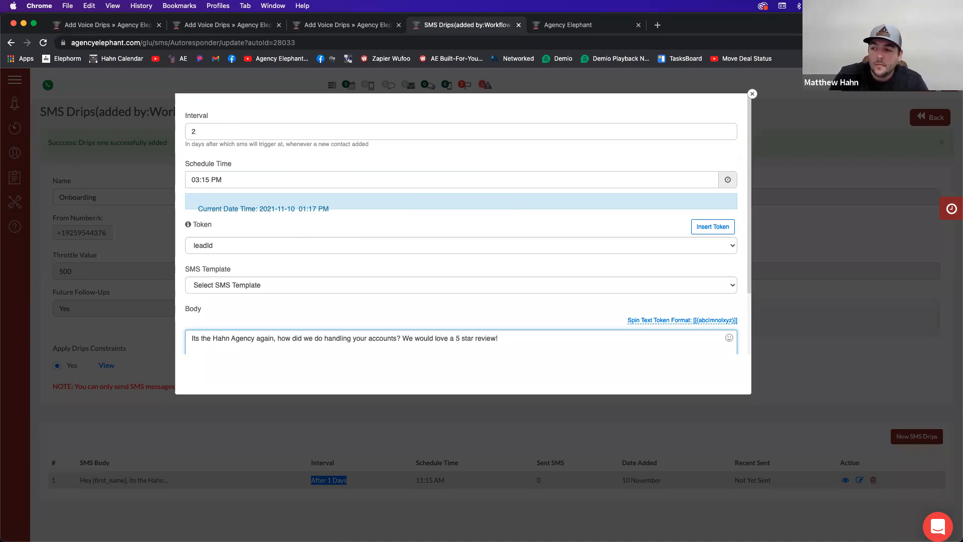
- Add "If you feel we deserve one we would appreciate you to click this link and take 20 seconds to leave us a review ->"
{"action": "type", "text": " if If yo"}
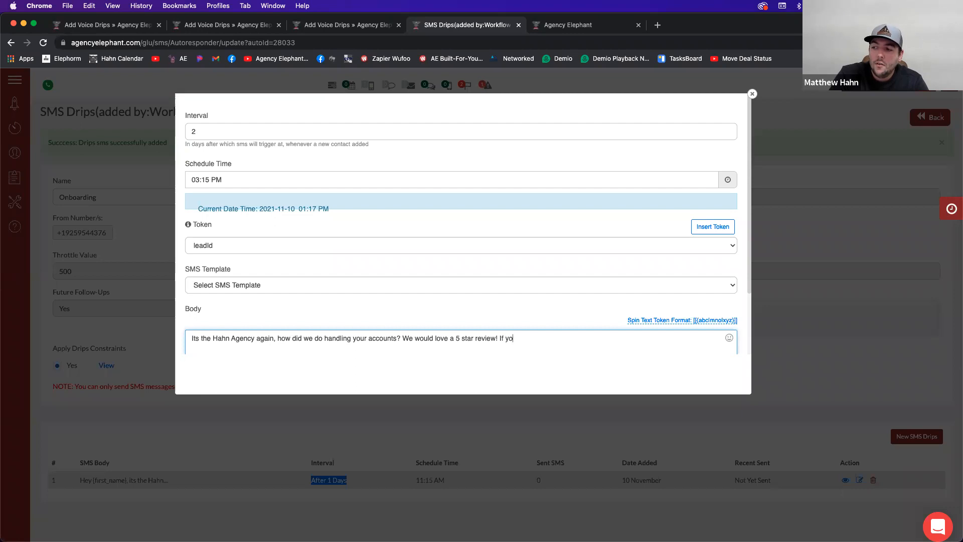
{"action": "type", "text": "u feel we deserve one we would"}
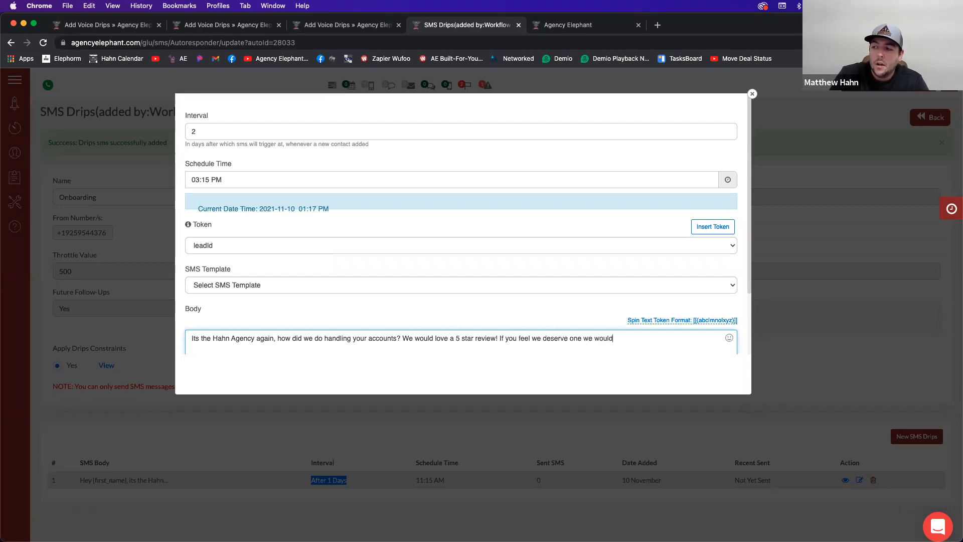
{"action": "type", "text": " appreciate you to click this link and take 20 seconds to leave us a review"}
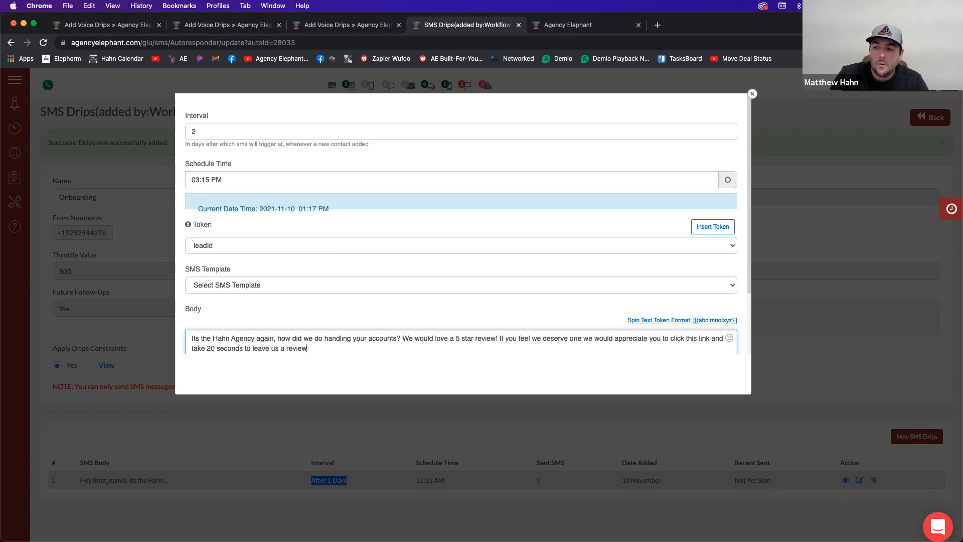
{"action": "type", "text": " ->"}
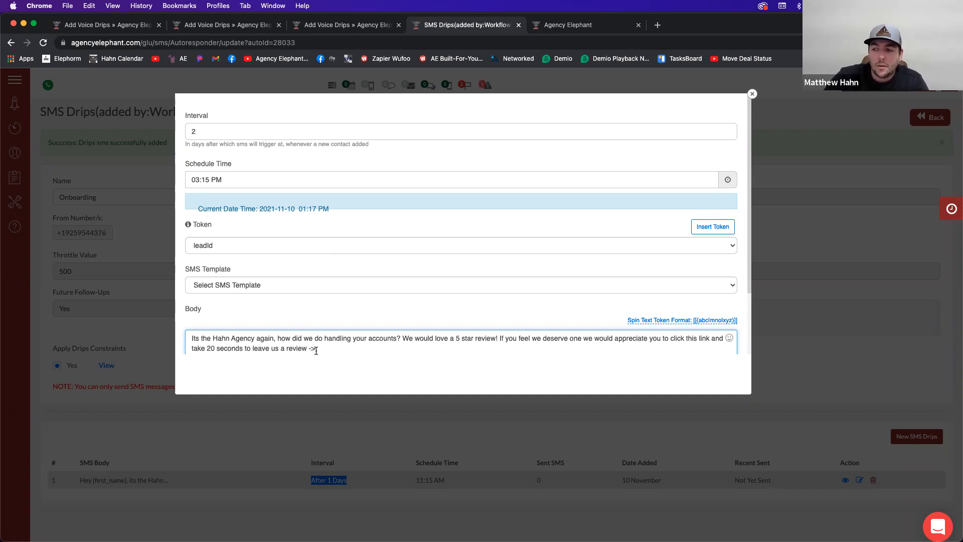
- Find the insurance agency's Google reviews through a search in a new browser tab and copy the reviews page's web address
{"action": "left_click", "coordinate": [658, 25]}
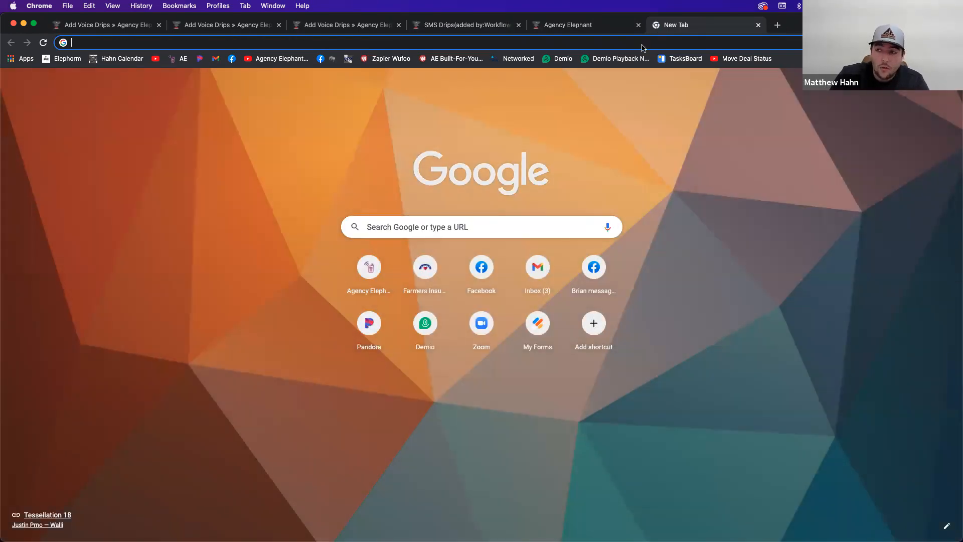
{"action": "type", "text": "matthew hahn insurance agency"}
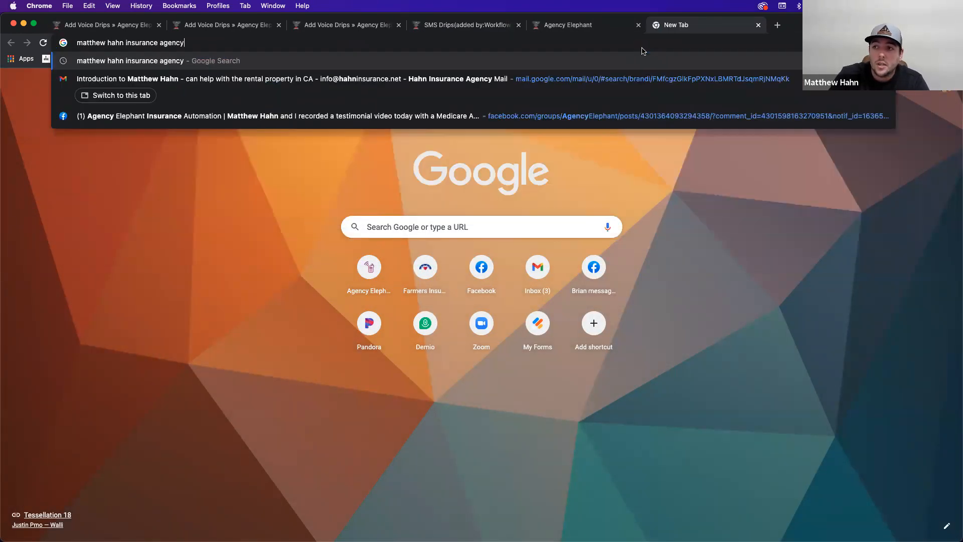
{"action": "key", "text": "Return"}
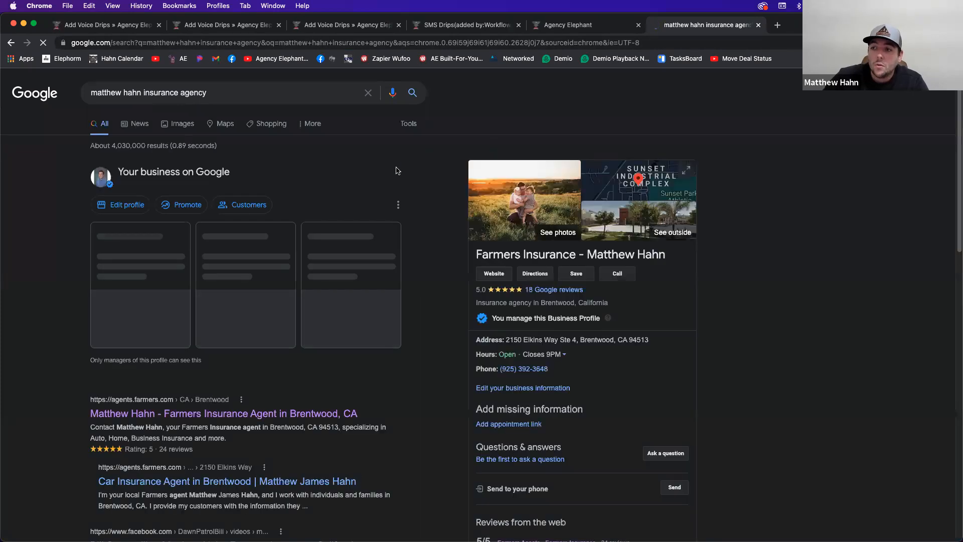
{"action": "left_click", "coordinate": [539, 294]}
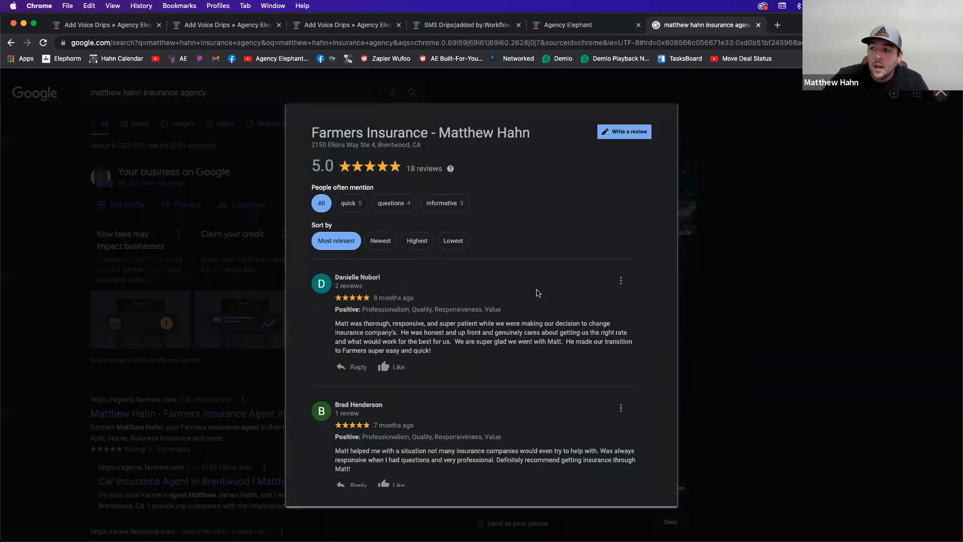
{"action": "left_click", "coordinate": [326, 42]}
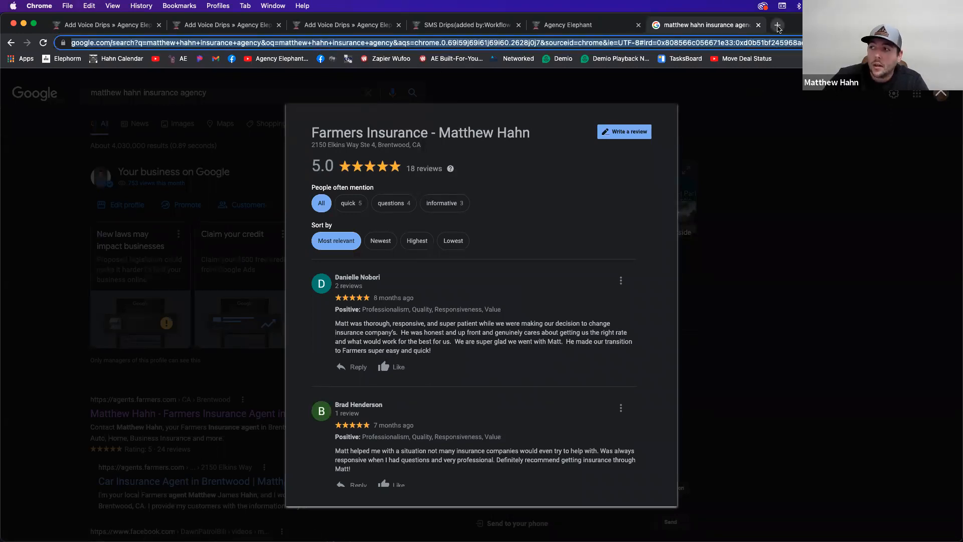
- Shorten the copied reviews address on bitly.com in another new browser tab and copy the resulting short link
{"action": "left_click", "coordinate": [778, 26]}
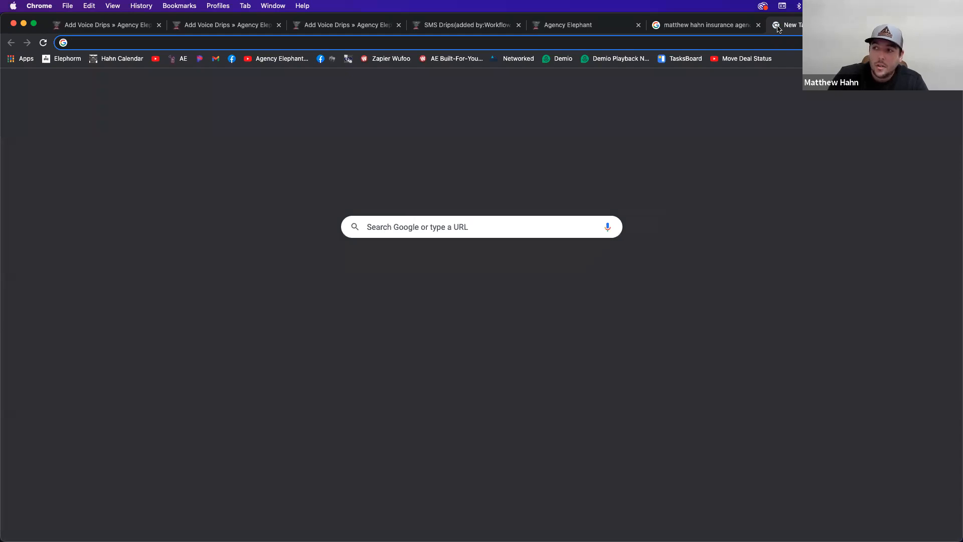
{"action": "type", "text": "bitly.com"}
{"action": "key", "text": "Return"}
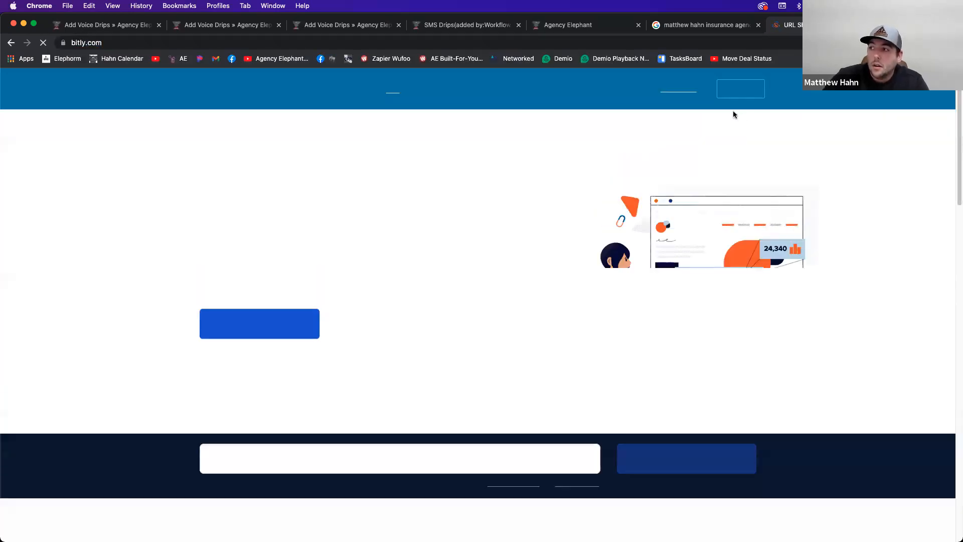
{"action": "left_click", "coordinate": [323, 455]}
{"action": "key", "text": "super+v"}
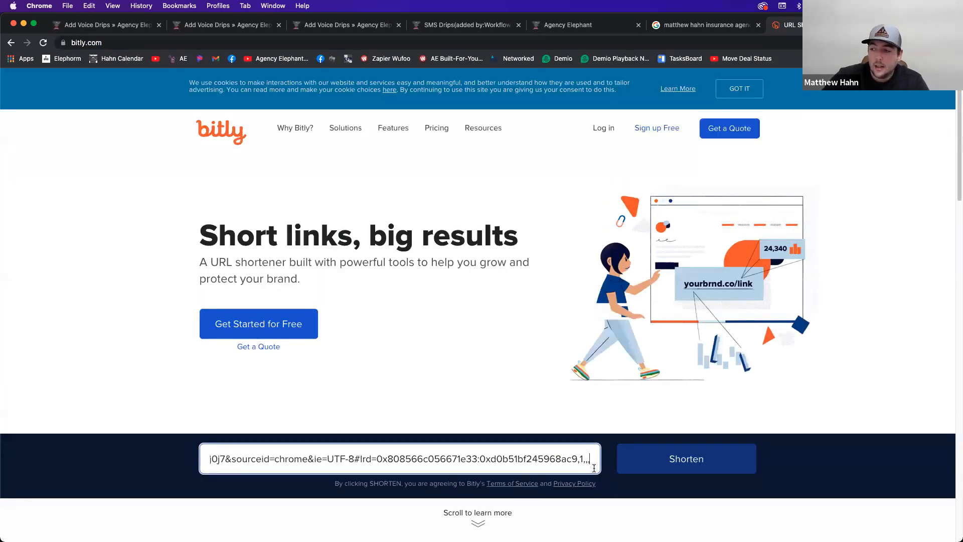
{"action": "left_click", "coordinate": [629, 465]}
{"action": "left_click", "coordinate": [216, 454]}
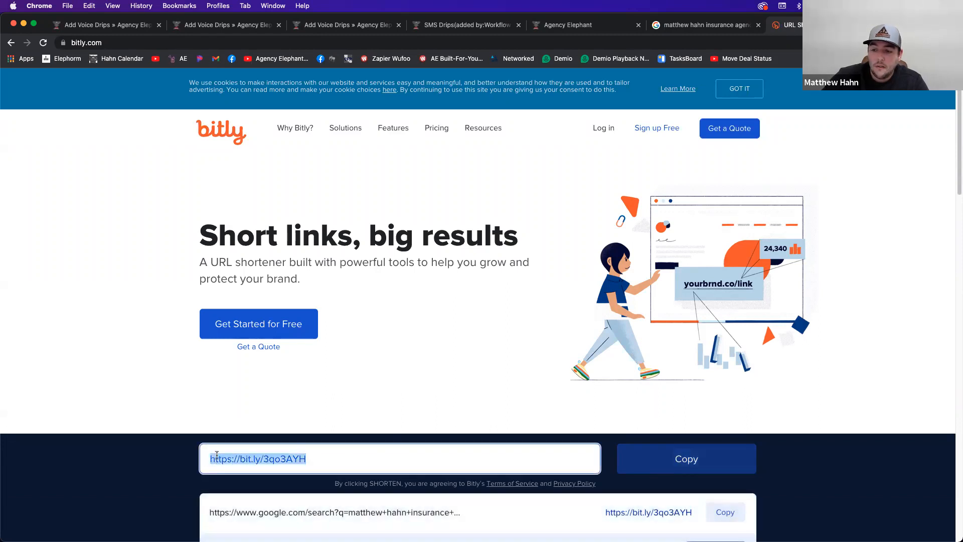
{"action": "key", "text": "super+c"}
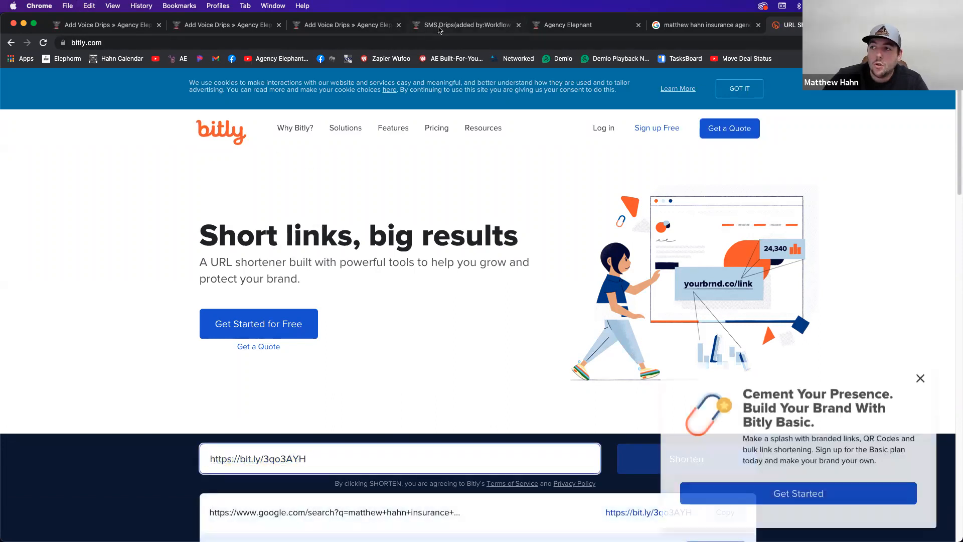
{"action": "left_click", "coordinate": [439, 29]}
{"action": "key", "text": "super+v"}
{"action": "scroll", "coordinate": [376, 348], "scroll_direction": "down", "scroll_amount": 3}
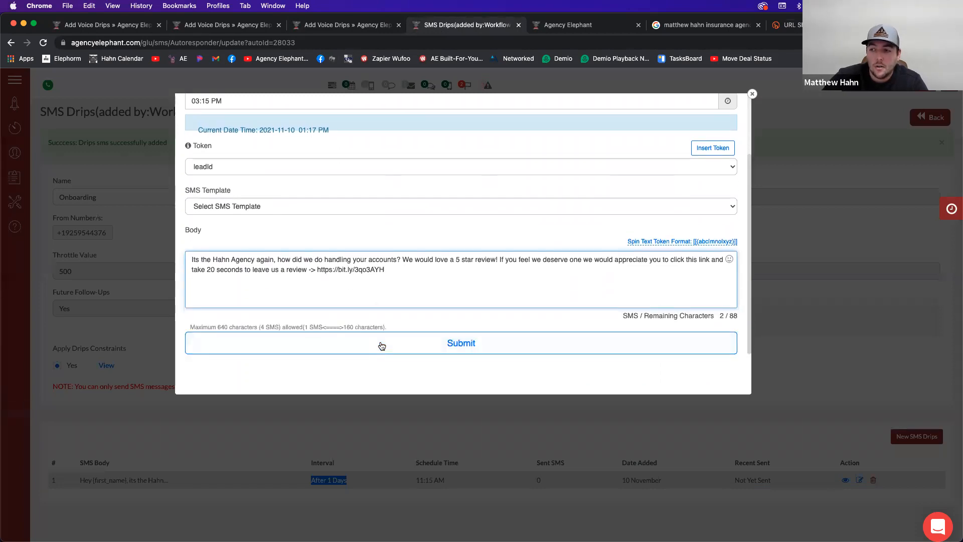
{"action": "left_click", "coordinate": [382, 342]}
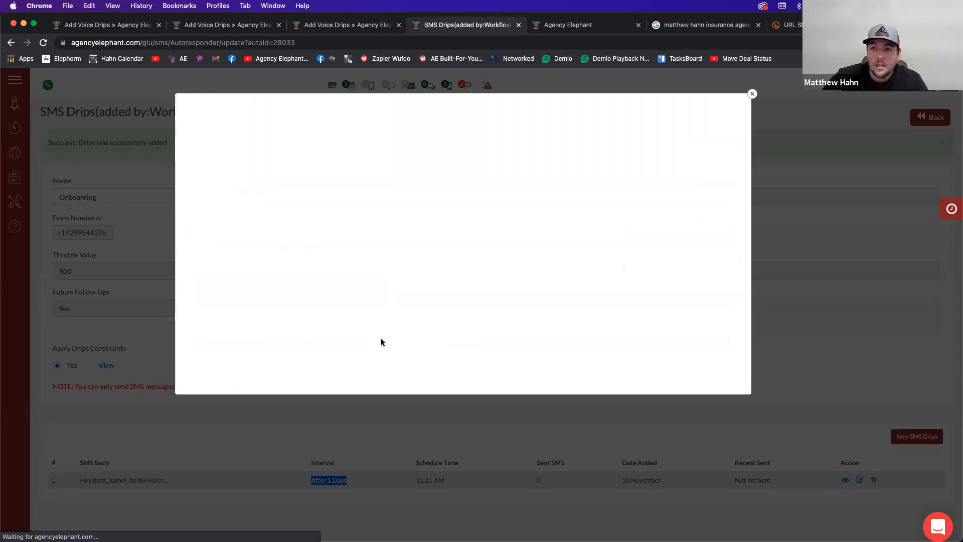
{"action": "scroll", "coordinate": [266, 345], "scroll_direction": "up", "scroll_amount": 1}
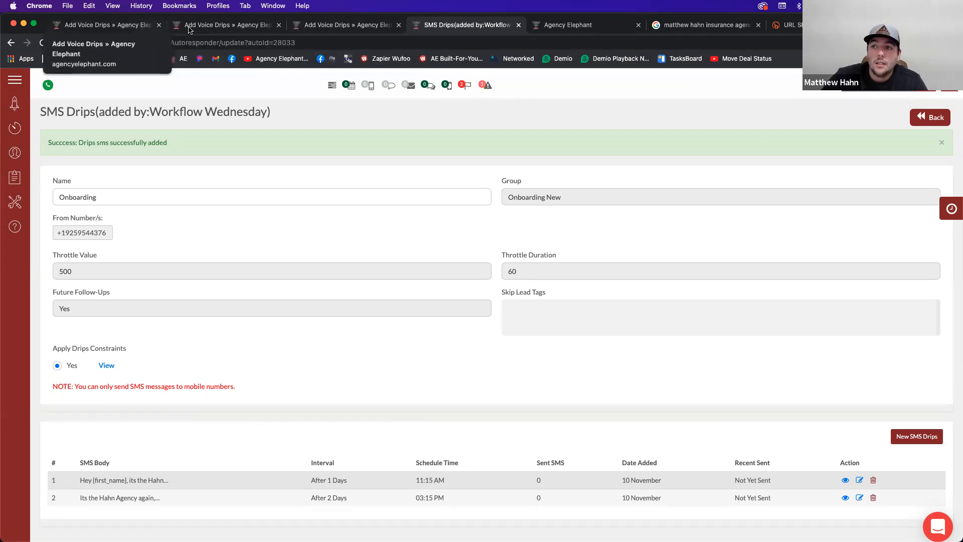
- Go to the account settings from the first Add Voice Drips browser tab and open the Deal Status settings
{"action": "left_click", "coordinate": [129, 30]}
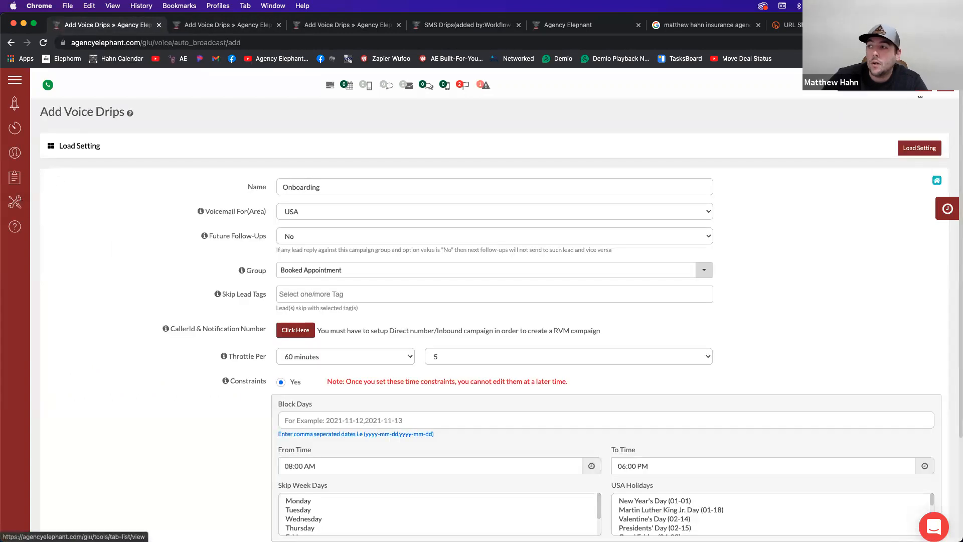
{"action": "left_click", "coordinate": [931, 84]}
{"action": "left_click", "coordinate": [918, 113]}
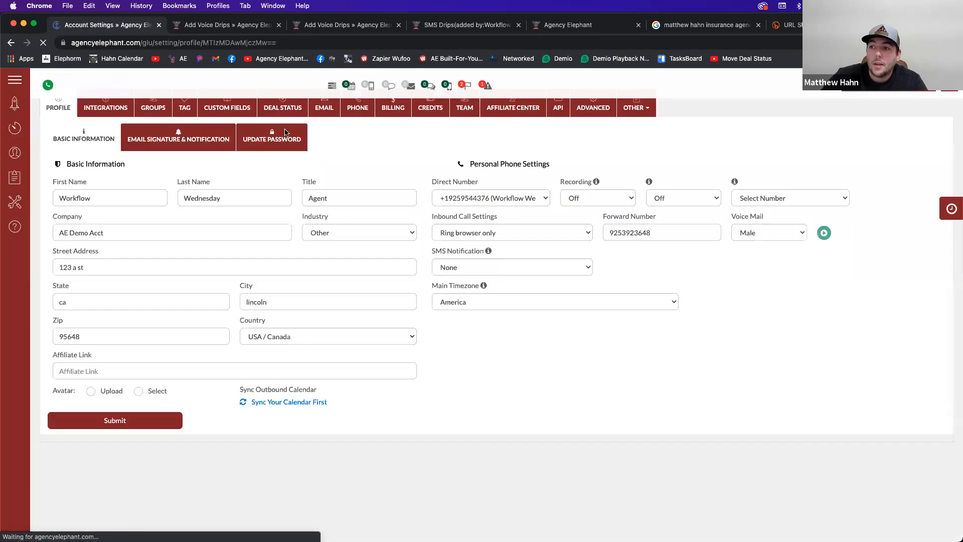
{"action": "left_click", "coordinate": [282, 144]}
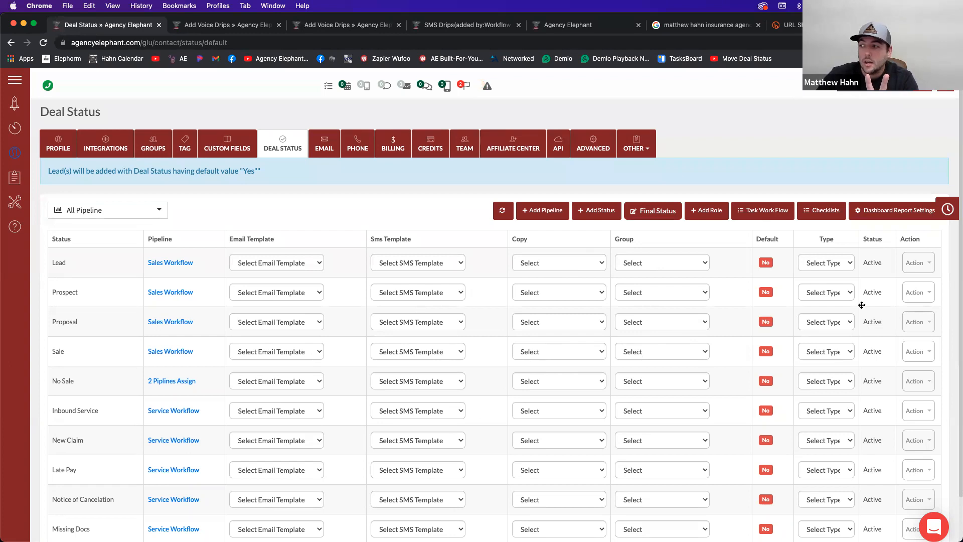
- Open the Move Automation Configuration from the Prospect status and highlight the On Update Move and On Expiry Move column headings
{"action": "left_click", "coordinate": [917, 292]}
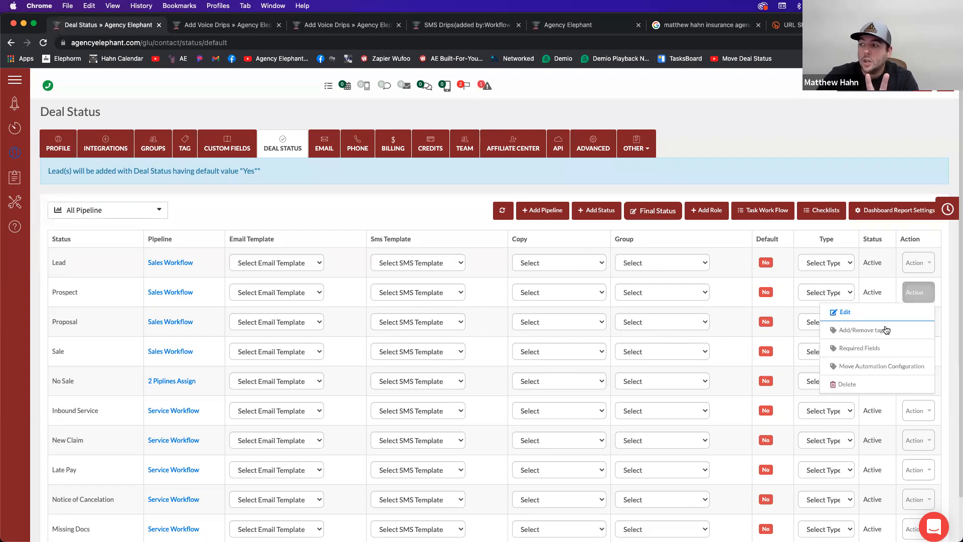
{"action": "left_click", "coordinate": [869, 371]}
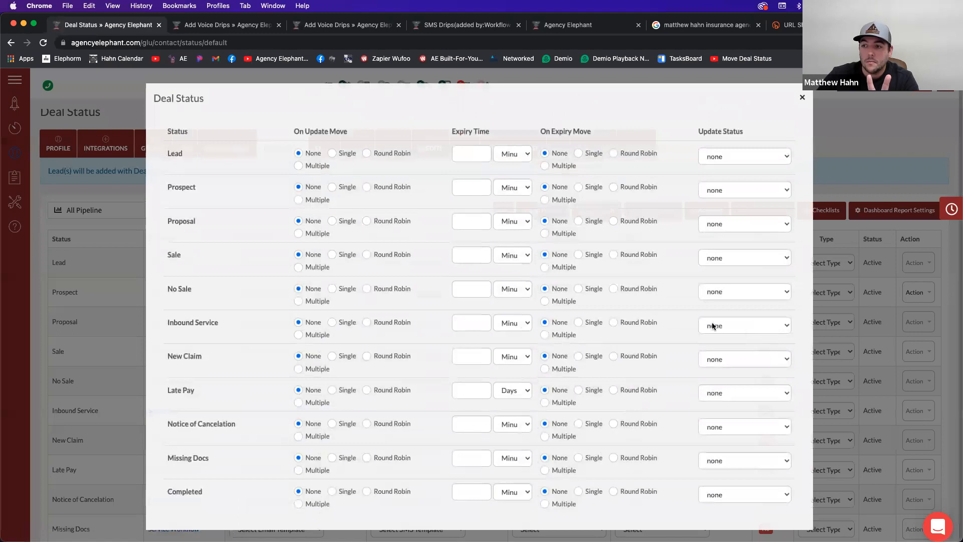
{"action": "triple_click", "coordinate": [295, 132]}
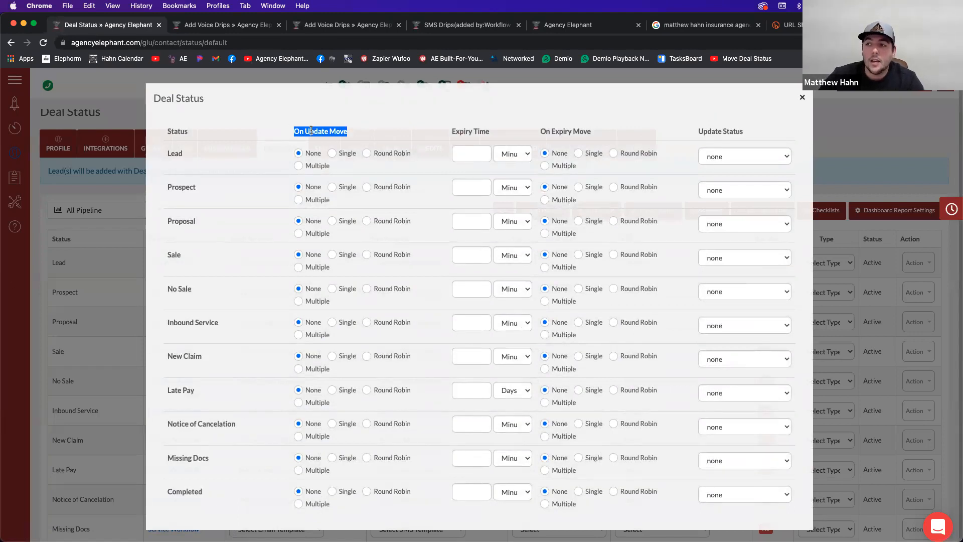
{"action": "left_click_drag", "start_coordinate": [290, 131], "coordinate": [336, 131]}
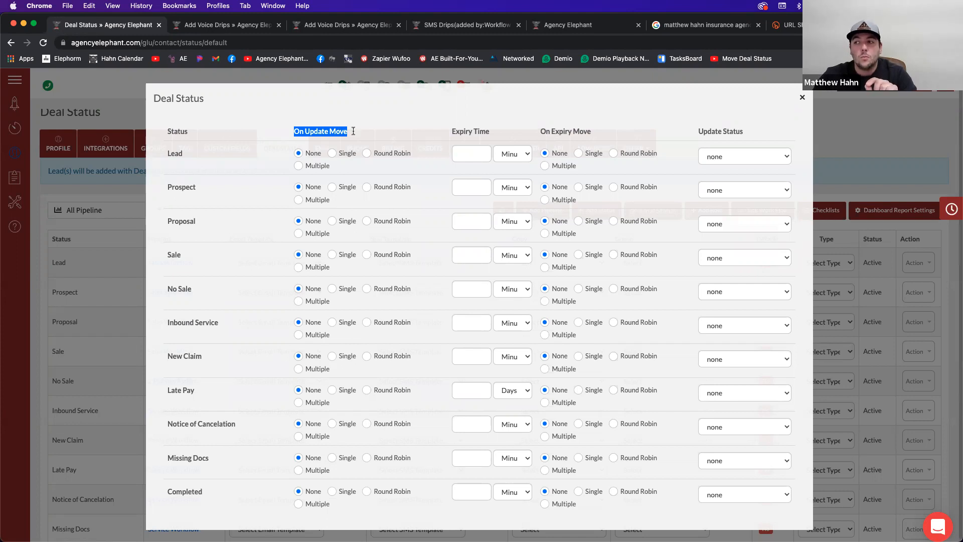
{"action": "left_click_drag", "start_coordinate": [546, 131], "coordinate": [590, 130]}
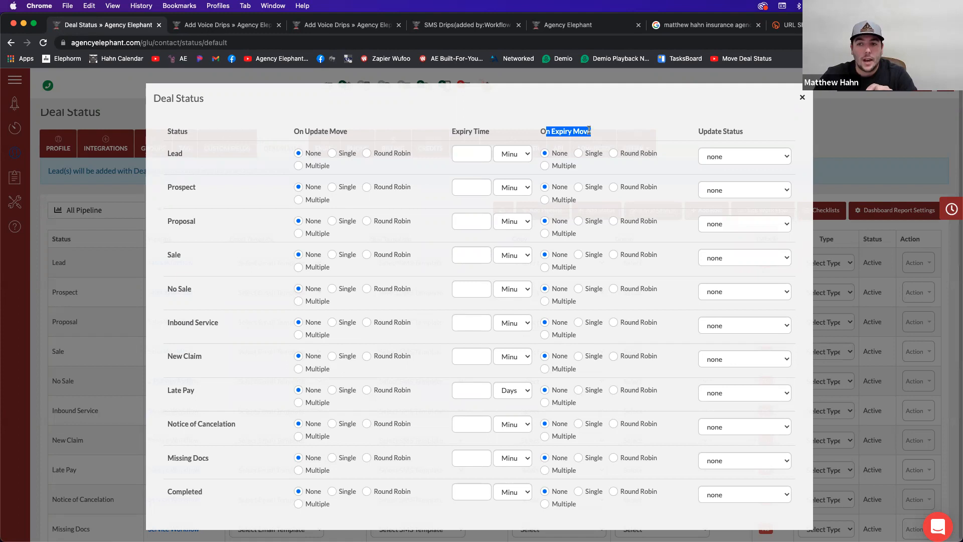
{"action": "left_click_drag", "start_coordinate": [296, 131], "coordinate": [349, 132]}
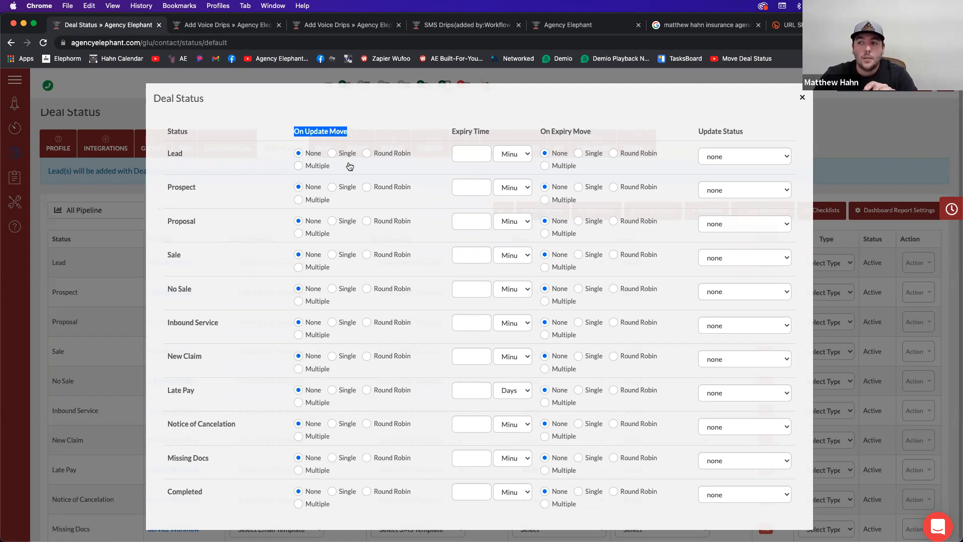
- Set the Sale status's On Update Move to Multiple with the groups Customers and Onboarding New, and close the configuration
{"action": "left_click", "coordinate": [300, 268]}
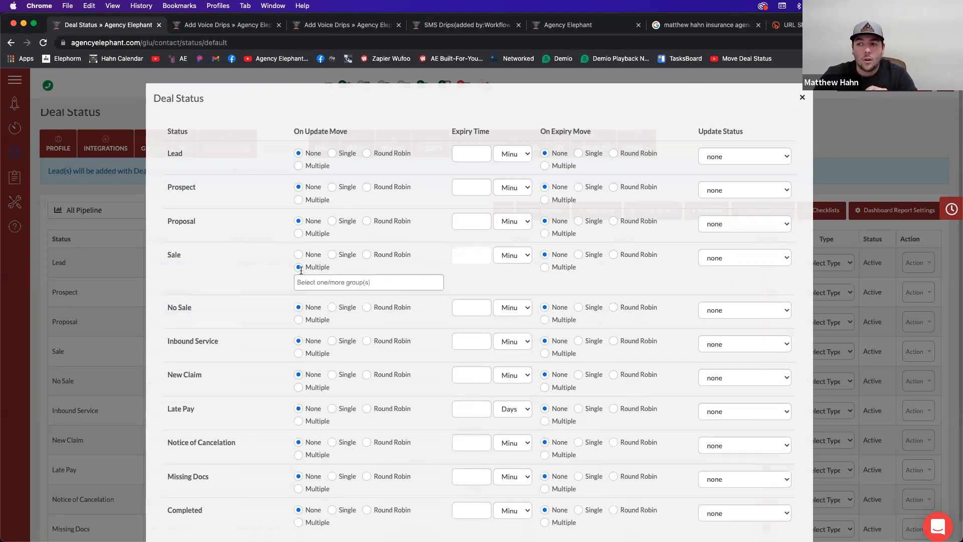
{"action": "left_click", "coordinate": [307, 279]}
{"action": "type", "text": "custom"}
{"action": "key", "text": "Return"}
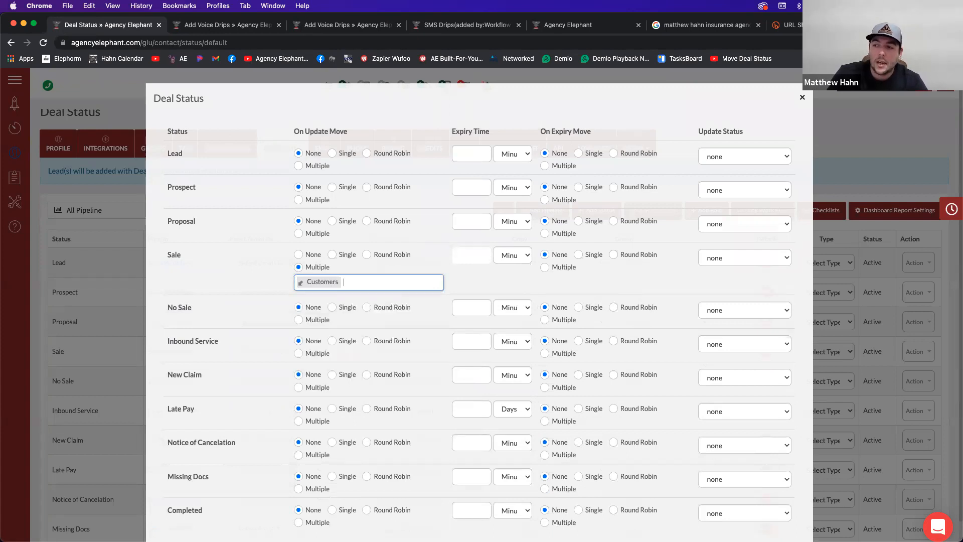
{"action": "type", "text": "onb"}
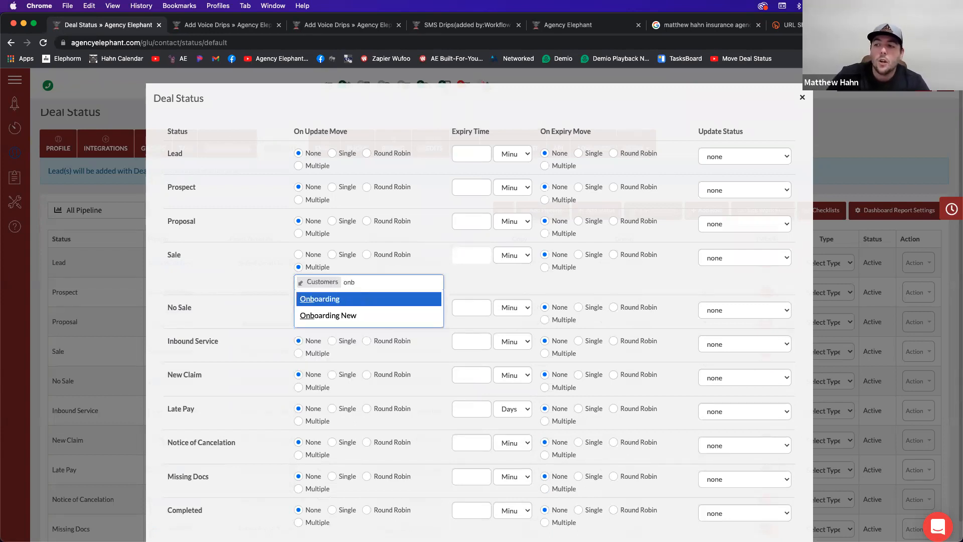
{"action": "left_click", "coordinate": [323, 314]}
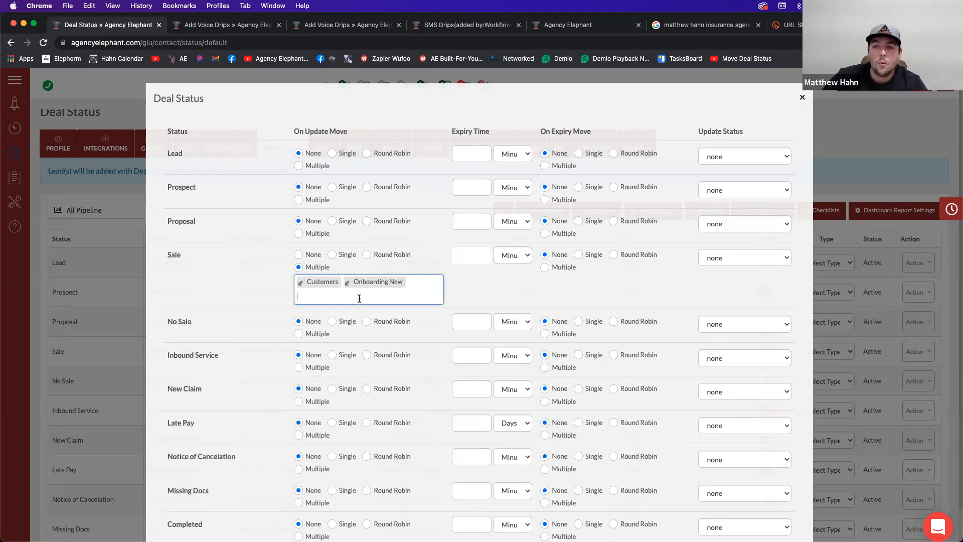
{"action": "left_click", "coordinate": [465, 293]}
{"action": "left_click", "coordinate": [803, 98]}
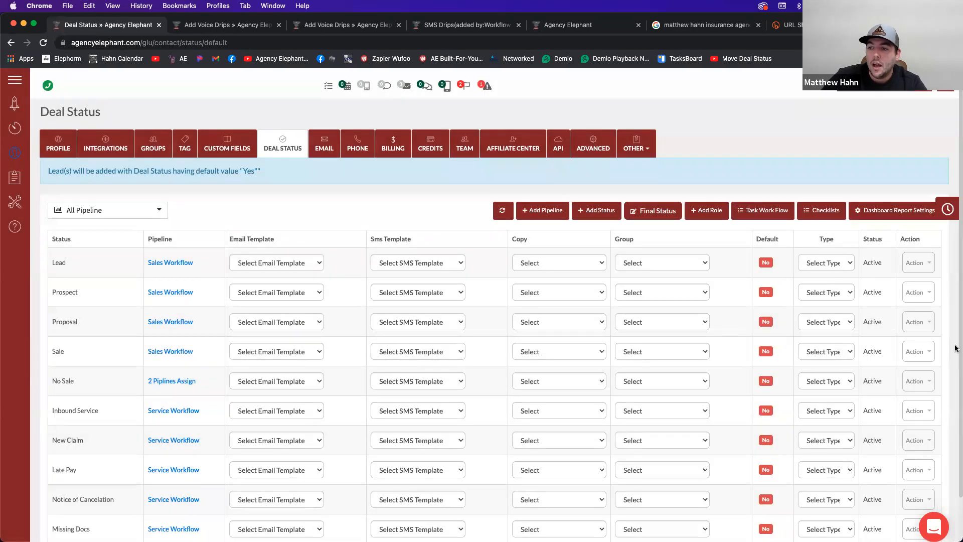
- Reopen the Move Automation Configuration from the Sale status to check its saved groups, and close it again
{"action": "left_click", "coordinate": [918, 351]}
{"action": "left_click", "coordinate": [875, 429]}
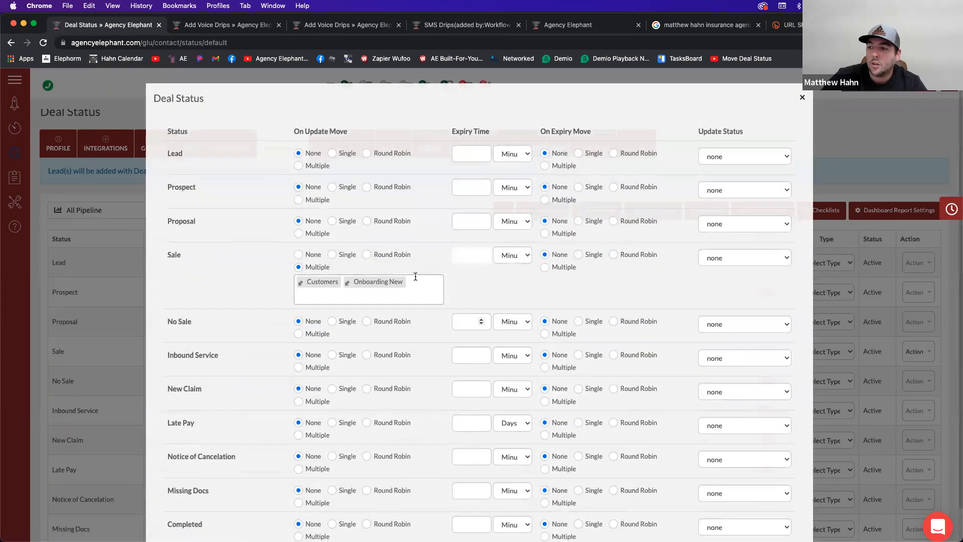
{"action": "left_click", "coordinate": [803, 98]}
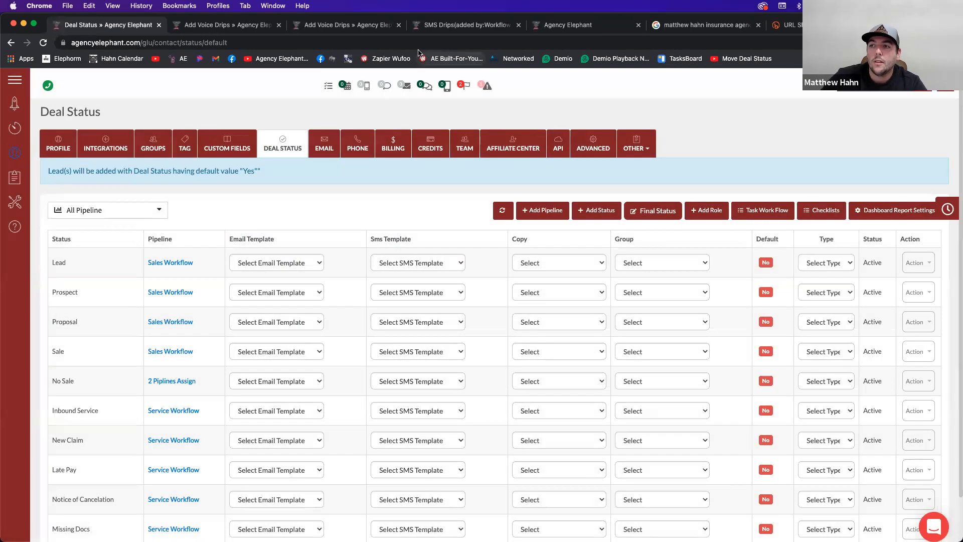
- Open the Leads Manager in the first Add Voice Drips browser tab and show the leads of the Sales Workflow pipeline
{"action": "left_click", "coordinate": [228, 25]}
{"action": "left_click", "coordinate": [14, 154]}
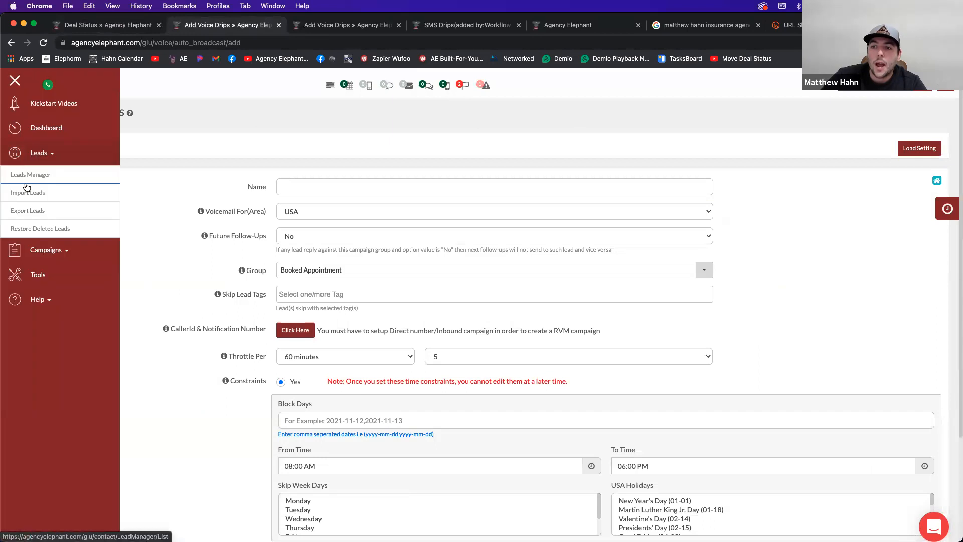
{"action": "left_click", "coordinate": [35, 175]}
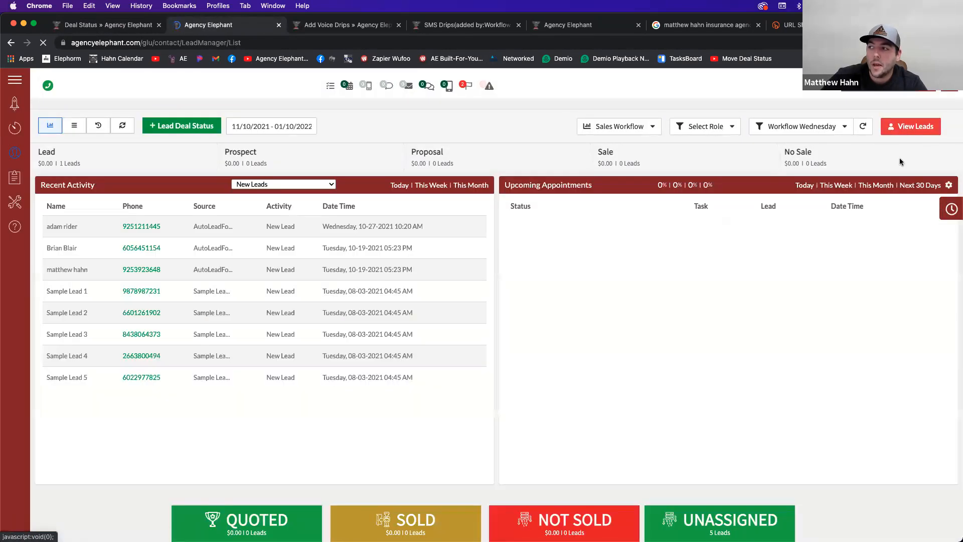
{"action": "left_click", "coordinate": [915, 129]}
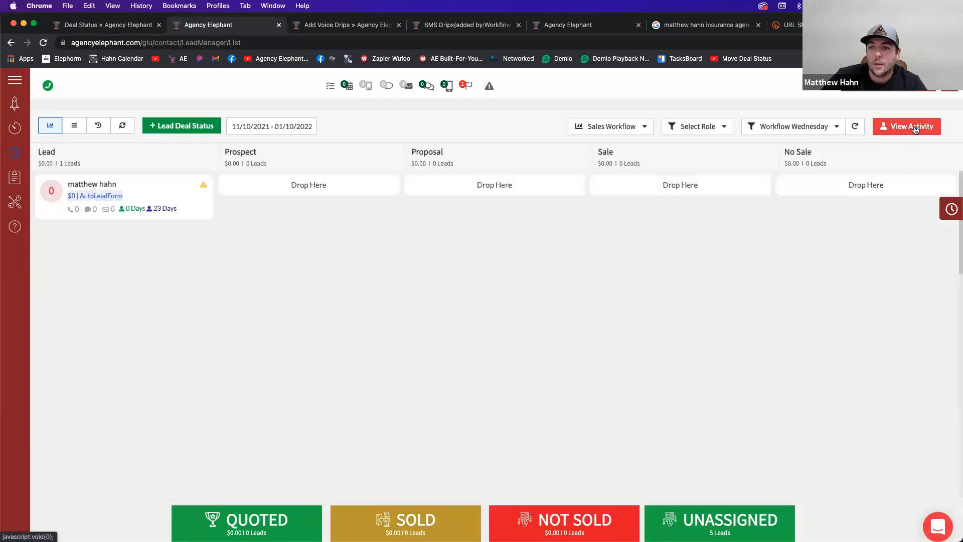
- Move the only lead card from the Lead stage to Sale, complete its Opportunity form and check the groups in its lead details
{"action": "left_click_drag", "start_coordinate": [163, 192], "coordinate": [666, 171]}
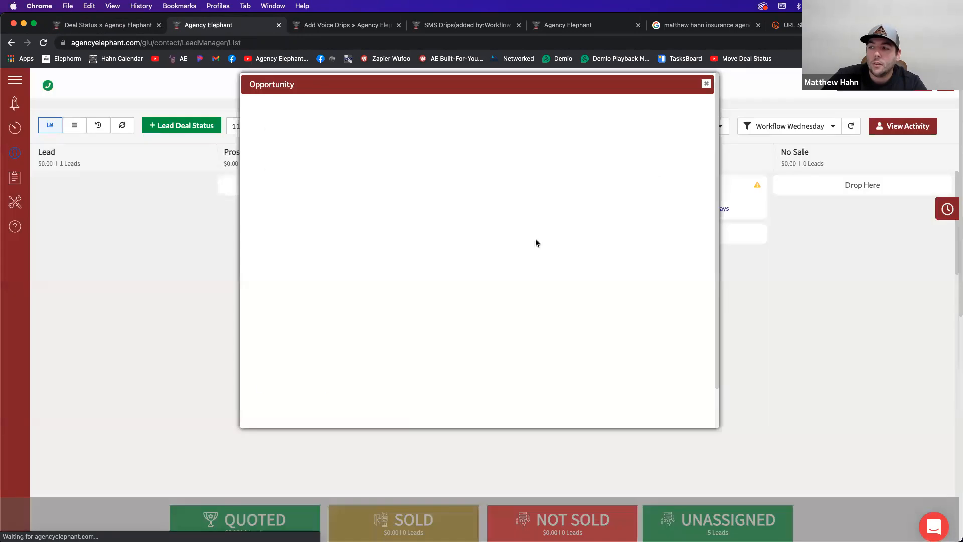
{"action": "left_click", "coordinate": [293, 387]}
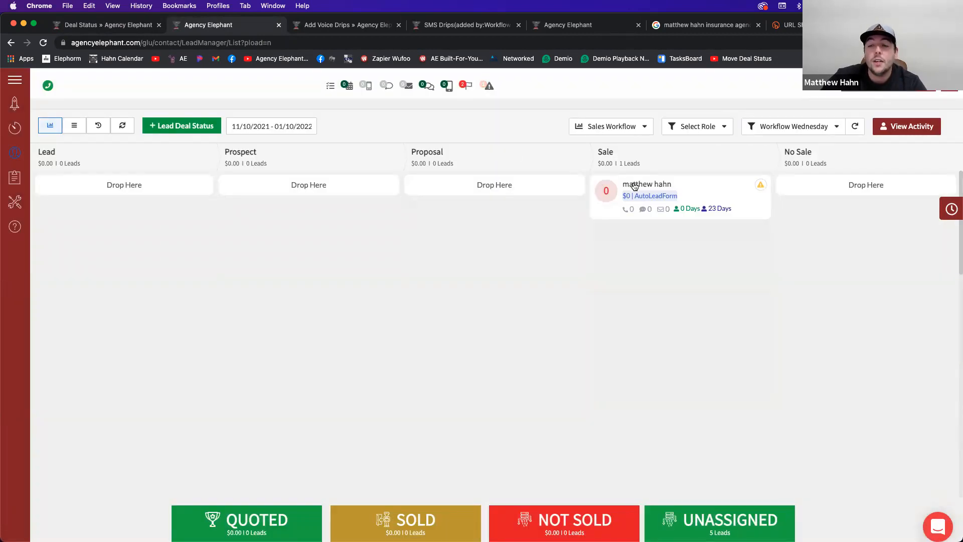
{"action": "left_click", "coordinate": [634, 186]}
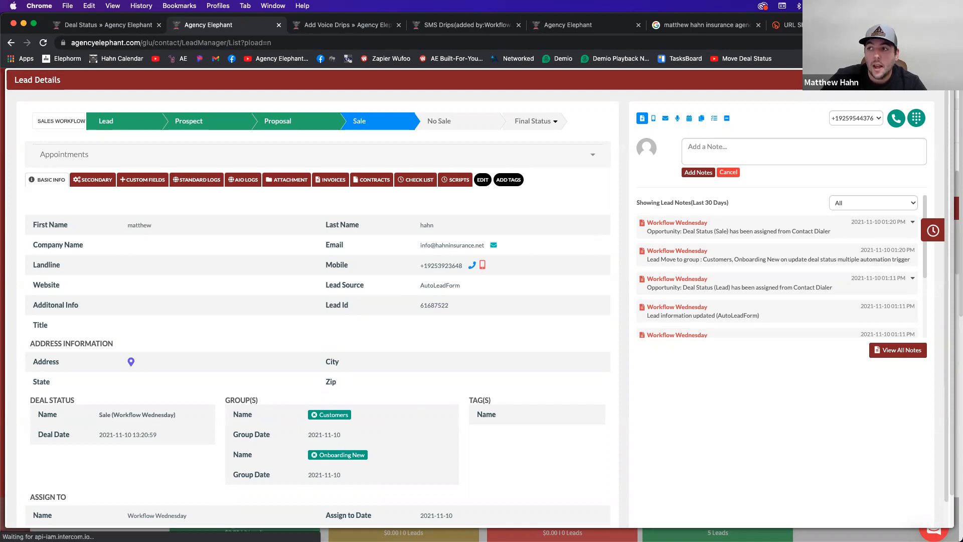
{"action": "left_click", "coordinate": [940, 80]}
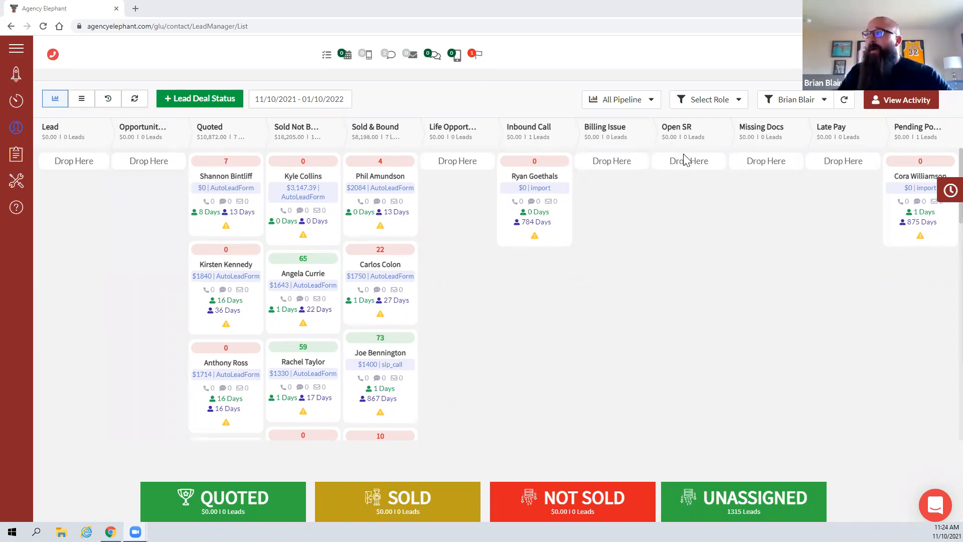
- Compare the lead board's pipelines by showing Sales Workflow, switching to Service Workflow and returning to Sales Workflow
{"action": "left_click", "coordinate": [621, 101]}
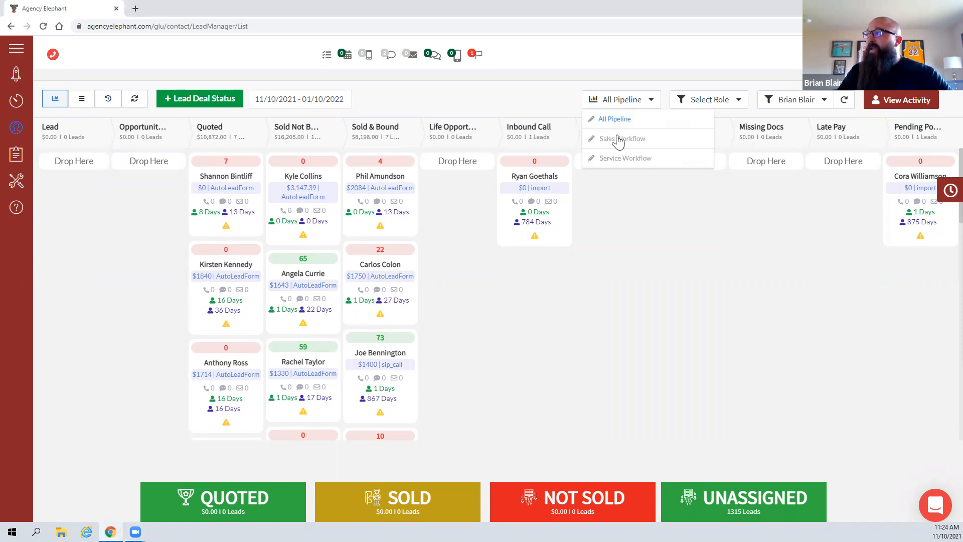
{"action": "left_click", "coordinate": [618, 138]}
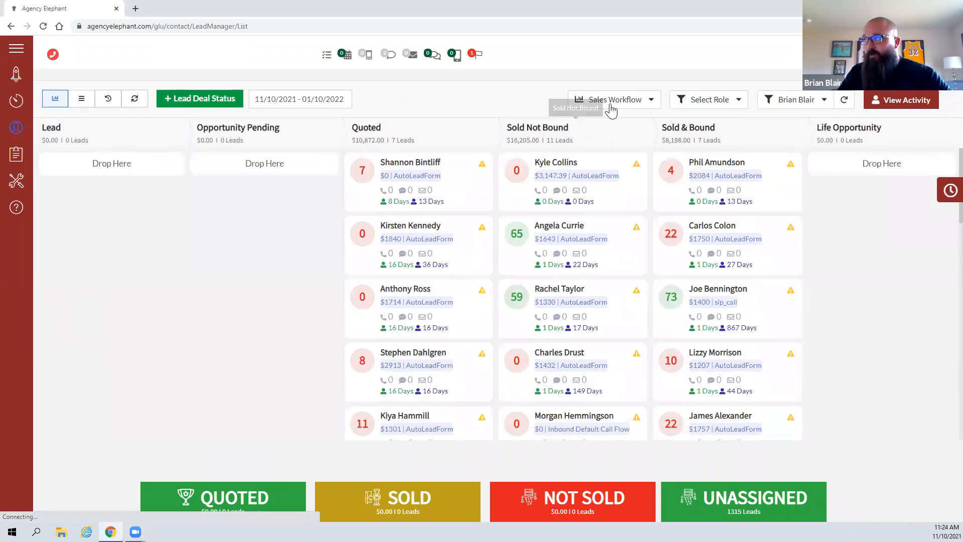
{"action": "left_click", "coordinate": [610, 104]}
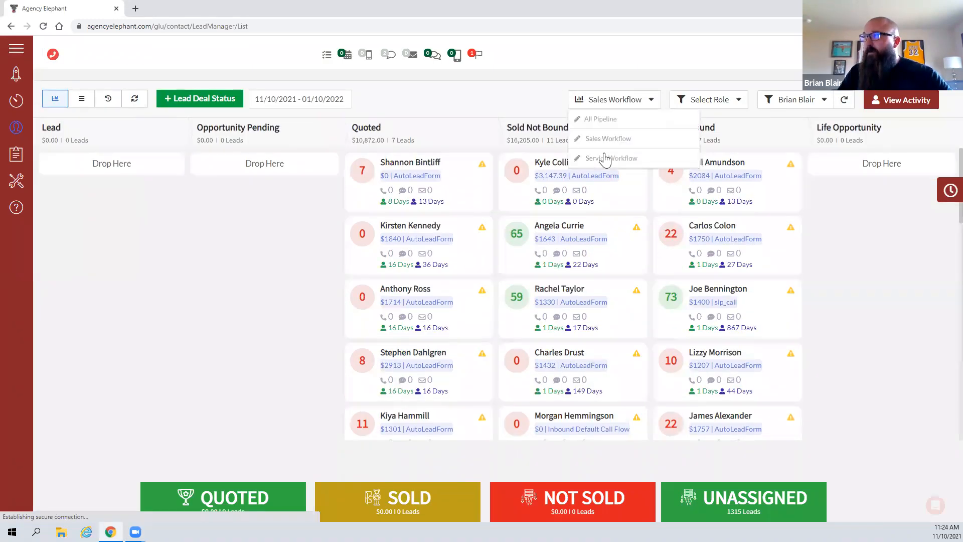
{"action": "left_click", "coordinate": [606, 158]}
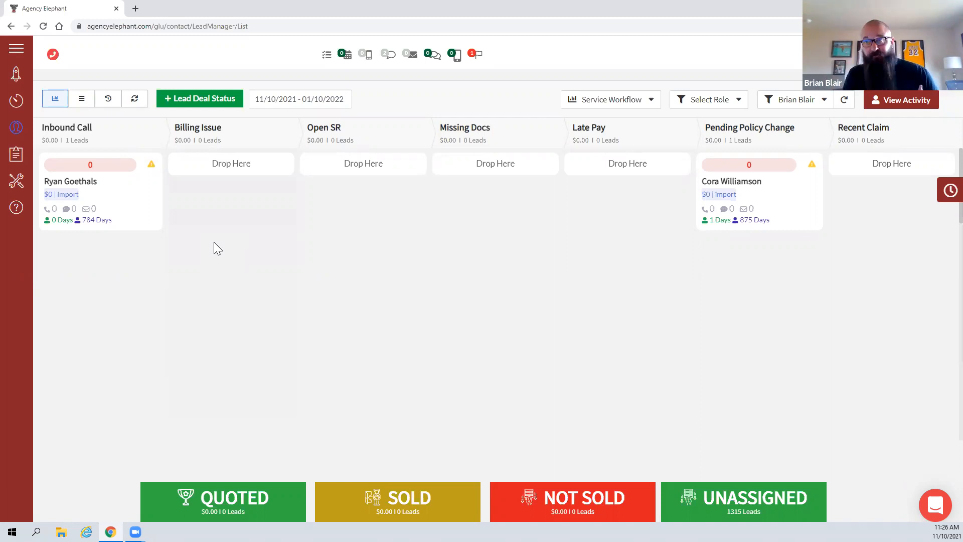
{"action": "left_click", "coordinate": [586, 105]}
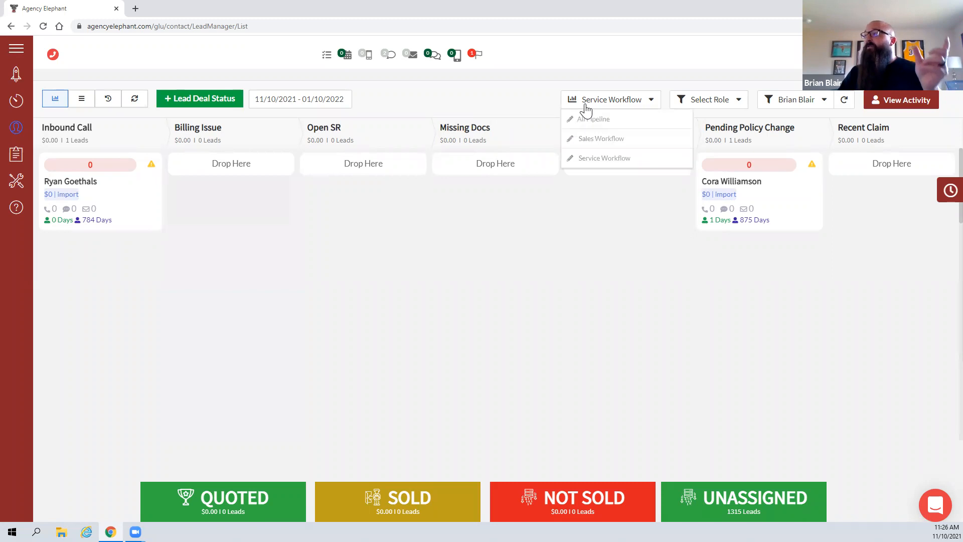
{"action": "left_click", "coordinate": [600, 140]}
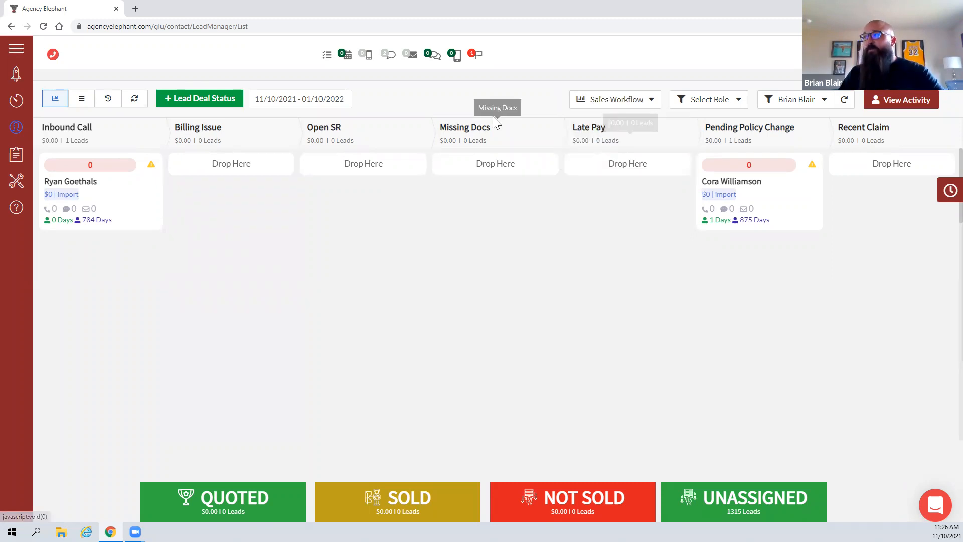